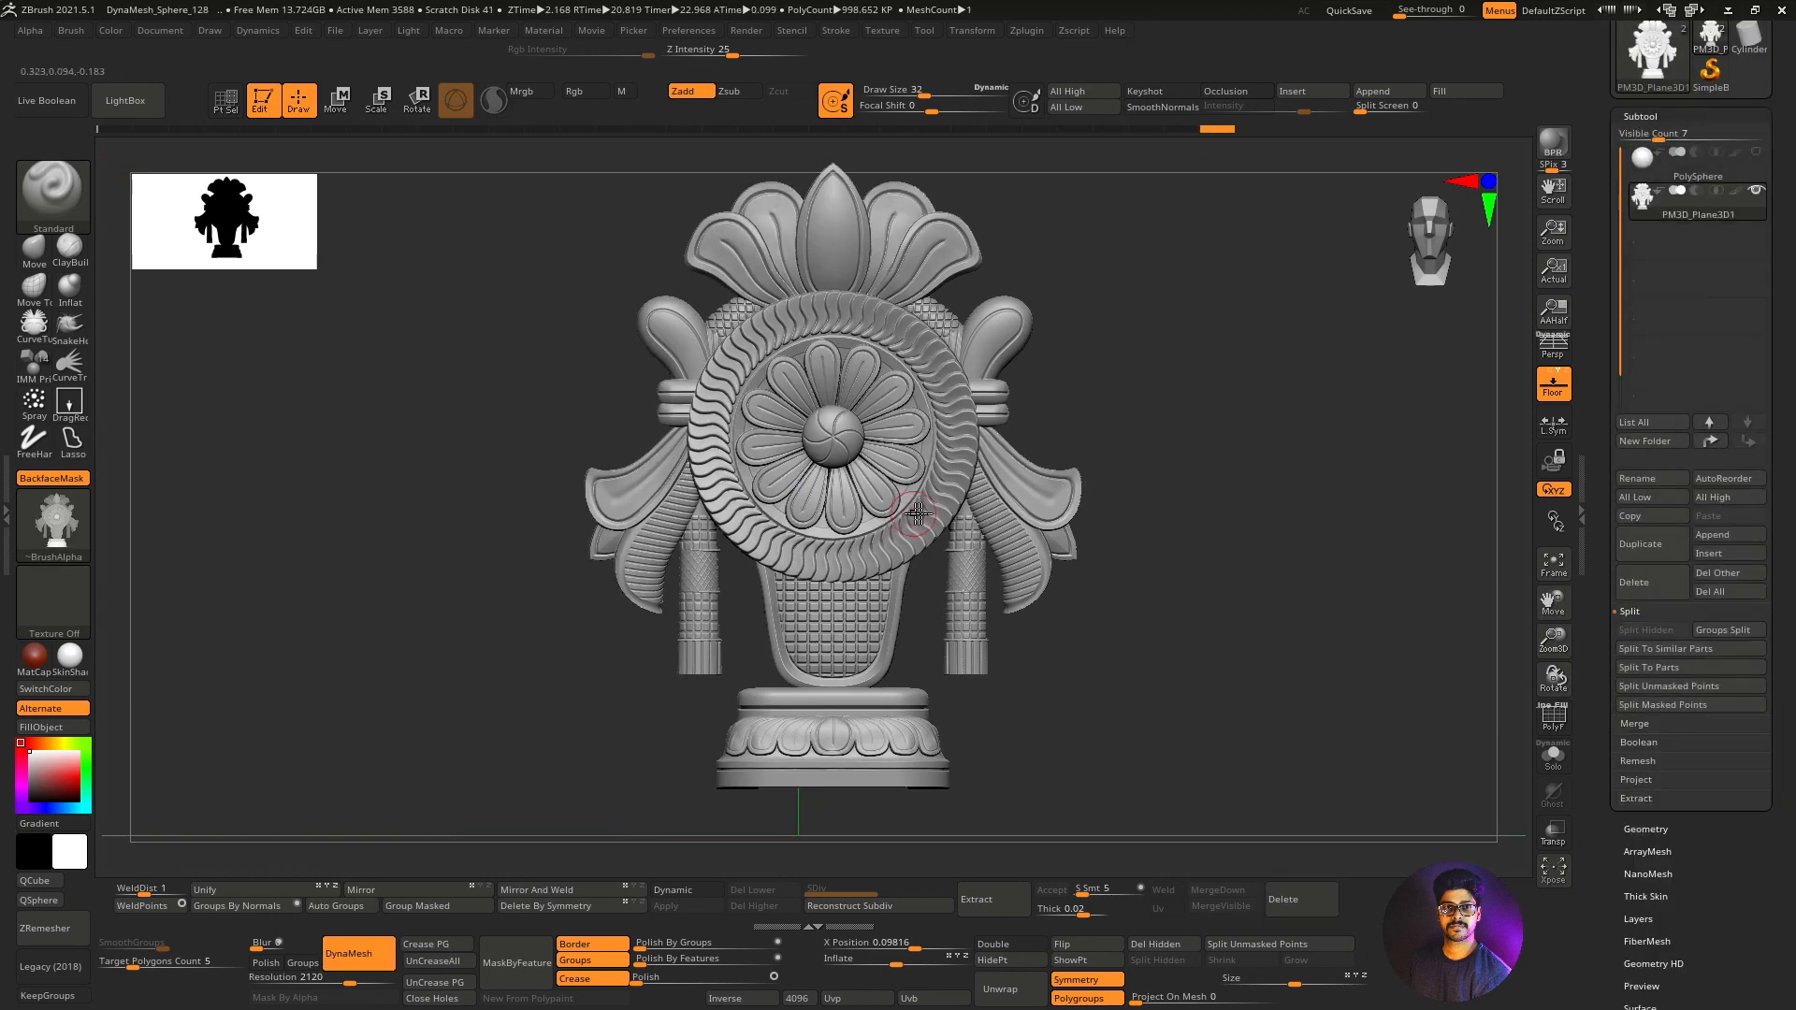
Duplicate the ornament subtool and remesh the copy with DynaMesh at a resolution of 376.
{"action": "left_click", "coordinate": [1667, 544]}
{"action": "left_click_drag", "start_coordinate": [1432, 636], "coordinate": [1309, 666]}
{"action": "left_click", "coordinate": [1557, 720]}
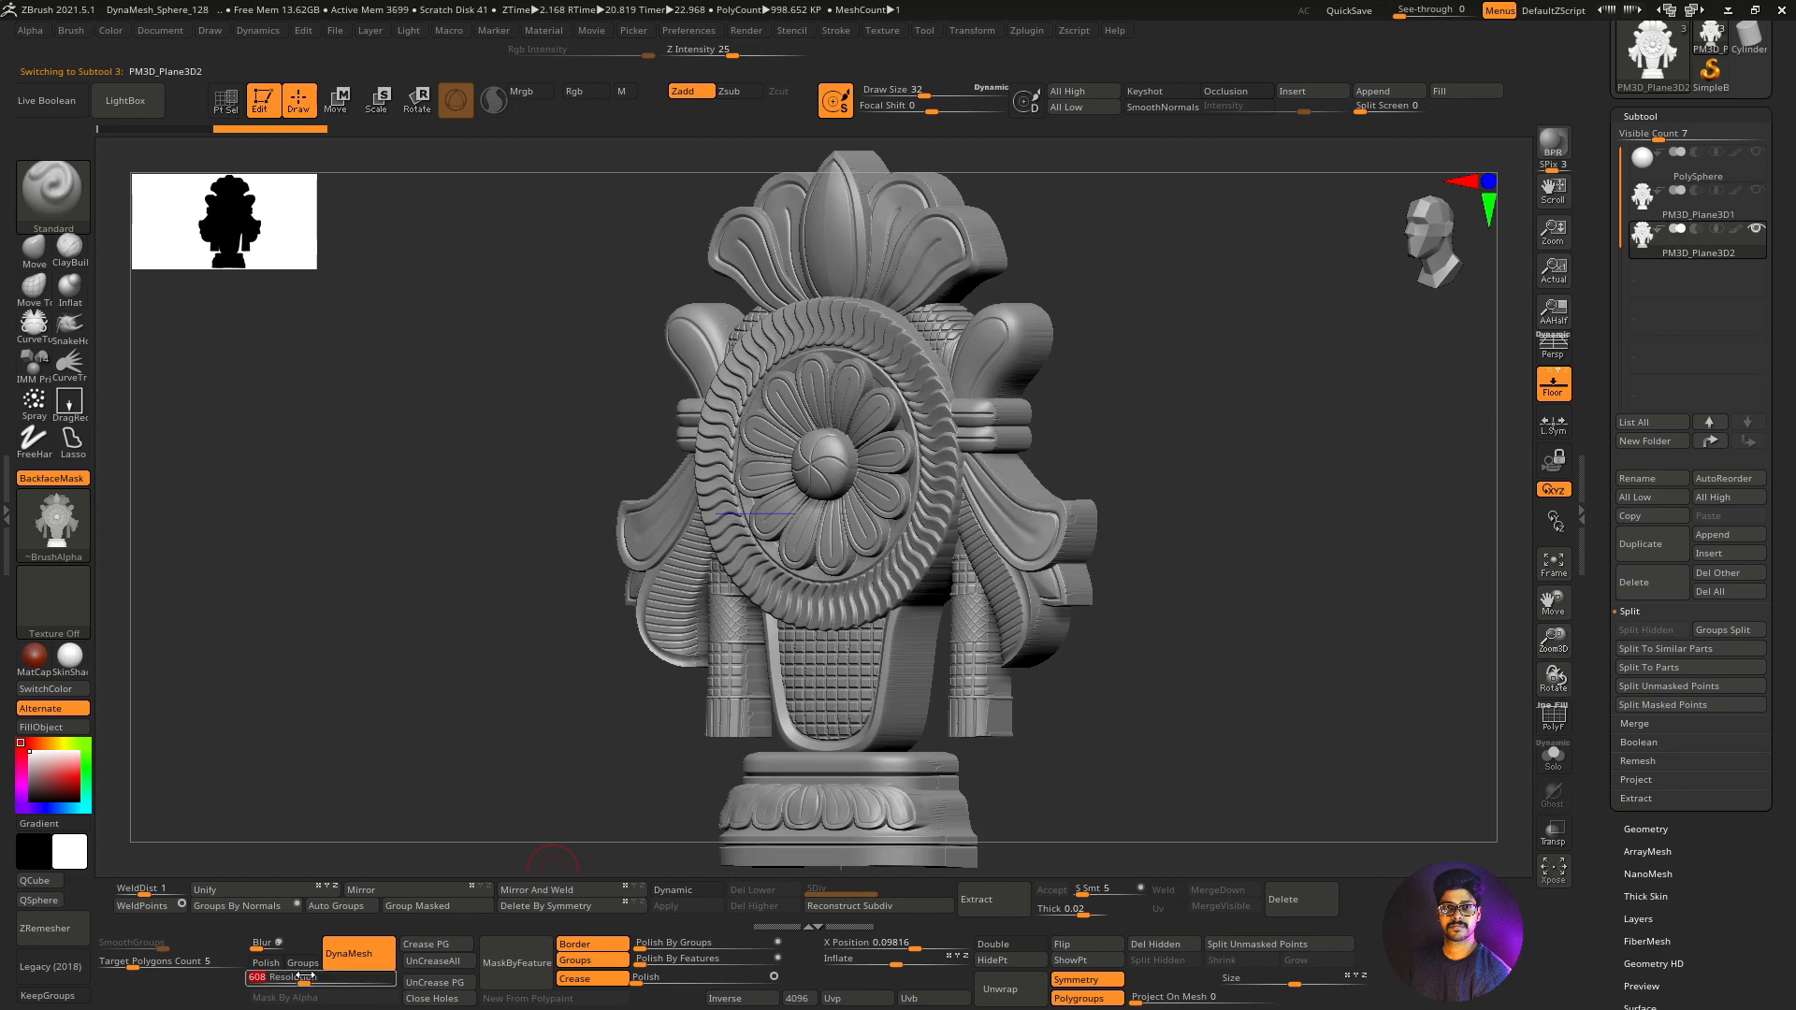
{"action": "left_click_drag", "start_coordinate": [304, 977], "coordinate": [292, 976]}
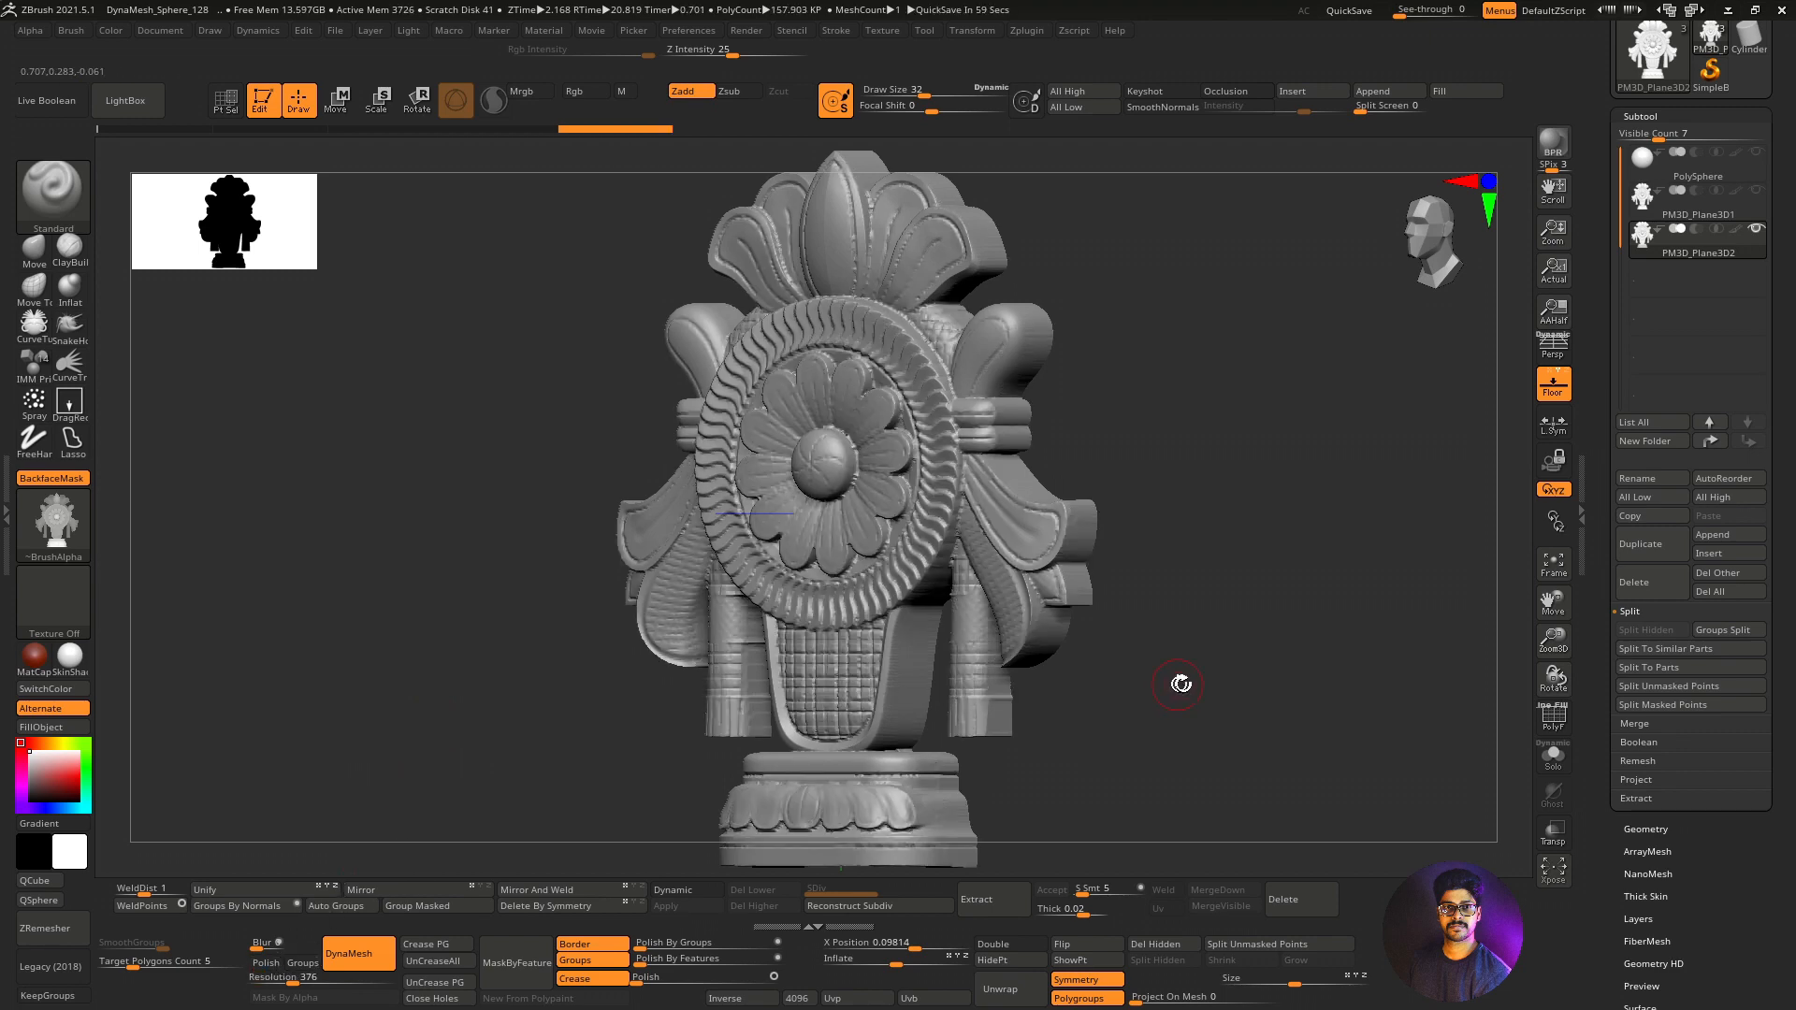
{"action": "left_click_drag", "start_coordinate": [1181, 684], "coordinate": [1444, 738]}
{"action": "left_click", "coordinate": [1560, 725]}
{"action": "left_click", "coordinate": [1560, 725]}
Insert a subtractive sphere on the ornament's flat back using the Insert Sphere mesh of the IMM Primitives brush.
{"action": "left_click_drag", "start_coordinate": [1553, 644], "coordinate": [1545, 627]}
{"action": "left_click", "coordinate": [53, 194]}
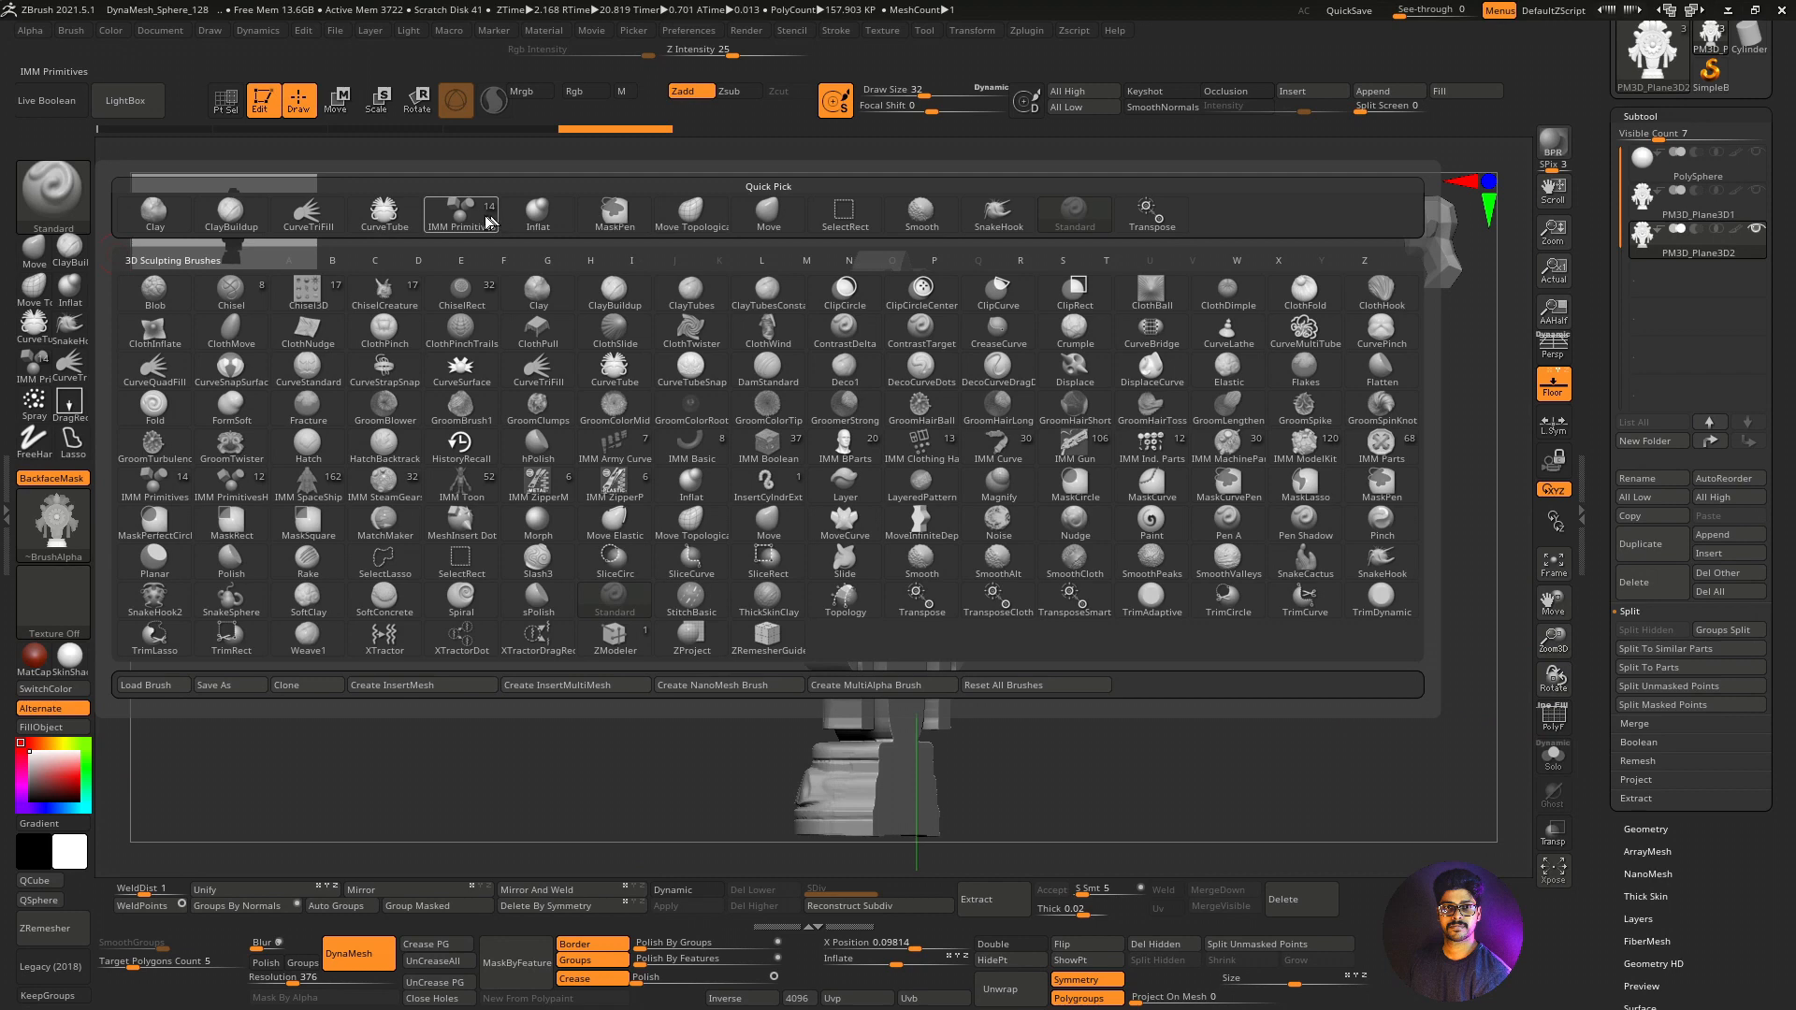
{"action": "left_click", "coordinate": [481, 217]}
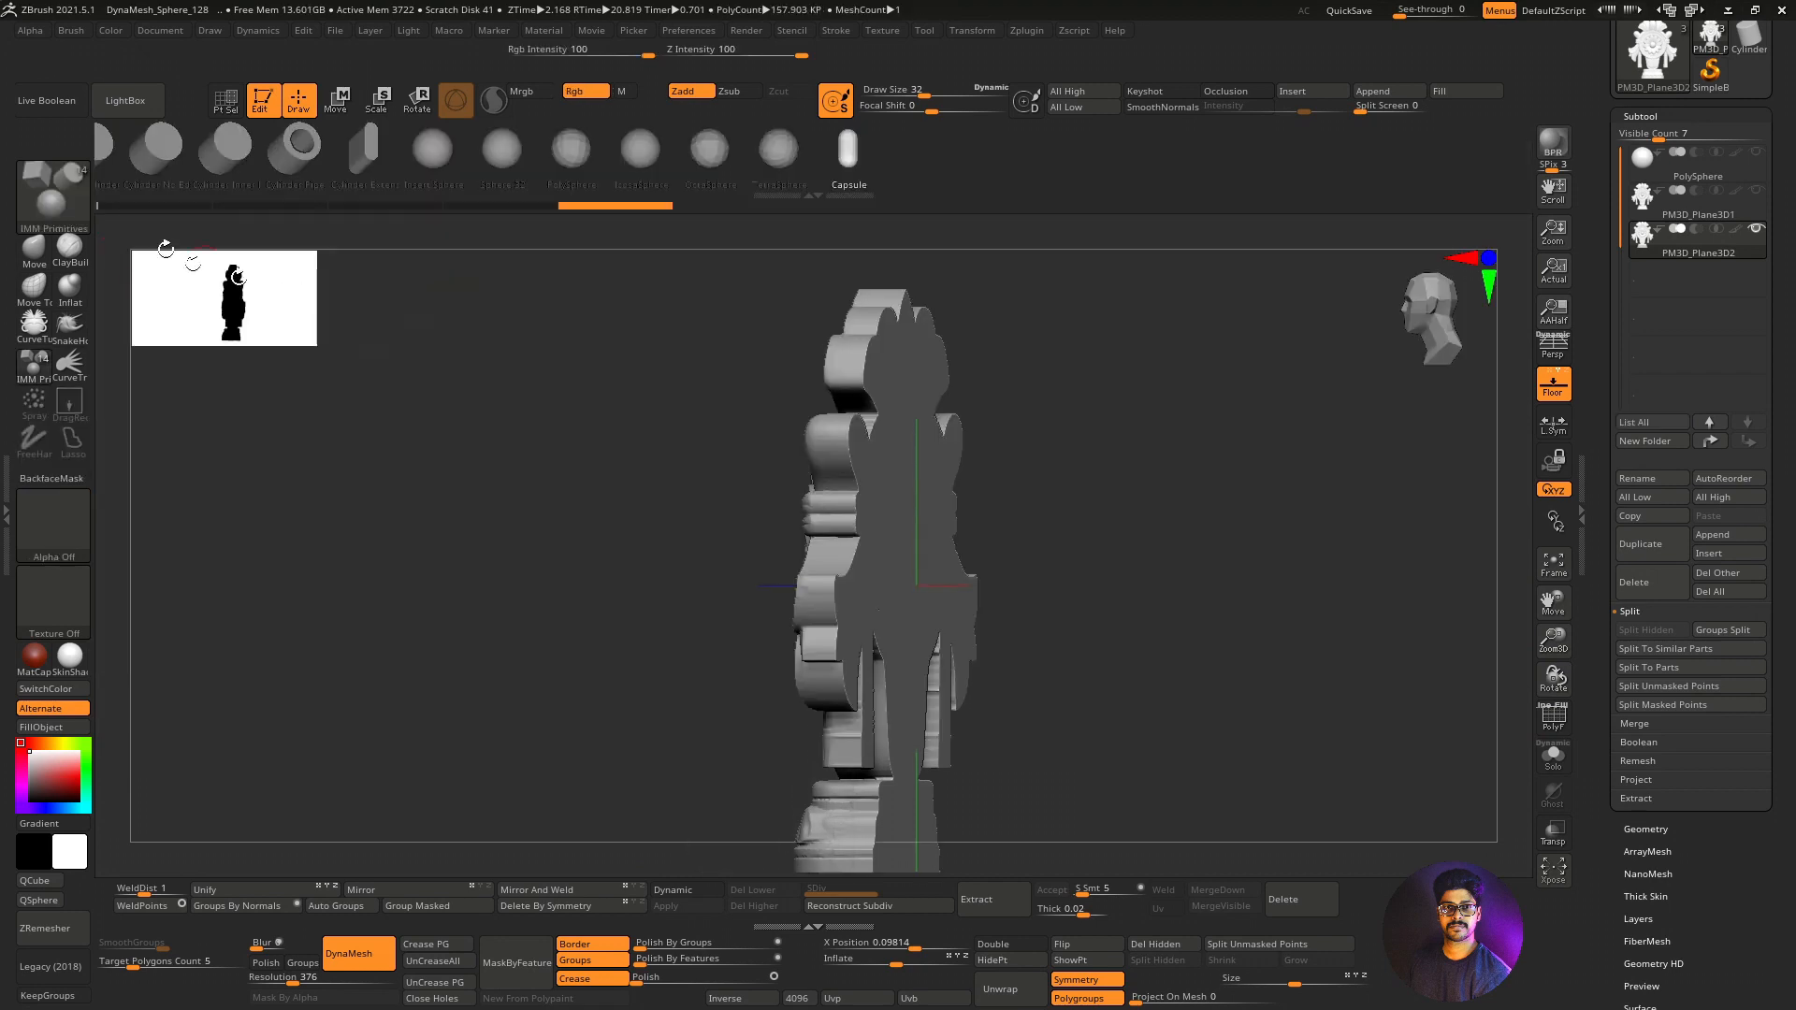
{"action": "left_click_drag", "start_coordinate": [384, 161], "coordinate": [681, 174]}
{"action": "left_click", "coordinate": [744, 149]}
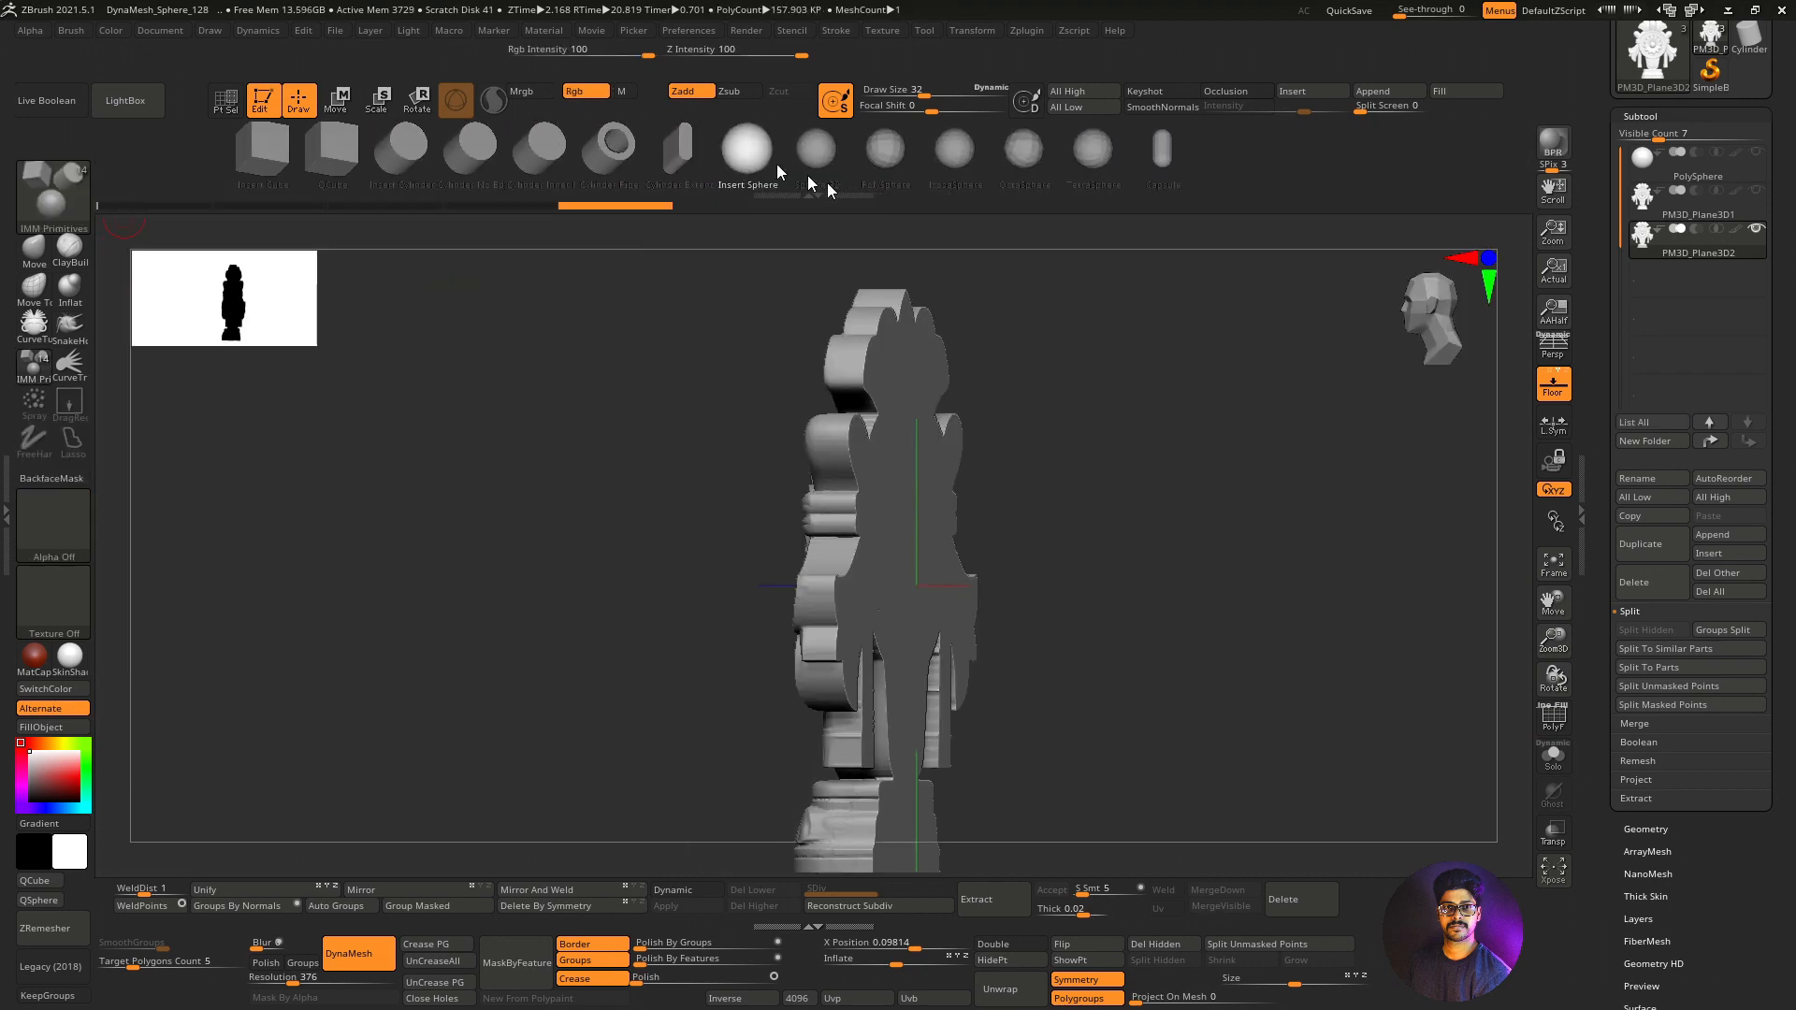
{"action": "left_click_drag", "start_coordinate": [1263, 469], "coordinate": [1217, 498]}
{"action": "left_click", "coordinate": [1646, 828]}
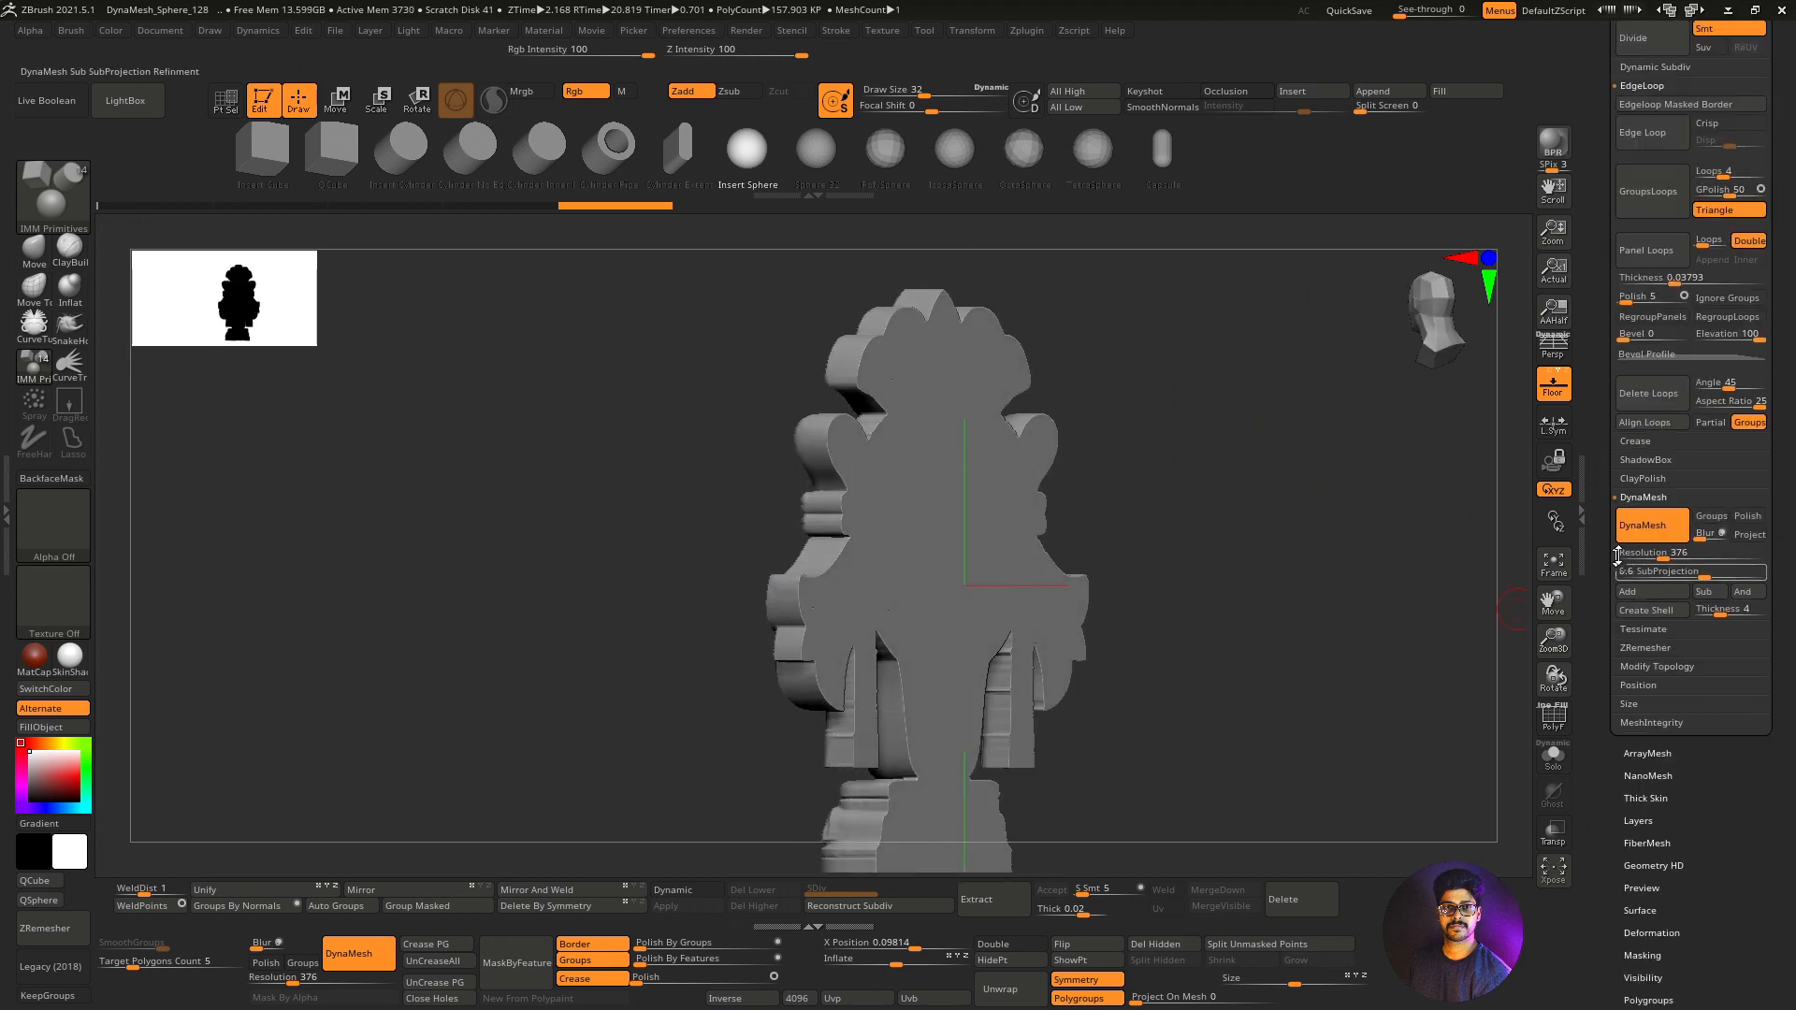
{"action": "left_click_drag", "start_coordinate": [1556, 643], "coordinate": [1500, 613], "text": "alt"}
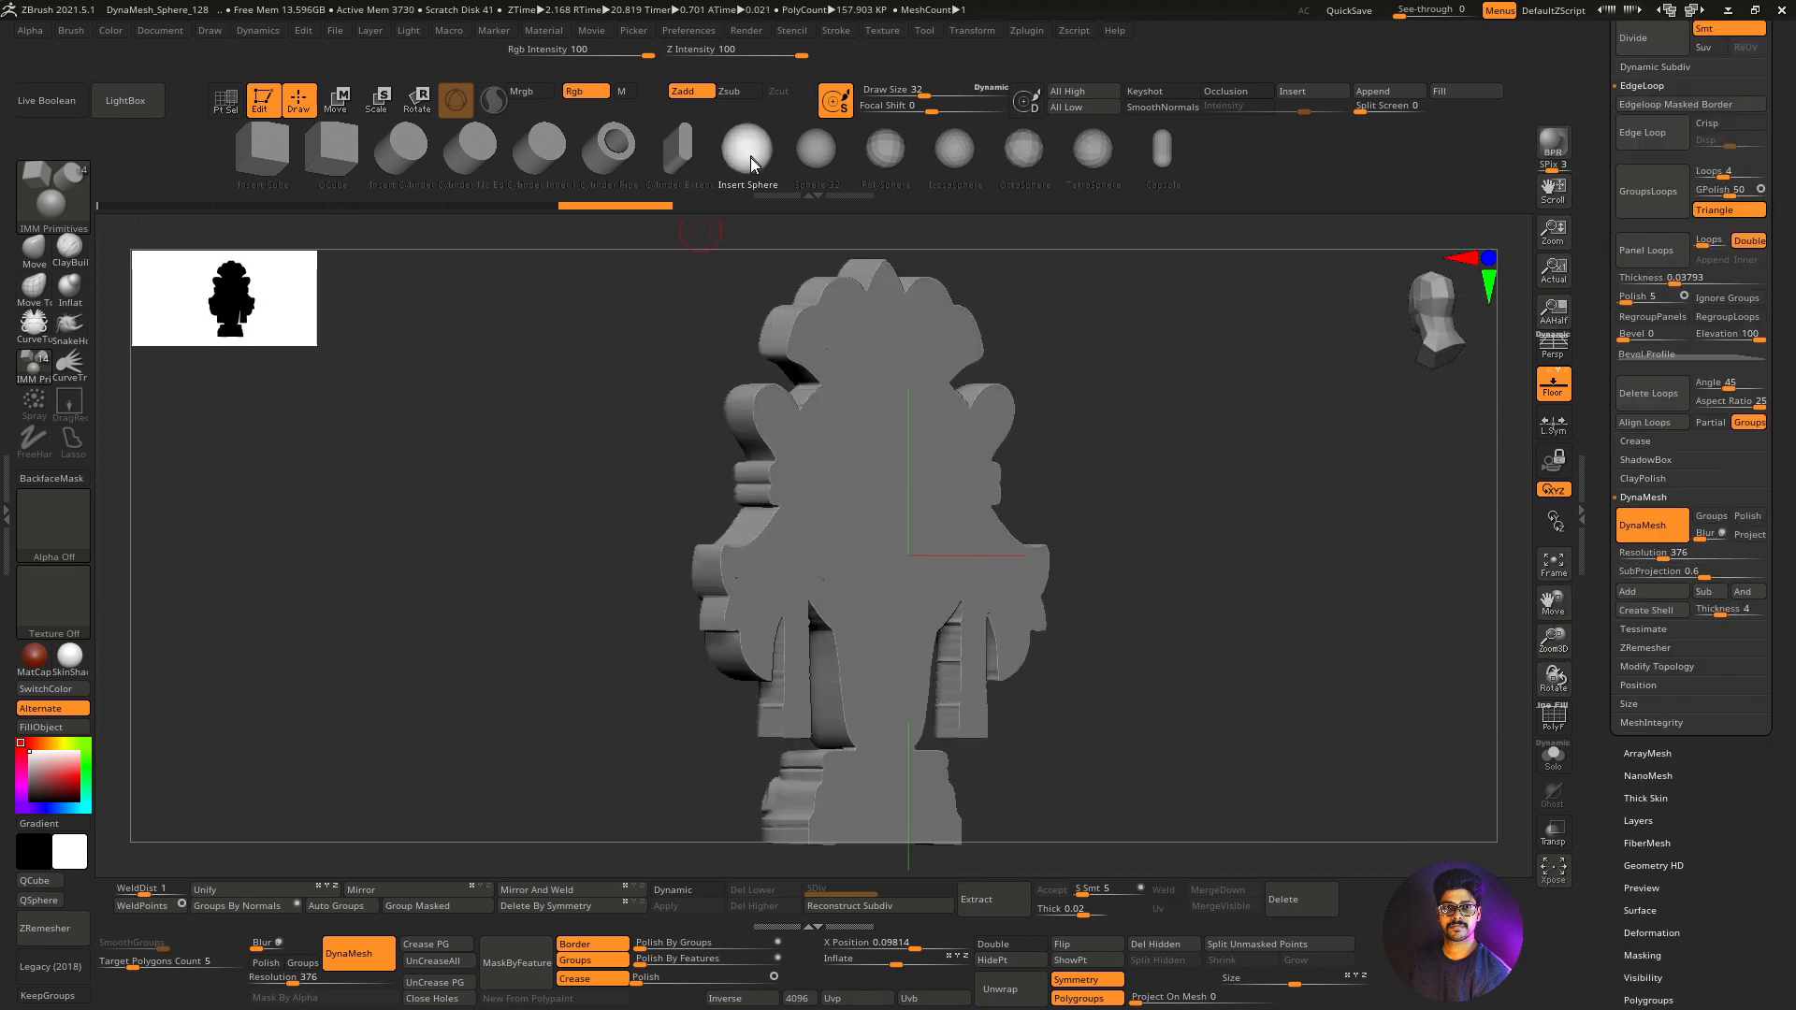
{"action": "left_click_drag", "start_coordinate": [874, 518], "coordinate": [885, 486], "text": "alt"}
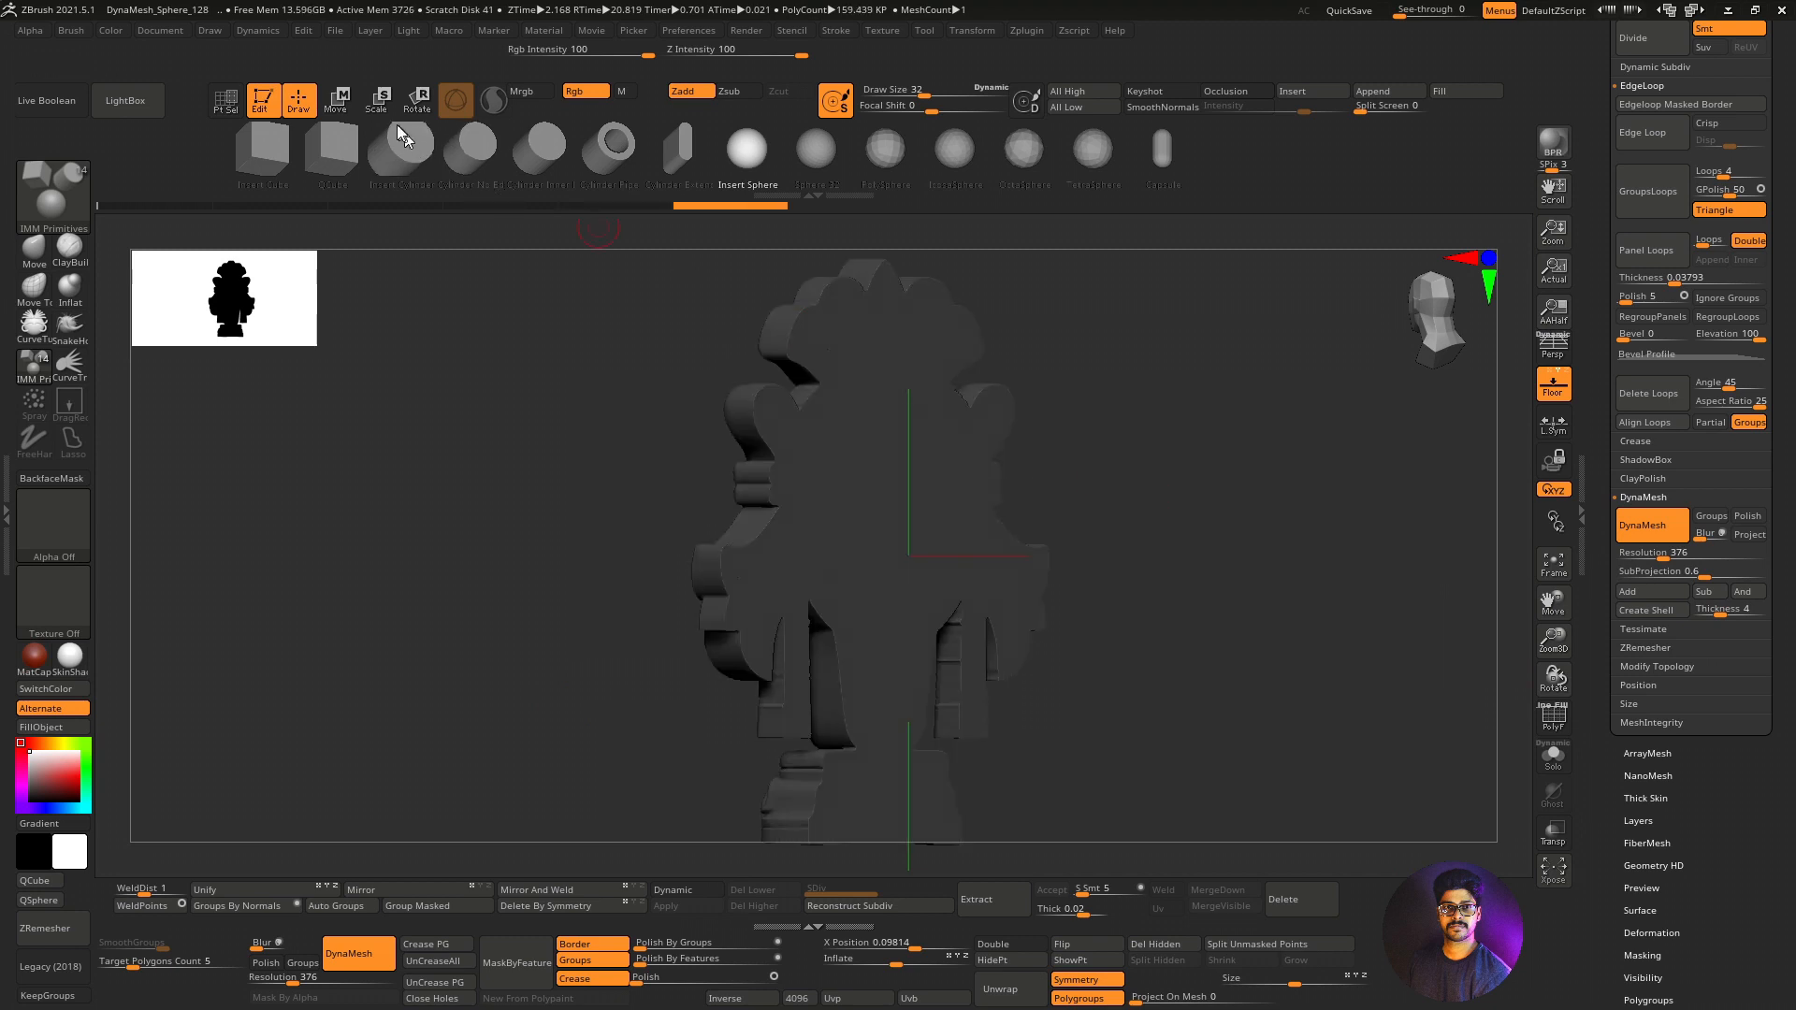
Move the inserted sphere clear of the ornament into empty space, and return to Draw mode.
{"action": "left_click", "coordinate": [337, 100]}
{"action": "left_click_drag", "start_coordinate": [421, 292], "coordinate": [571, 314]}
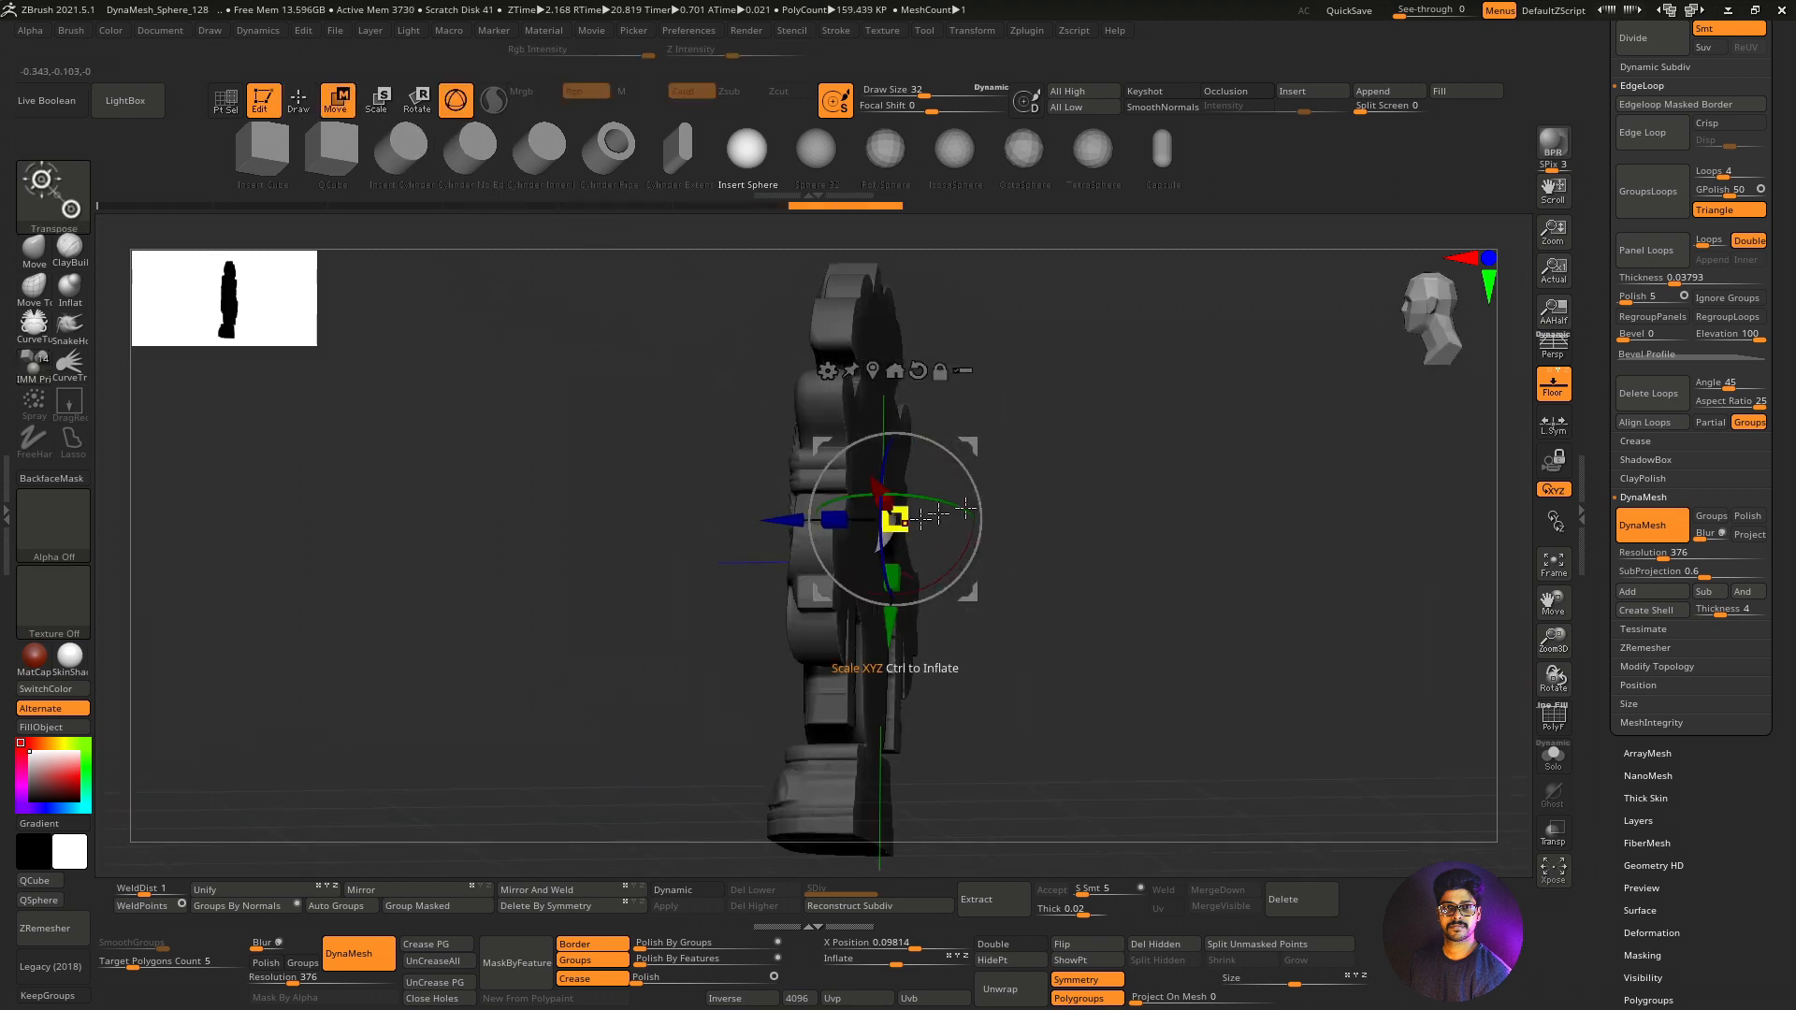
{"action": "left_click_drag", "start_coordinate": [1090, 509], "coordinate": [1163, 543]}
{"action": "left_click_drag", "start_coordinate": [895, 517], "coordinate": [1092, 377]}
{"action": "left_click", "coordinate": [299, 100]}
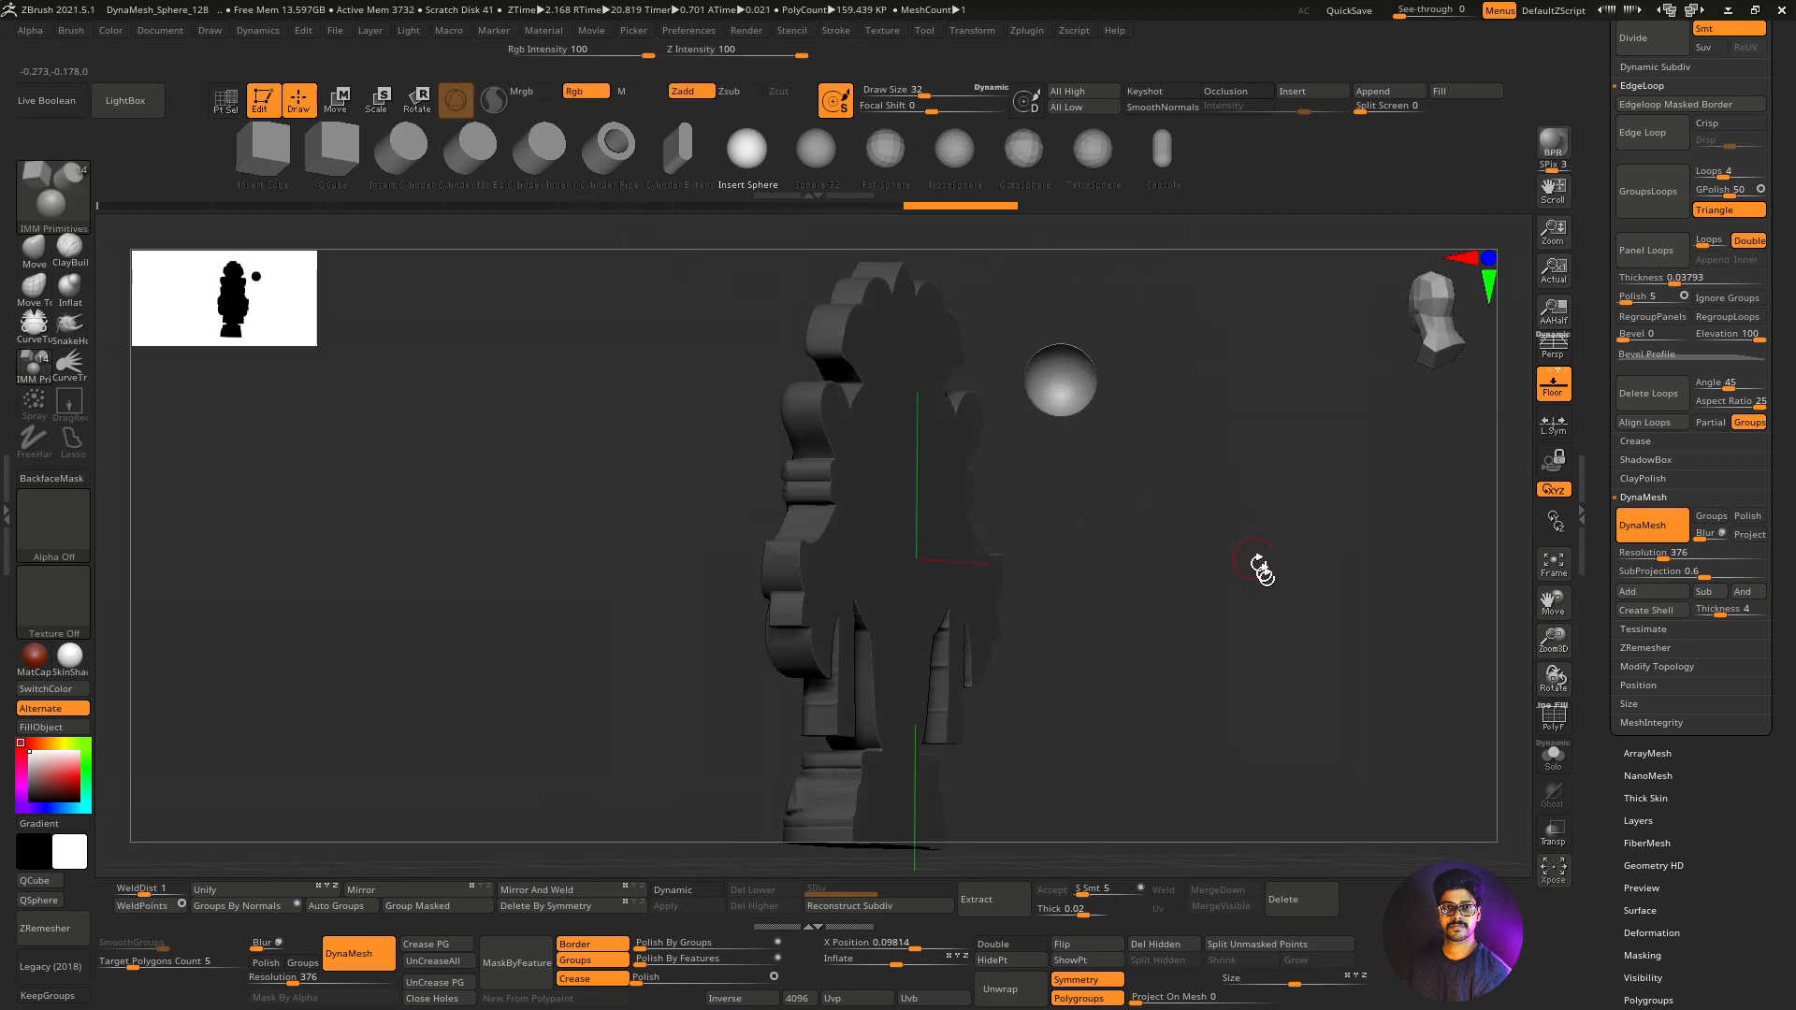
Hollow the ornament copy with DynaMesh Create Shell at thickness 4.
{"action": "key", "text": "ctrl"}
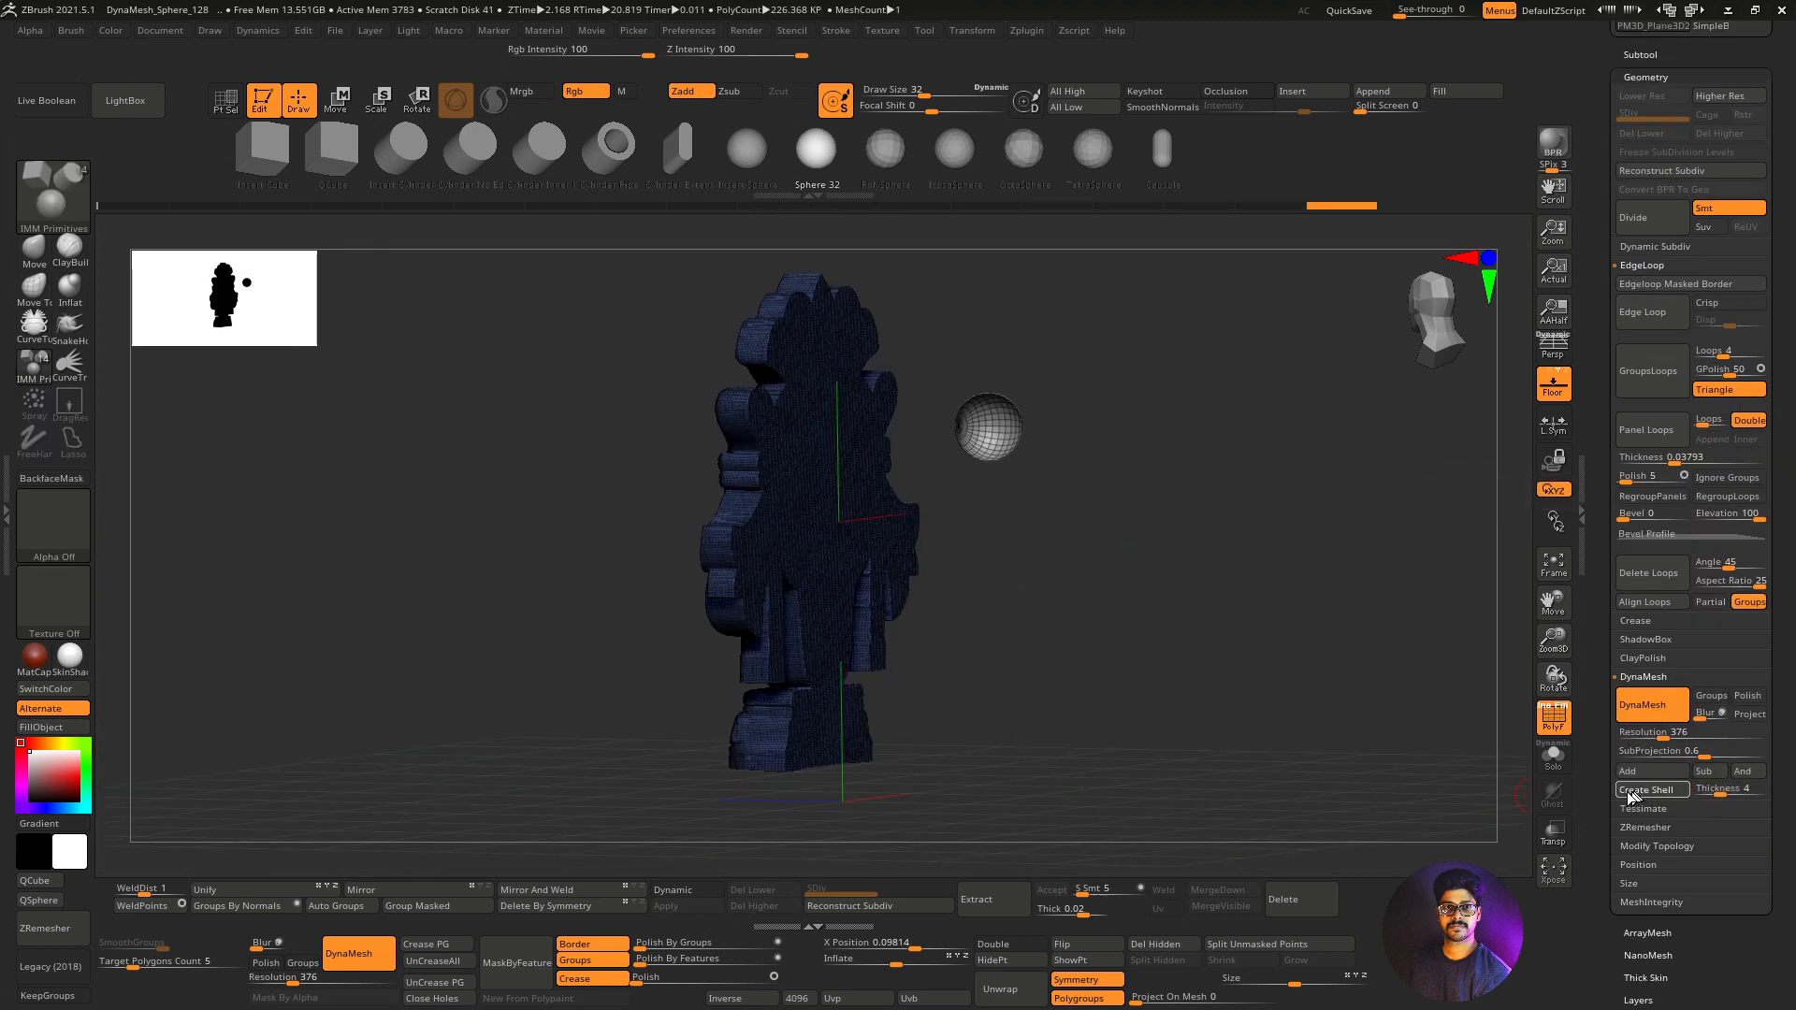
{"action": "left_click_drag", "start_coordinate": [1167, 687], "coordinate": [1255, 661], "text": "shift"}
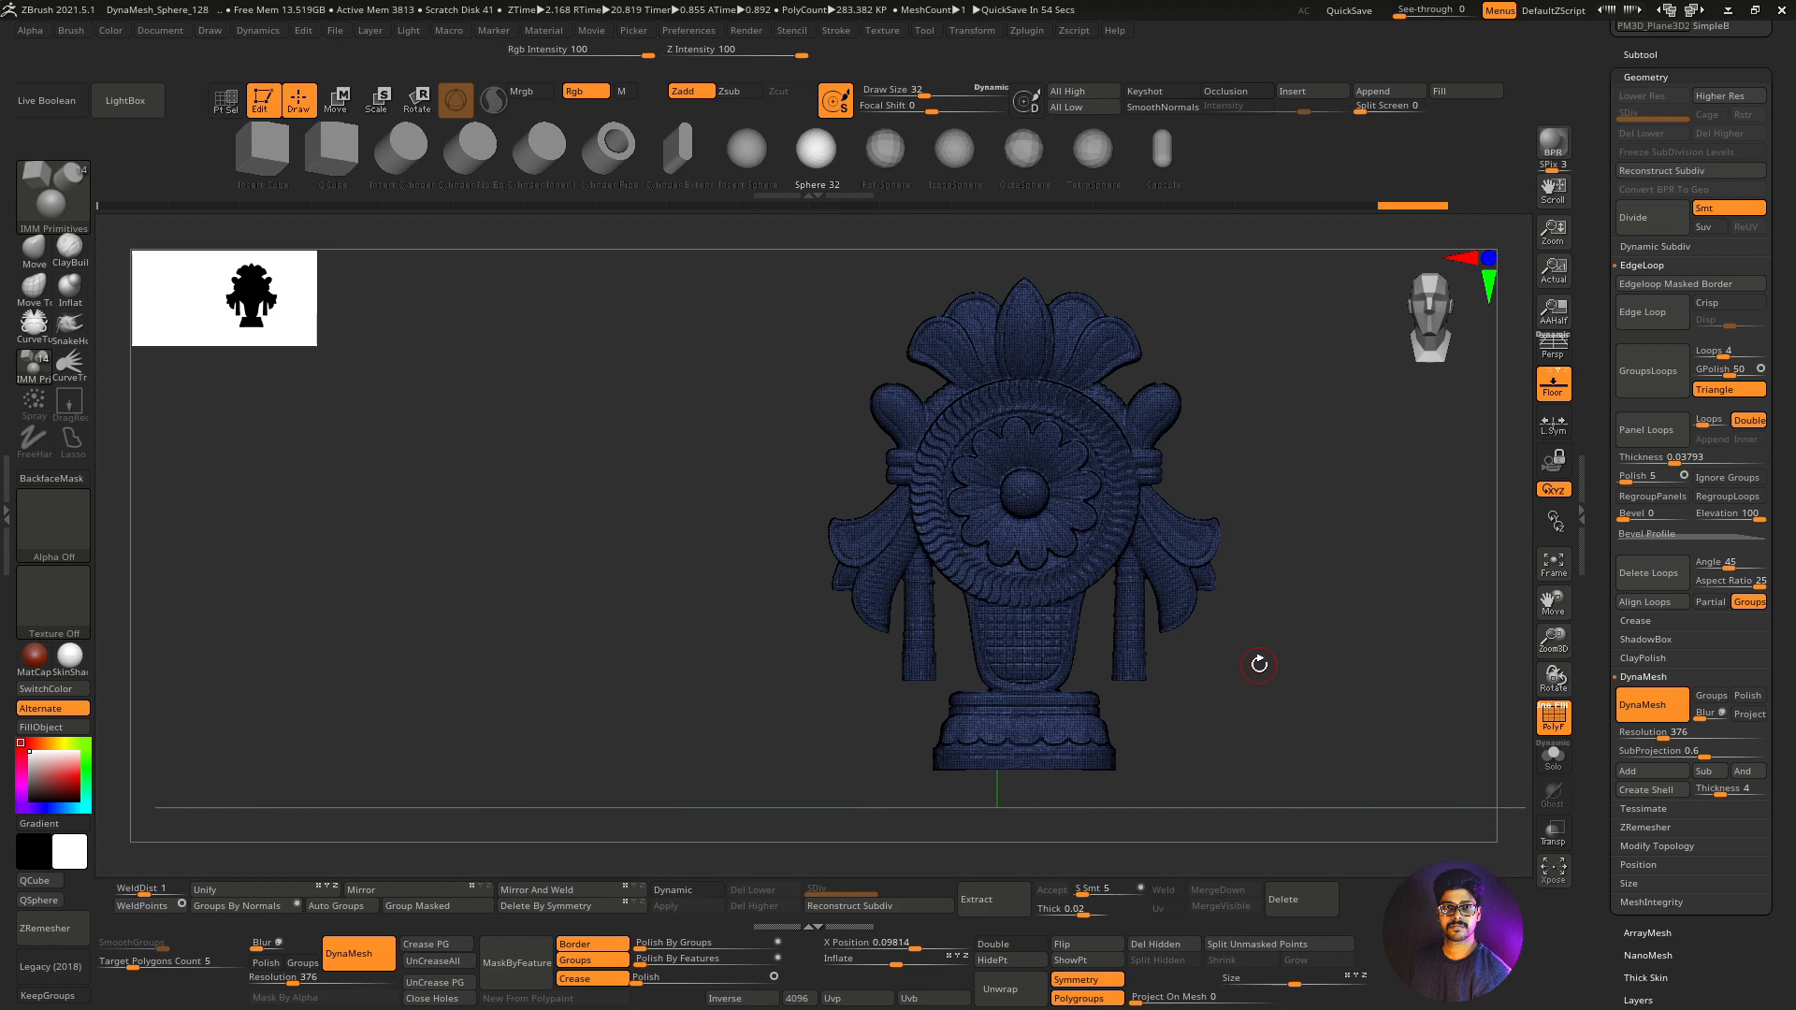
{"action": "mouse_move", "coordinate": [1343, 672]}
{"action": "left_mouse_down"}
{"action": "mouse_move", "coordinate": [1200, 664]}
{"action": "mouse_move", "coordinate": [1239, 655]}
{"action": "left_mouse_up"}
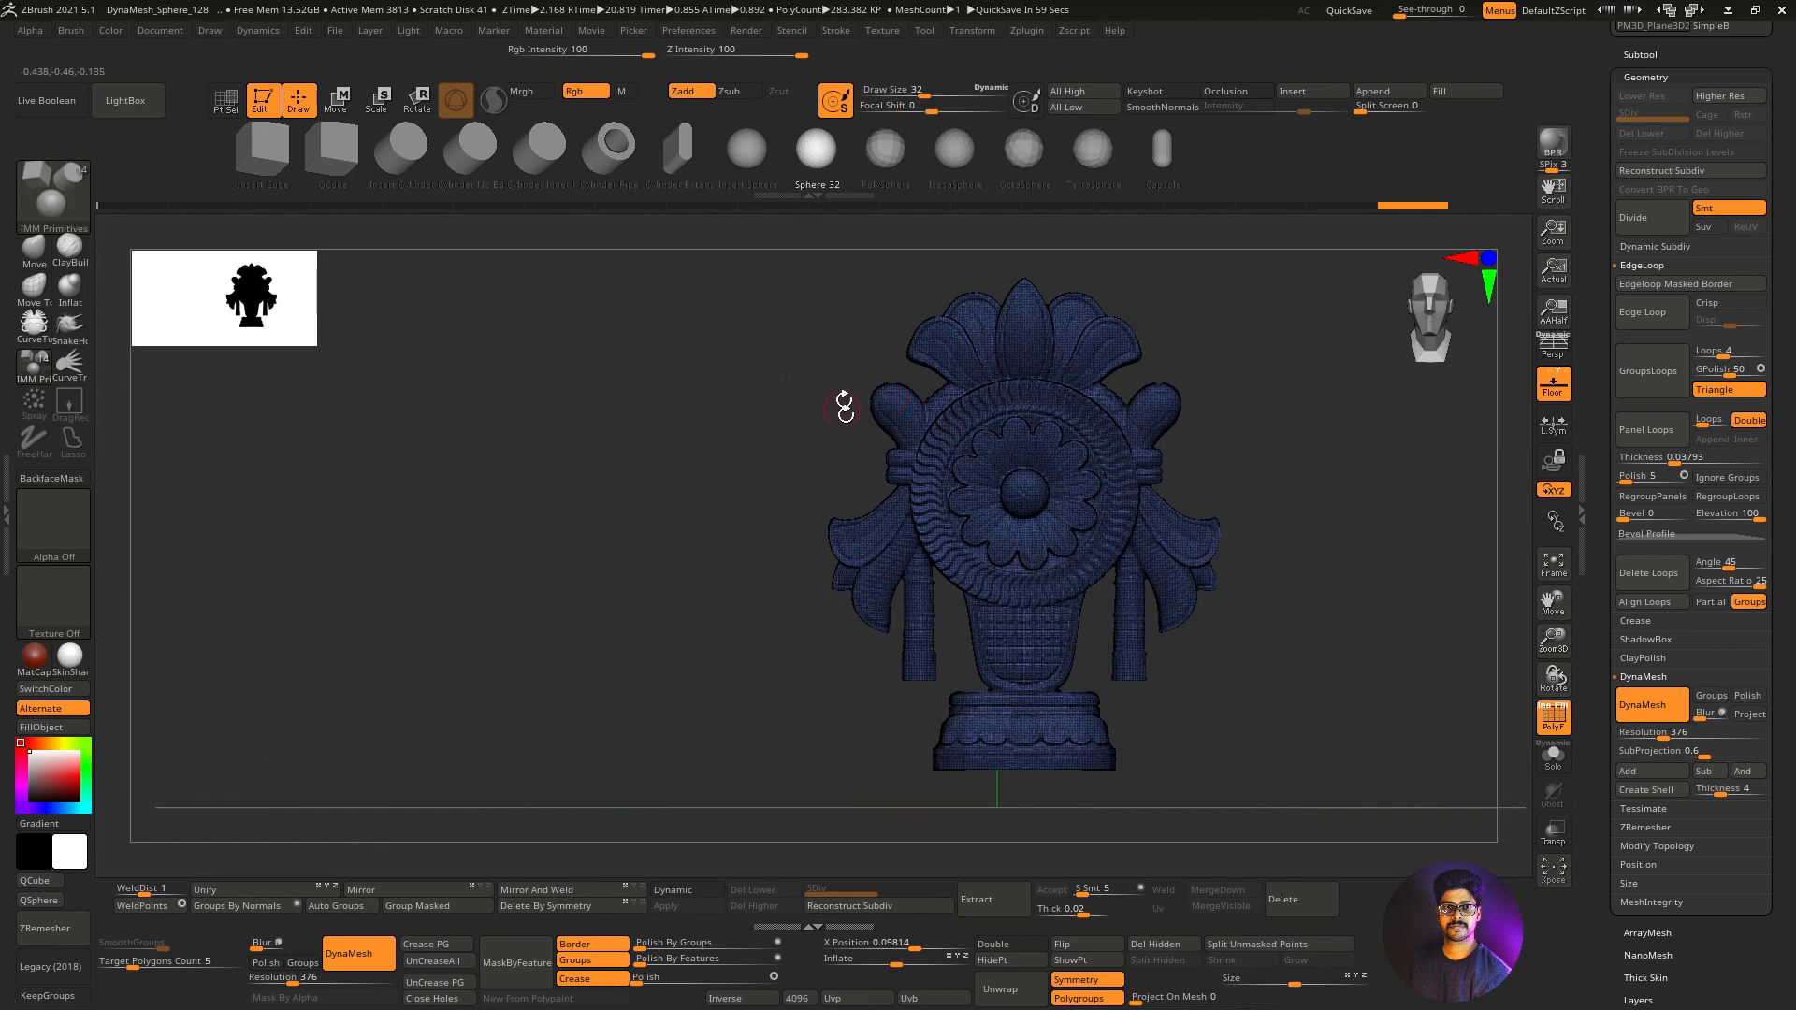
Split the outer and inner shells into polygroups with Auto Groups, and turn on double-sided display.
{"action": "left_click", "coordinate": [339, 908]}
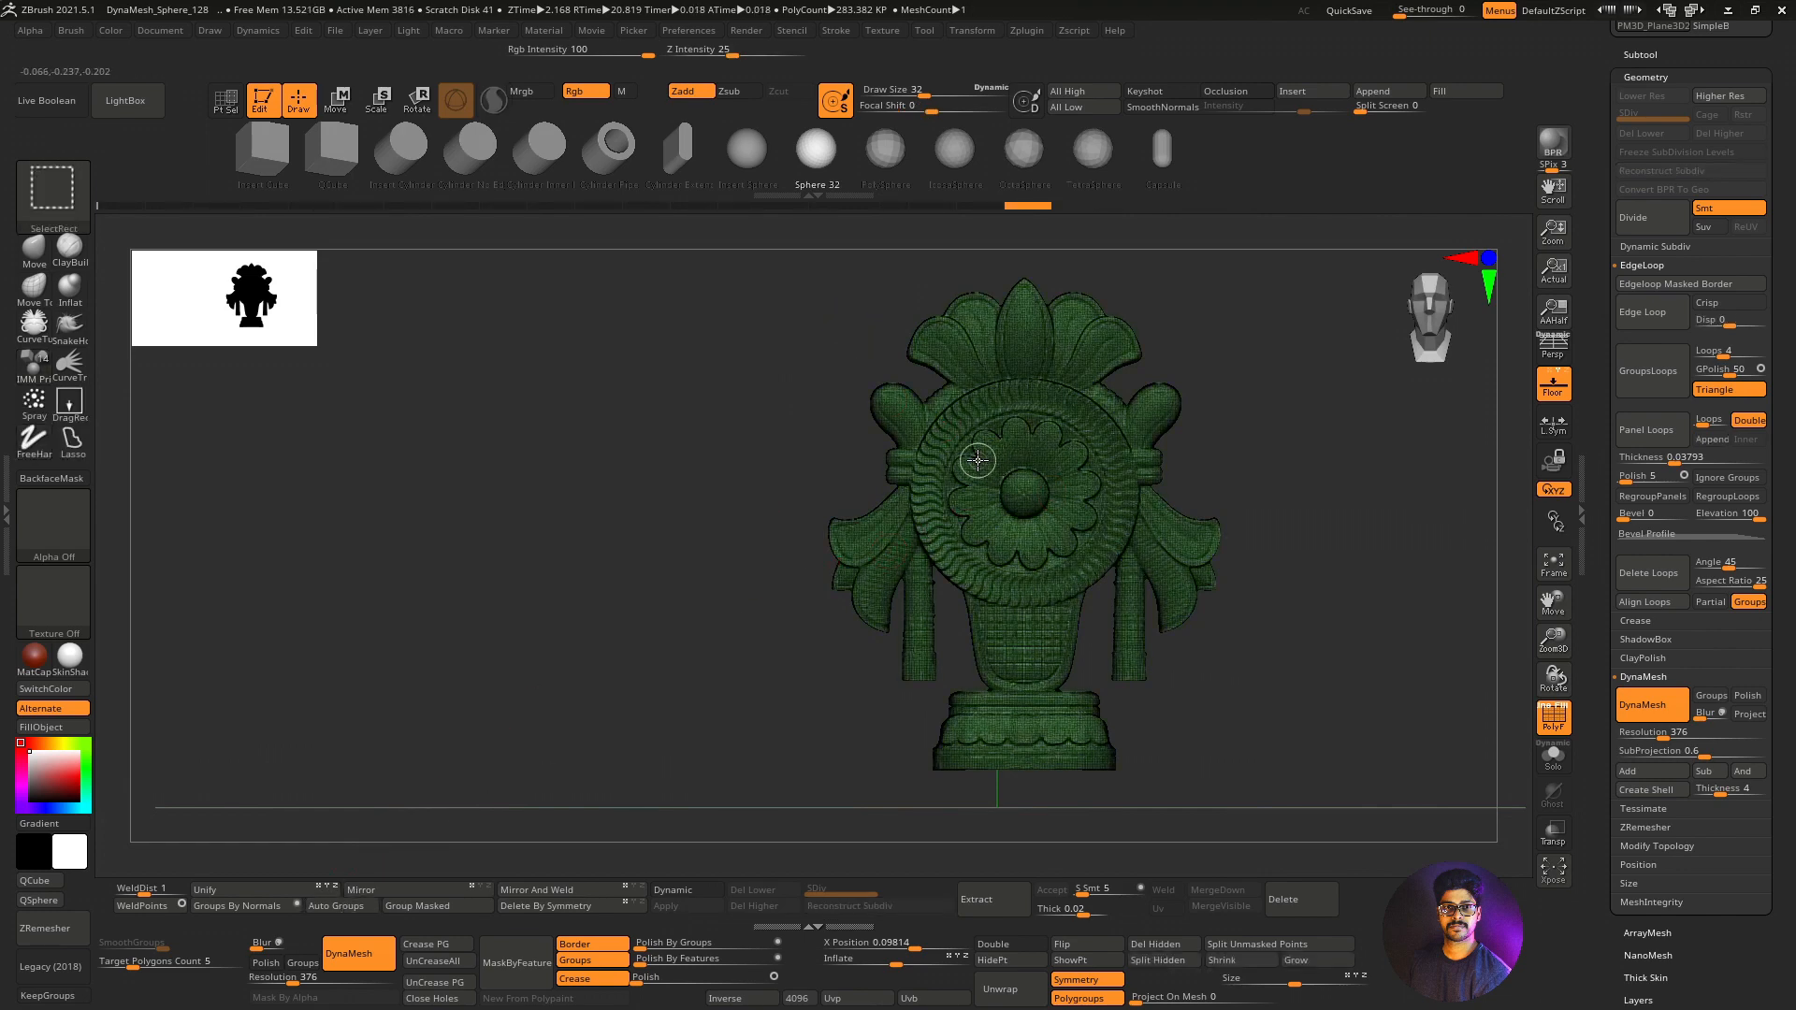
{"action": "left_click_drag", "start_coordinate": [1329, 539], "coordinate": [1288, 538], "text": "ctrl+shift"}
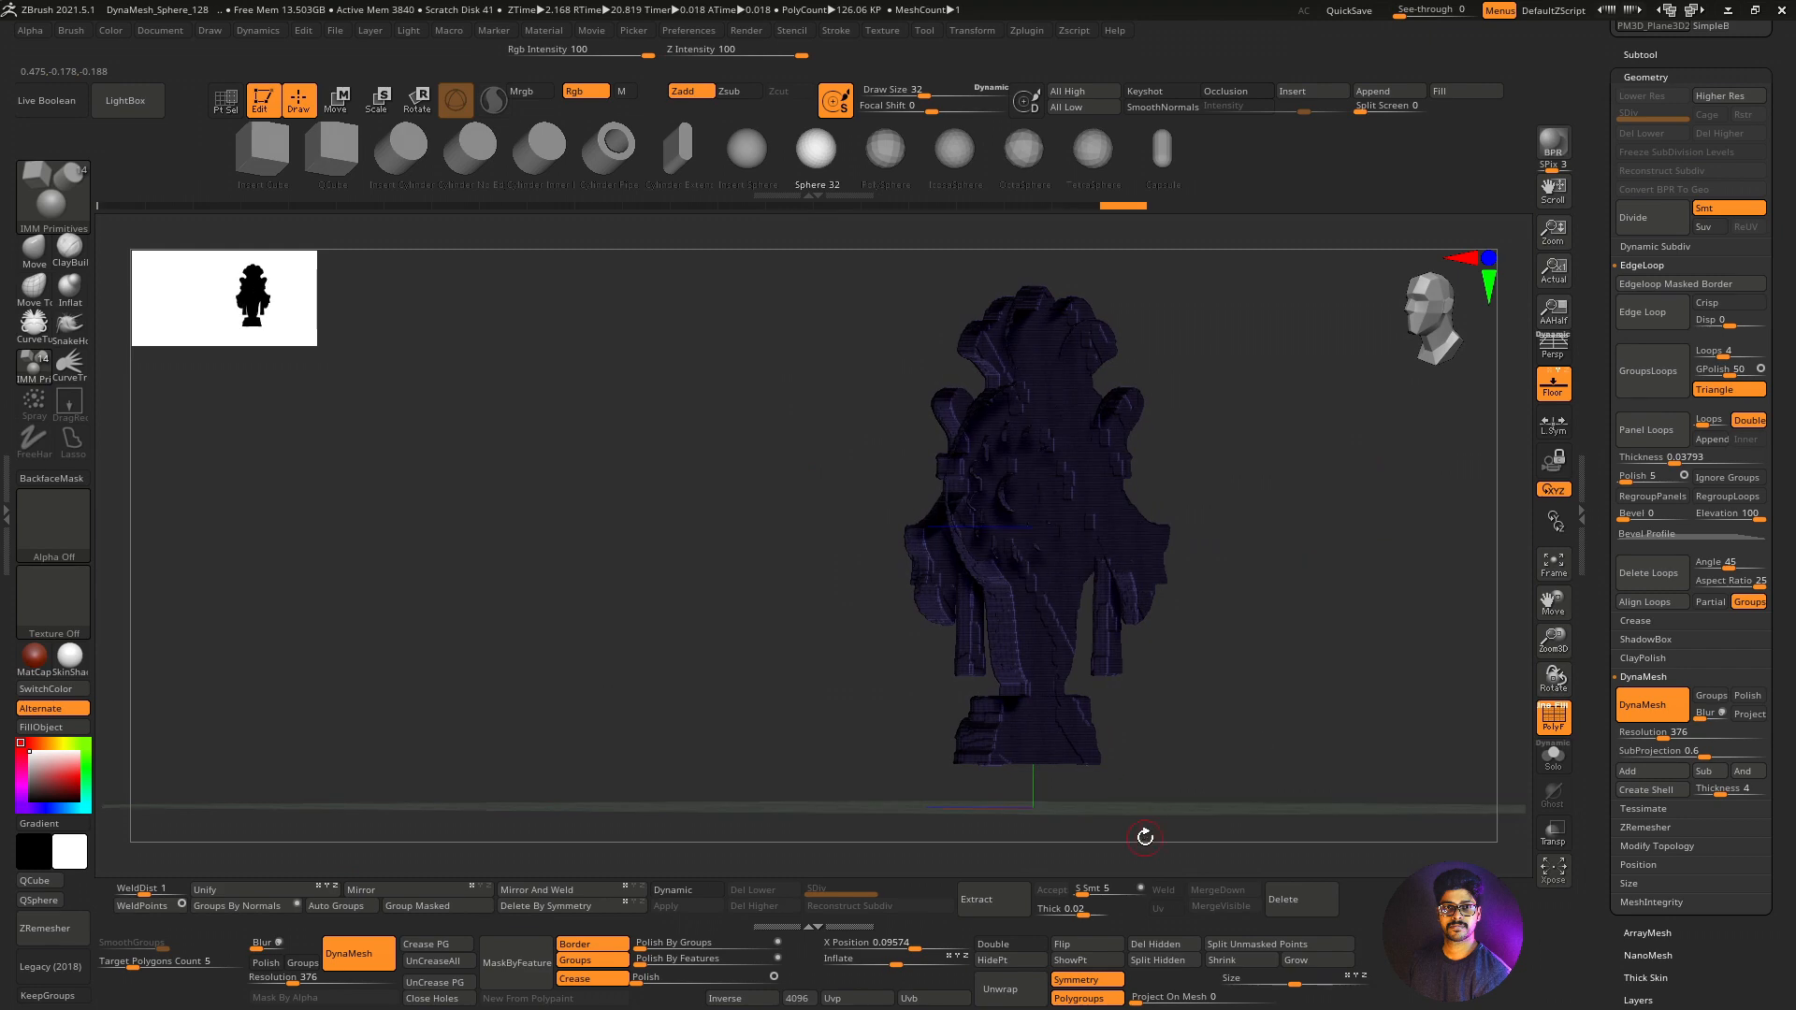
{"action": "left_click", "coordinate": [994, 944]}
{"action": "left_click_drag", "start_coordinate": [1160, 753], "coordinate": [1239, 742]}
{"action": "left_click", "coordinate": [1239, 744], "text": "ctrl+shift"}
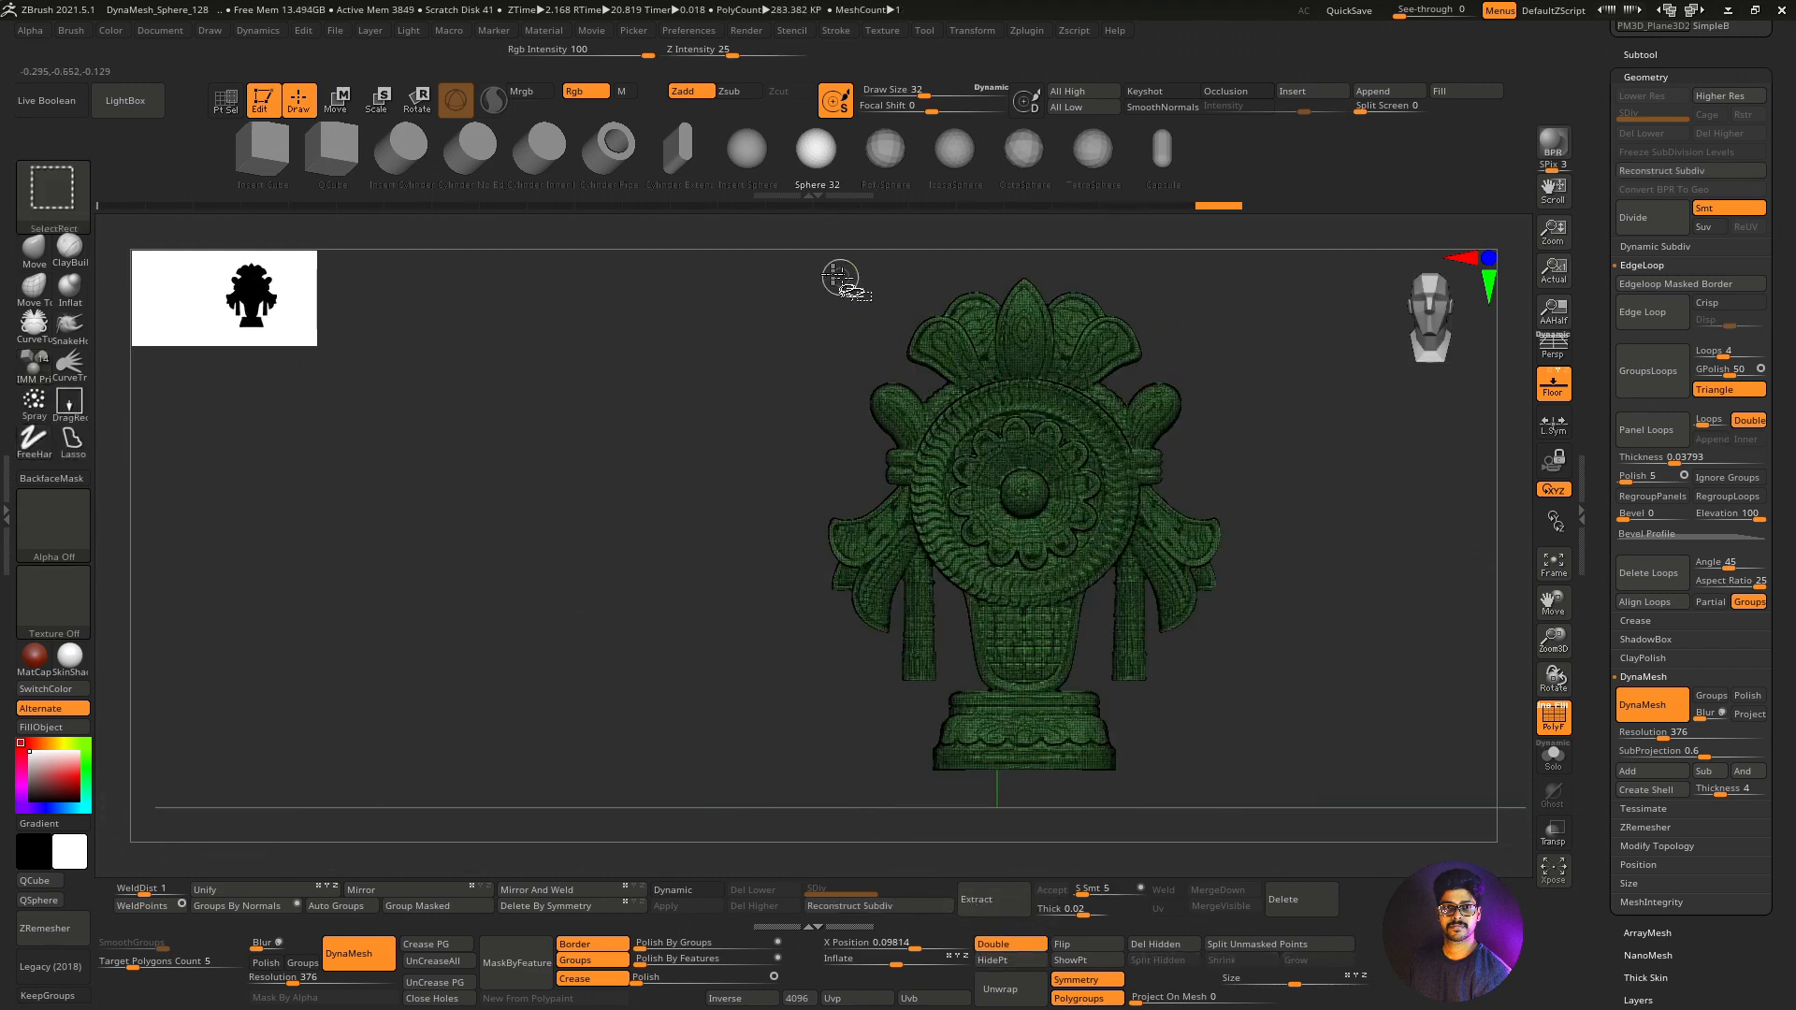
Hide the upper part of the ornament temporarily to inspect its hollow interior, and show the whole mesh again.
{"action": "left_click_drag", "start_coordinate": [920, 325], "coordinate": [1309, 475], "text": "ctrl+alt+shift"}
{"action": "right_click_drag", "start_coordinate": [1309, 475], "coordinate": [1378, 625], "text": "ctrl"}
{"action": "left_click_drag", "start_coordinate": [1555, 608], "coordinate": [1402, 666]}
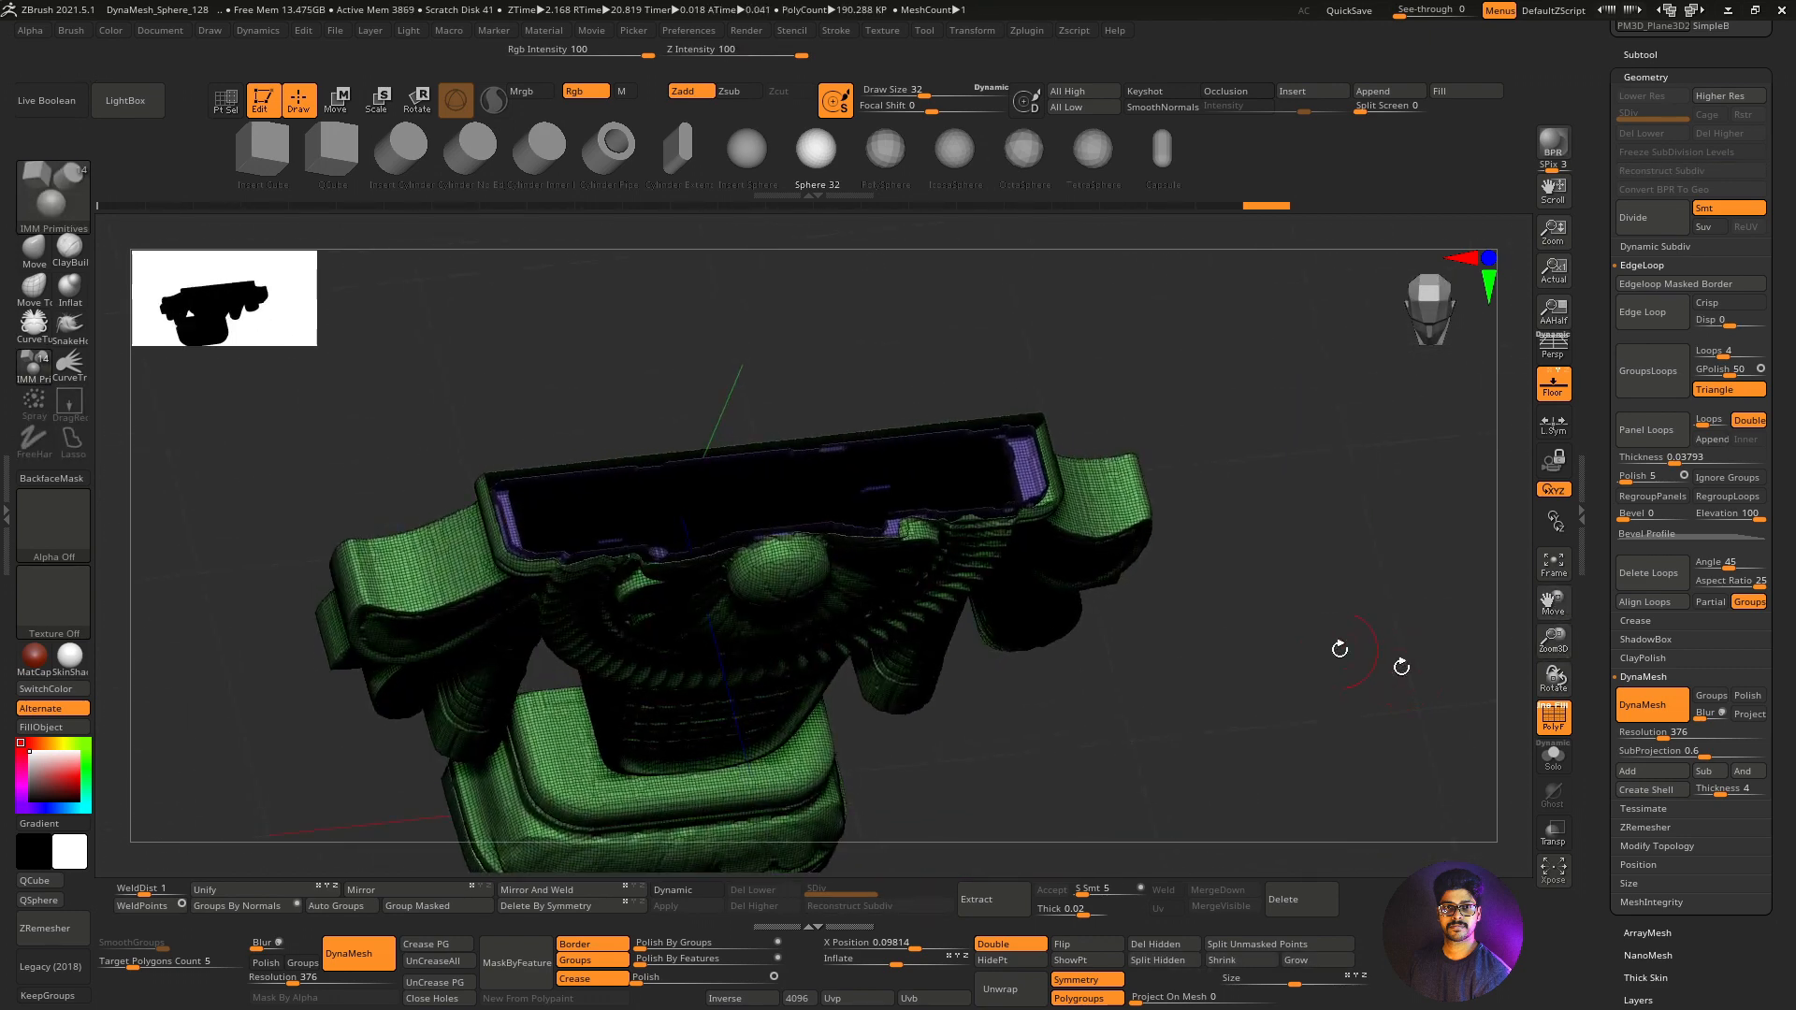
{"action": "left_click", "coordinate": [1422, 392], "text": "ctrl+shift"}
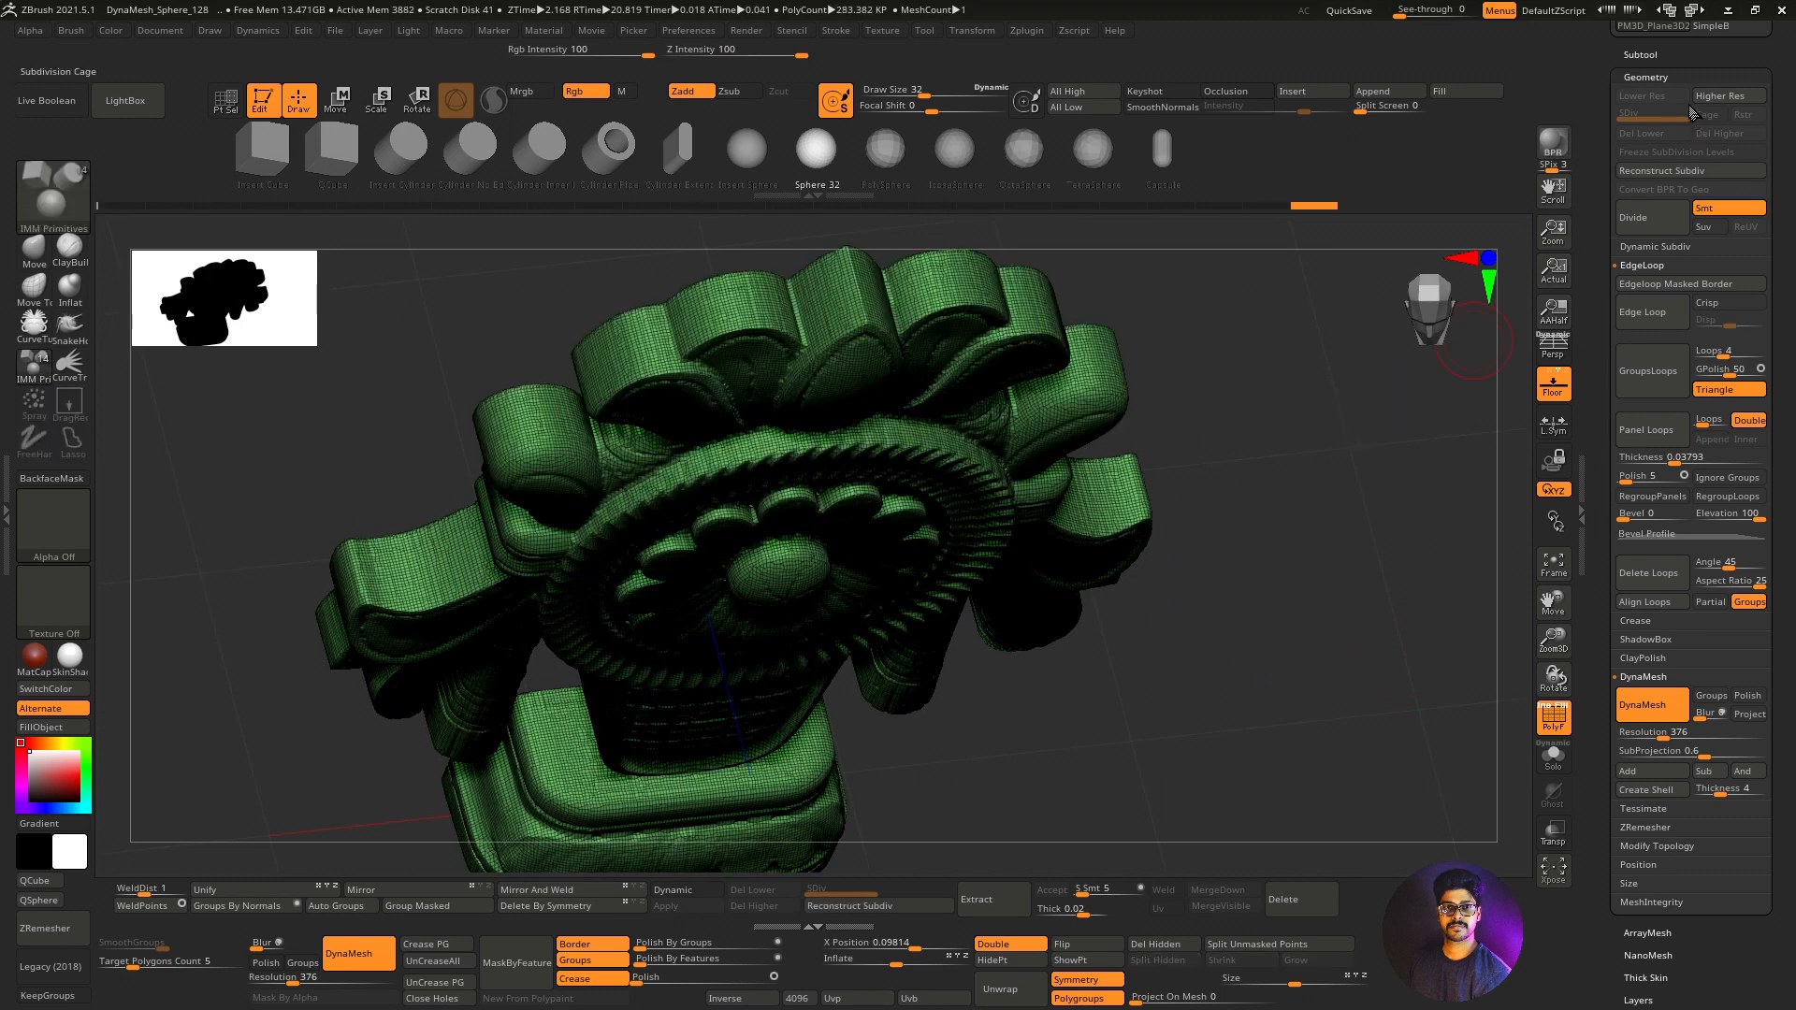
Append a Cube3D as a new subtool.
{"action": "left_click", "coordinate": [1654, 57]}
{"action": "left_click_drag", "start_coordinate": [1457, 526], "coordinate": [1368, 552], "text": "shift"}
{"action": "left_click_drag", "start_coordinate": [1538, 607], "coordinate": [1447, 599]}
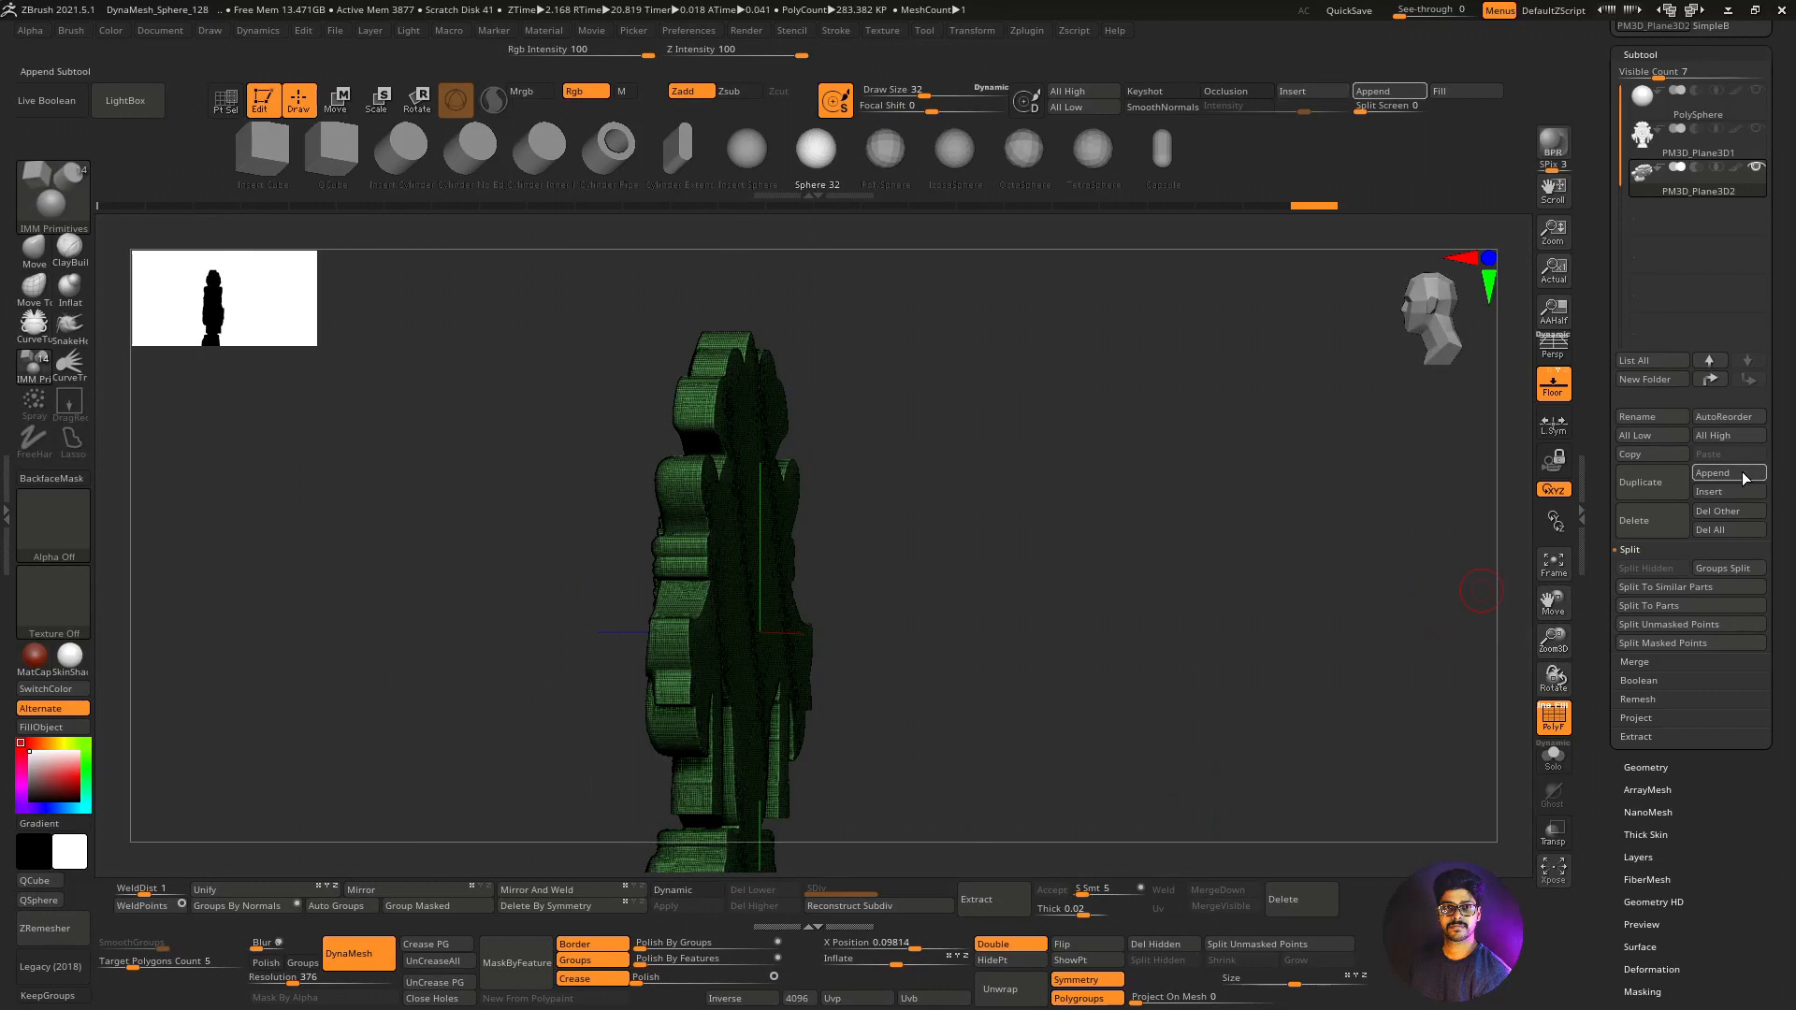
{"action": "left_click", "coordinate": [1744, 479]}
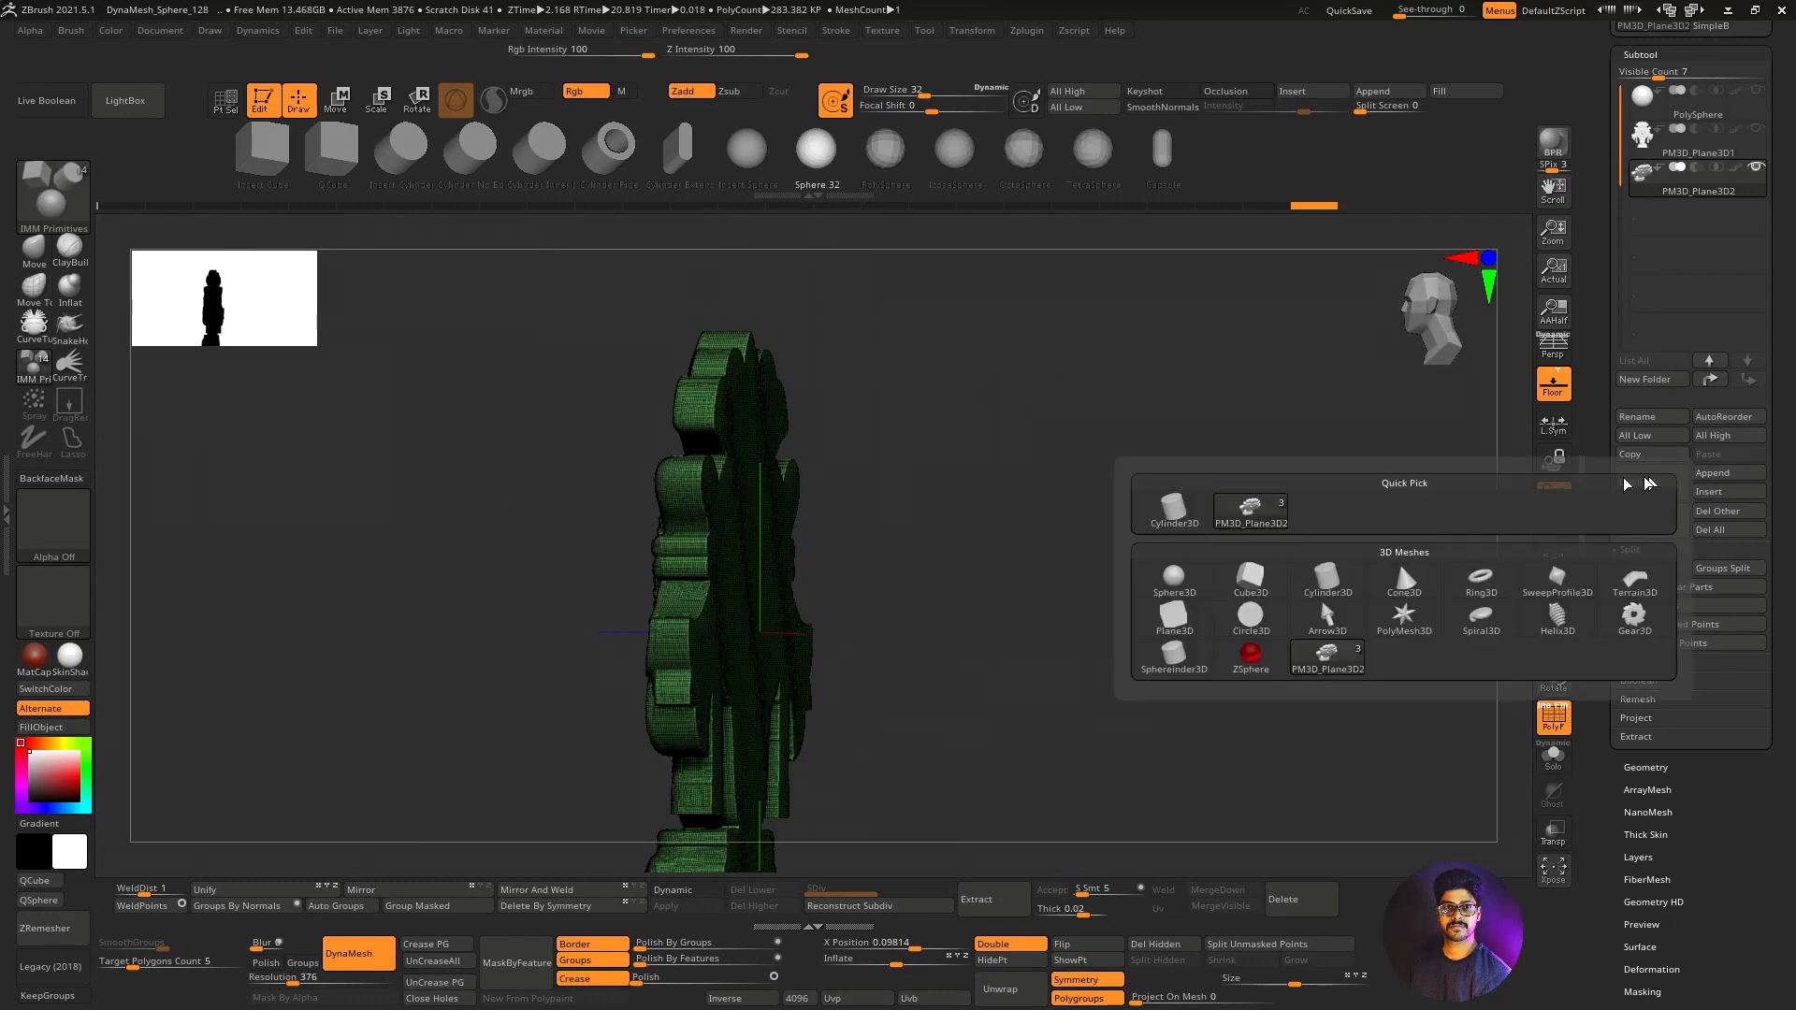
{"action": "left_click", "coordinate": [1250, 582]}
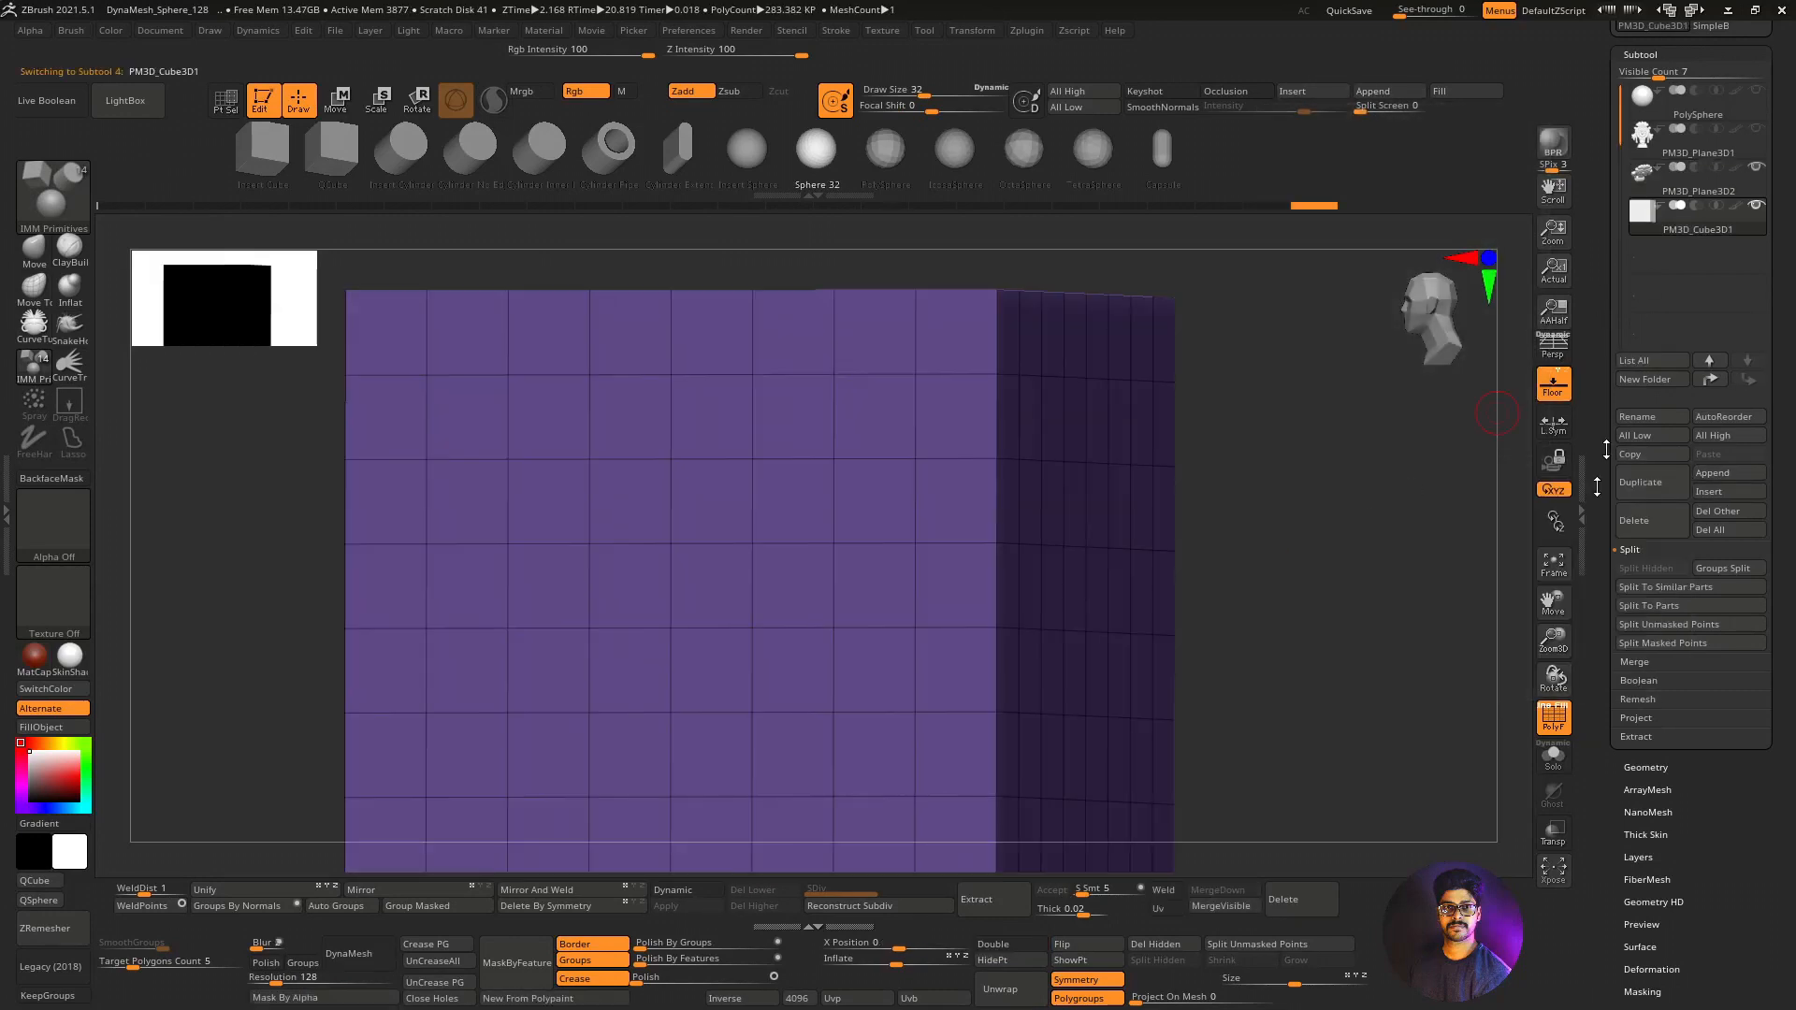
Move the cube behind the ornament so that its front face cuts into the flat back, and return to Draw mode.
{"action": "key", "text": "f"}
{"action": "left_click_drag", "start_coordinate": [1370, 612], "coordinate": [1415, 636]}
{"action": "left_click", "coordinate": [340, 100]}
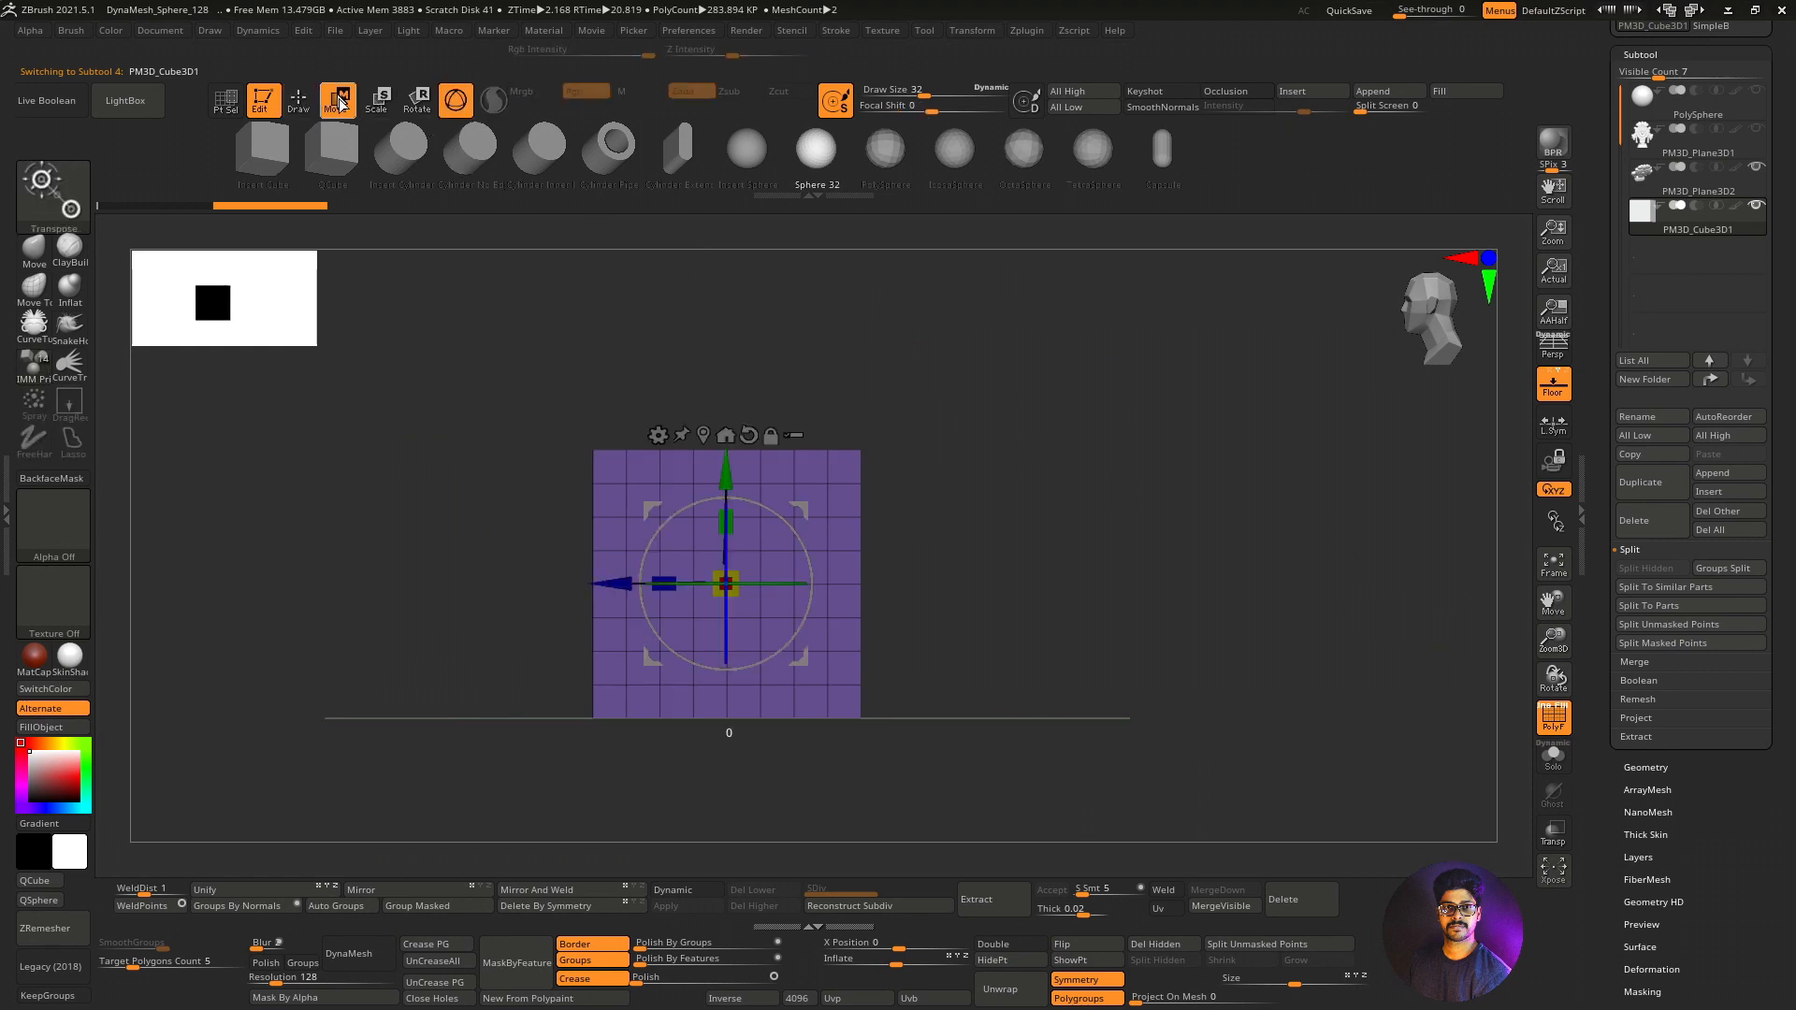
{"action": "left_click_drag", "start_coordinate": [602, 608], "coordinate": [758, 585]}
{"action": "left_click", "coordinate": [278, 139]}
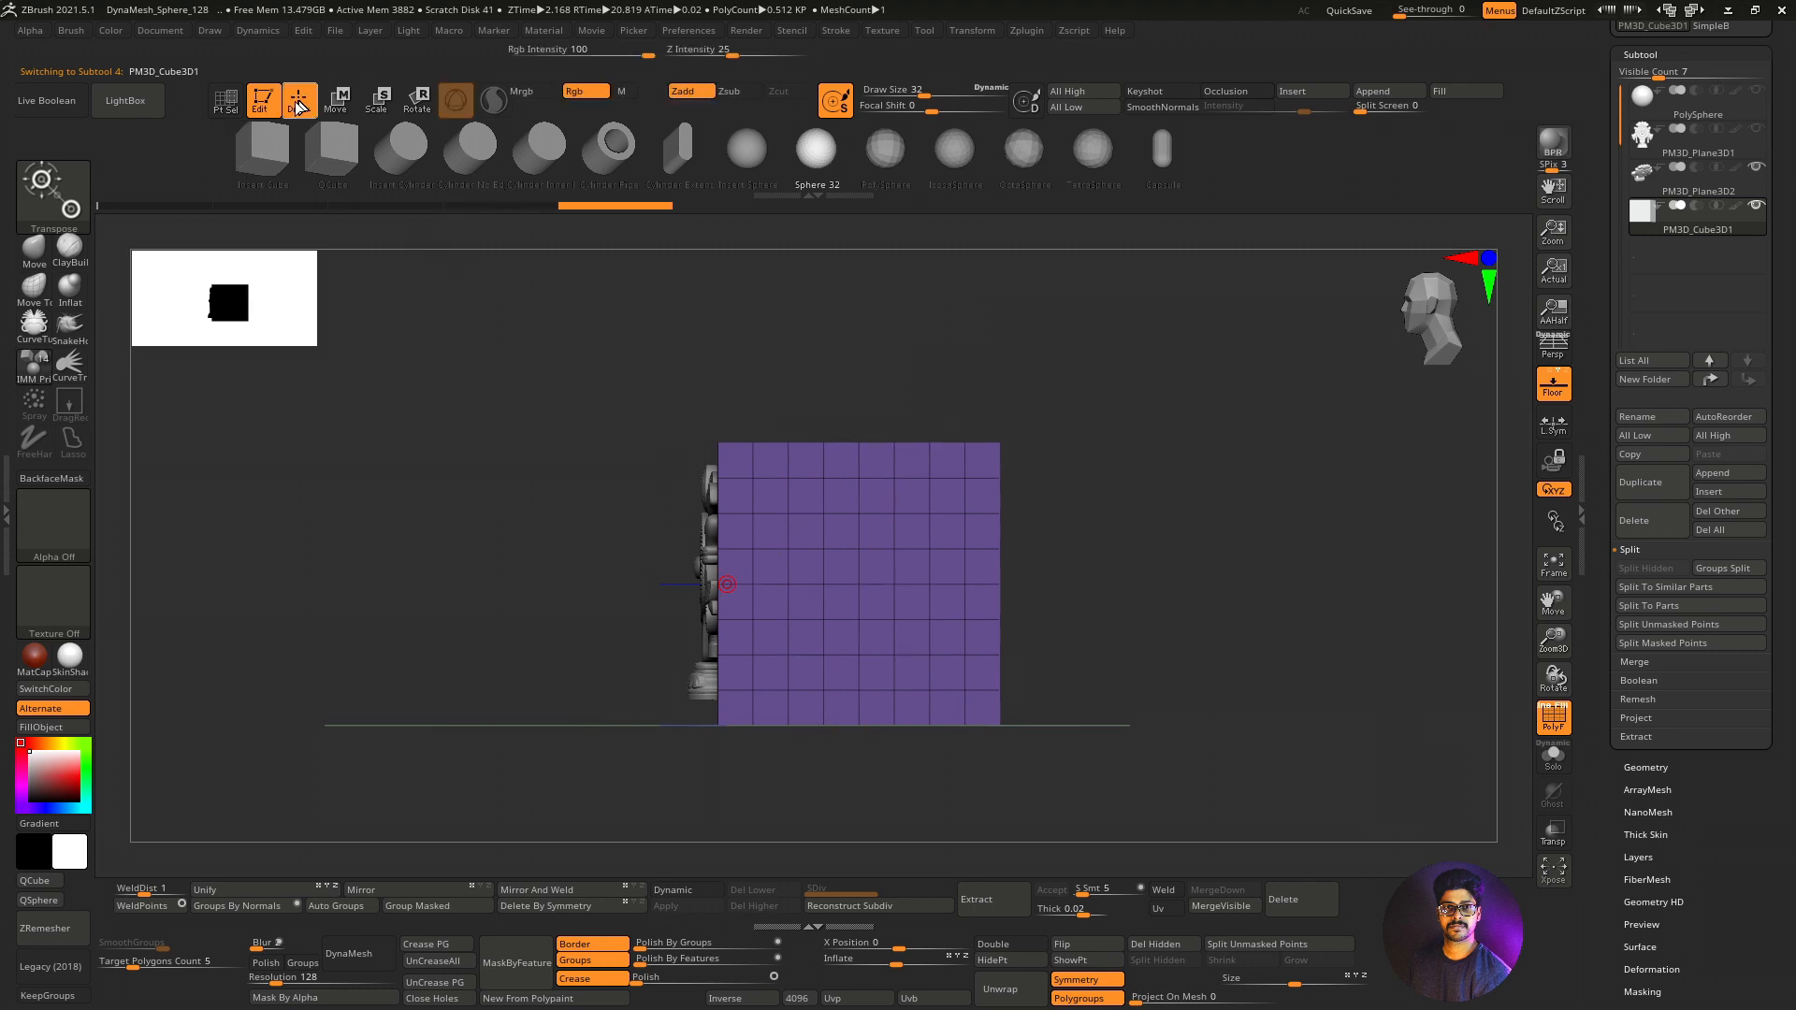
Enable Live Boolean and set the cube to subtract, cutting open the back of the hollow ornament.
{"action": "left_click", "coordinate": [52, 100]}
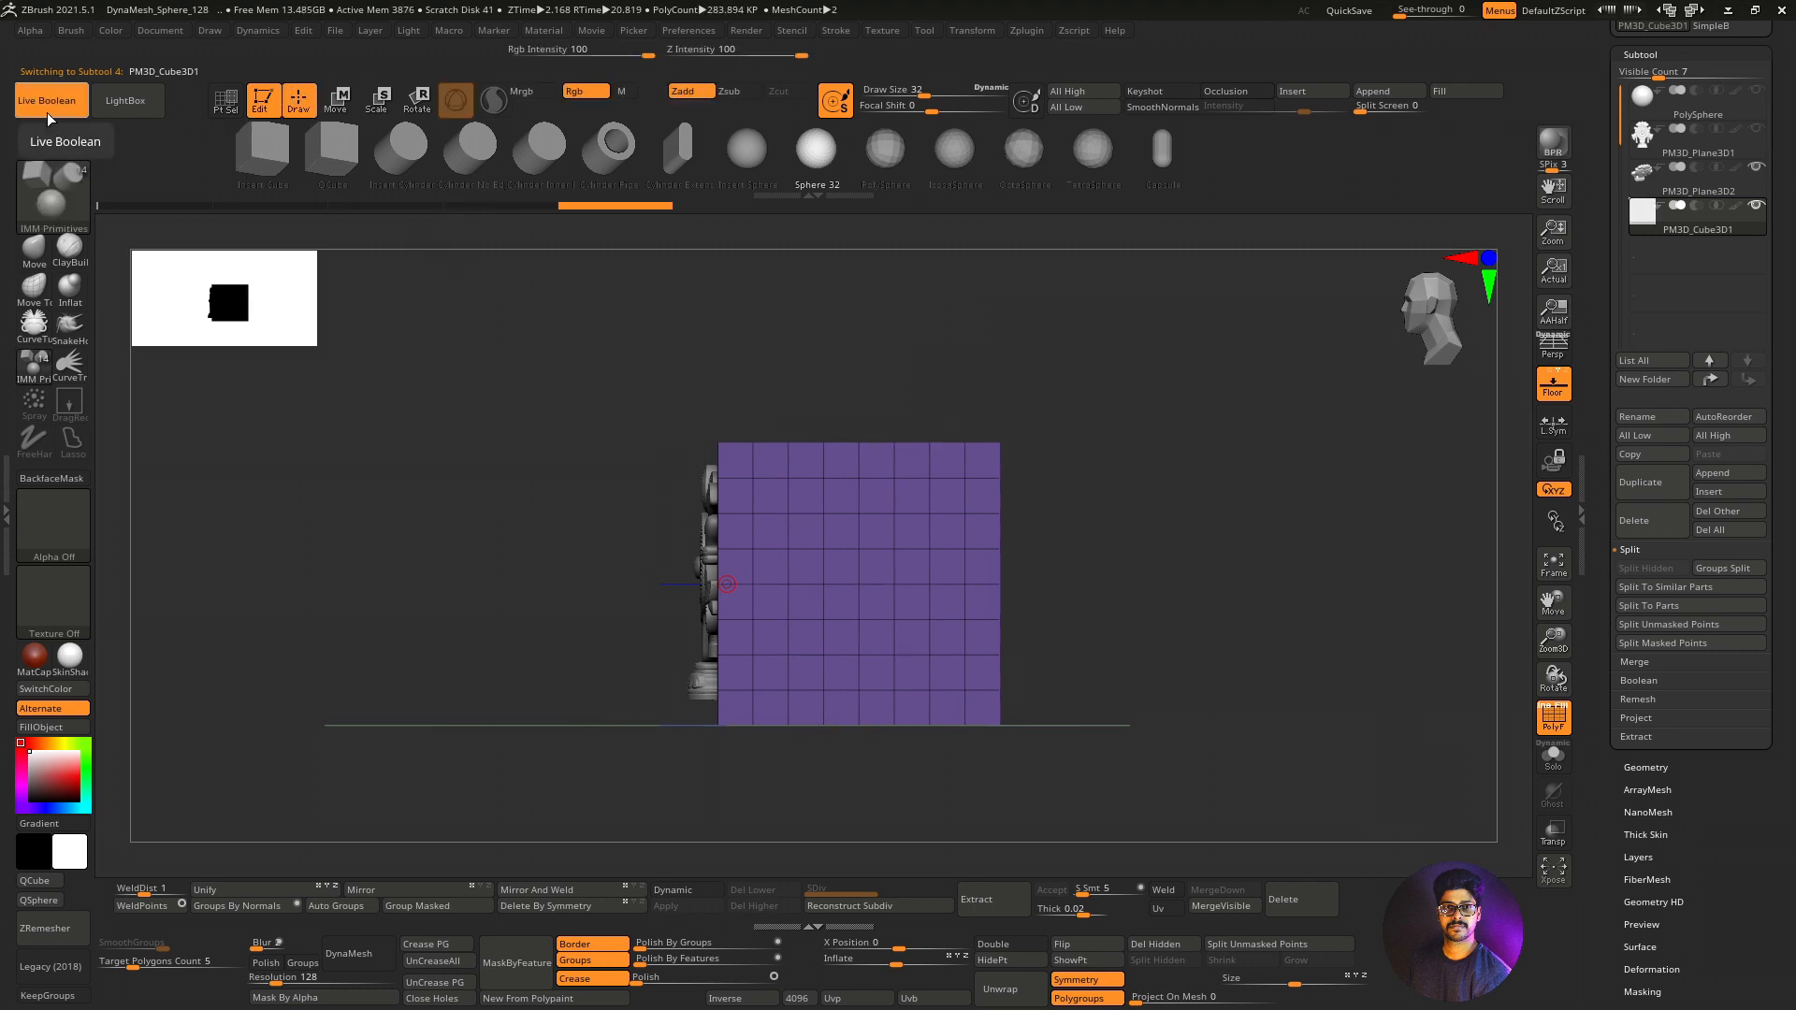
{"action": "left_click", "coordinate": [1697, 205]}
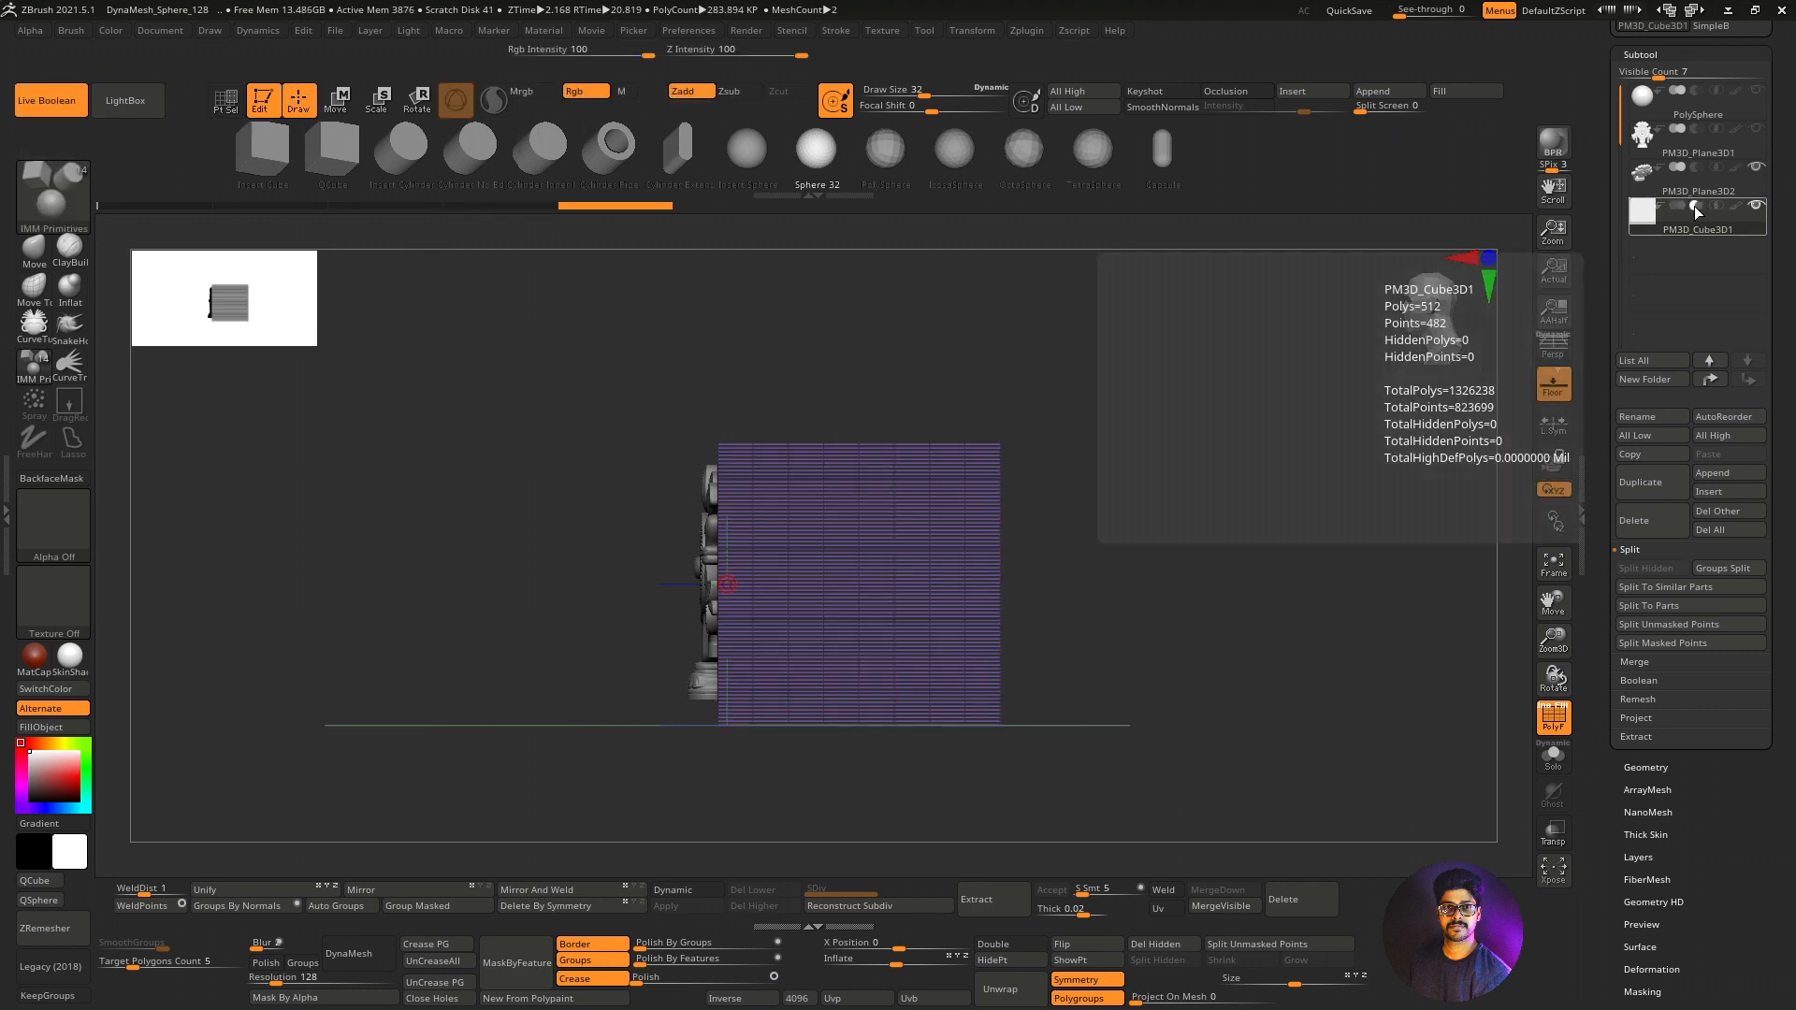
{"action": "left_click", "coordinate": [1557, 720]}
{"action": "right_click_drag", "start_coordinate": [1408, 471], "coordinate": [1312, 497]}
{"action": "right_click_drag", "start_coordinate": [1042, 509], "coordinate": [1115, 607], "text": "ctrl"}
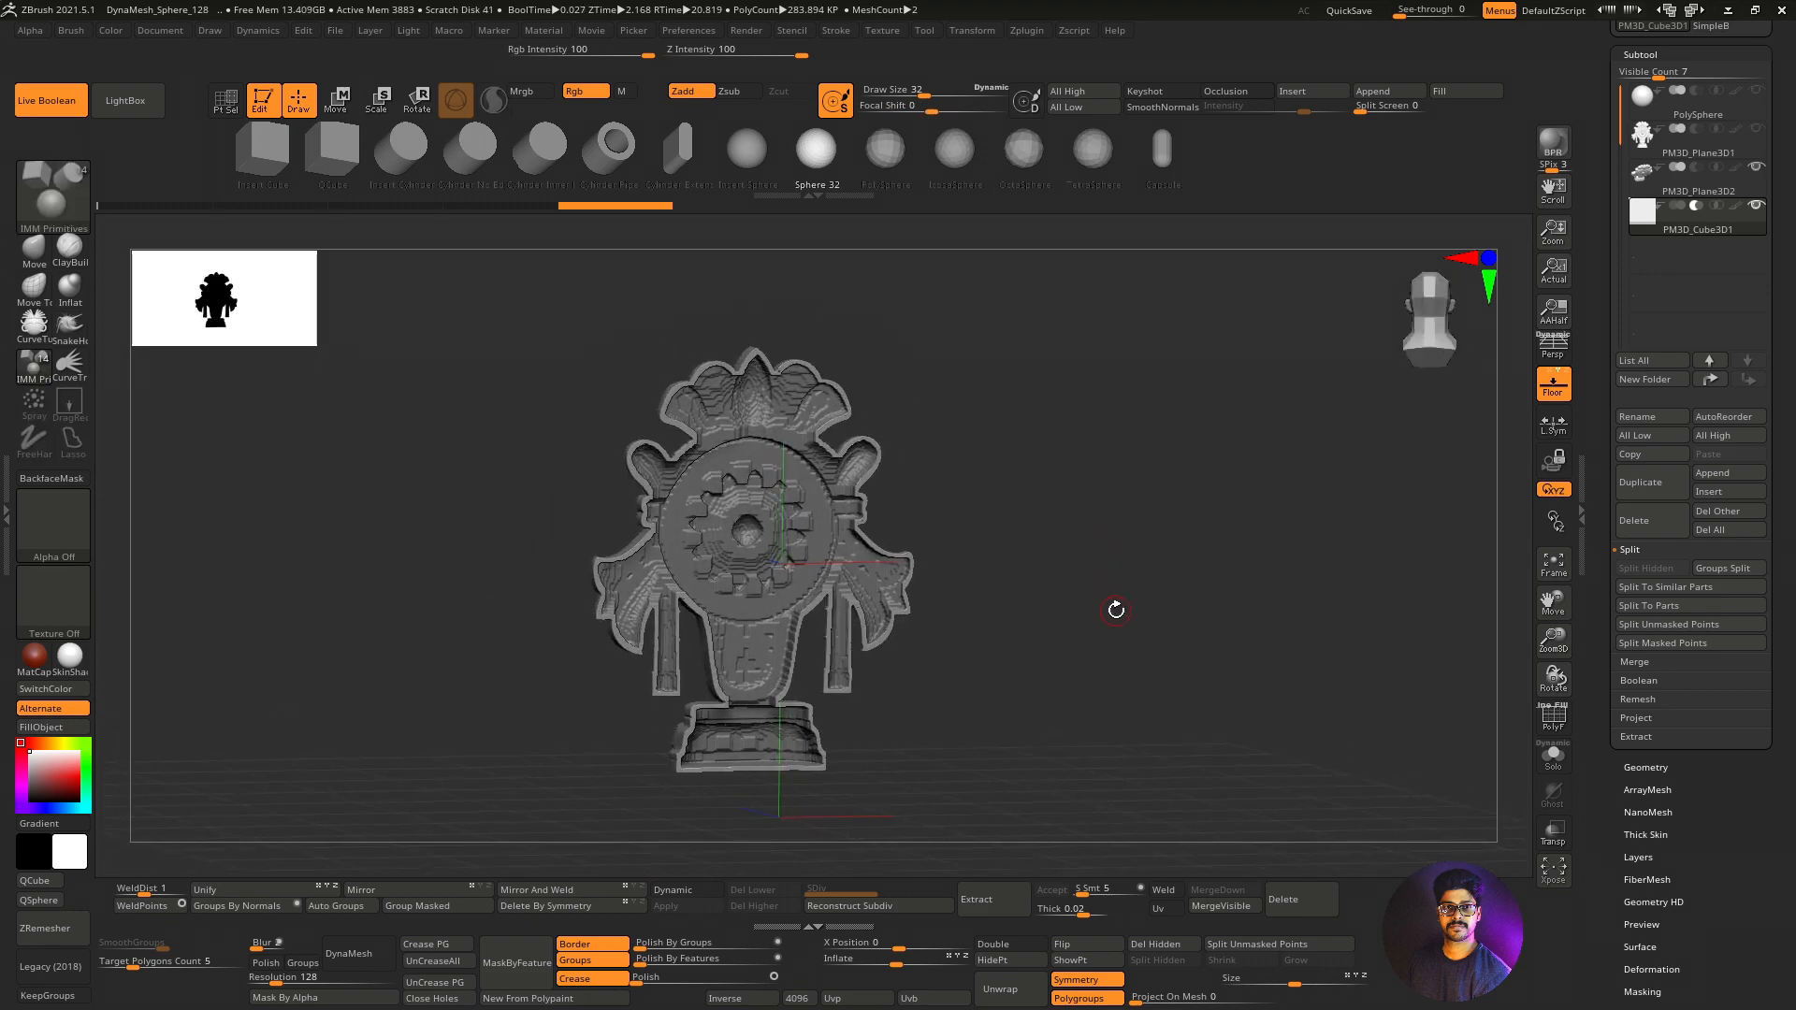
Duplicate the hollowed PM3D_Plane3D2 subtool and hide the original.
{"action": "mouse_move", "coordinate": [1762, 175]}
{"action": "right_click_drag", "start_coordinate": [1220, 560], "coordinate": [1205, 548]}
{"action": "left_click", "coordinate": [1716, 196]}
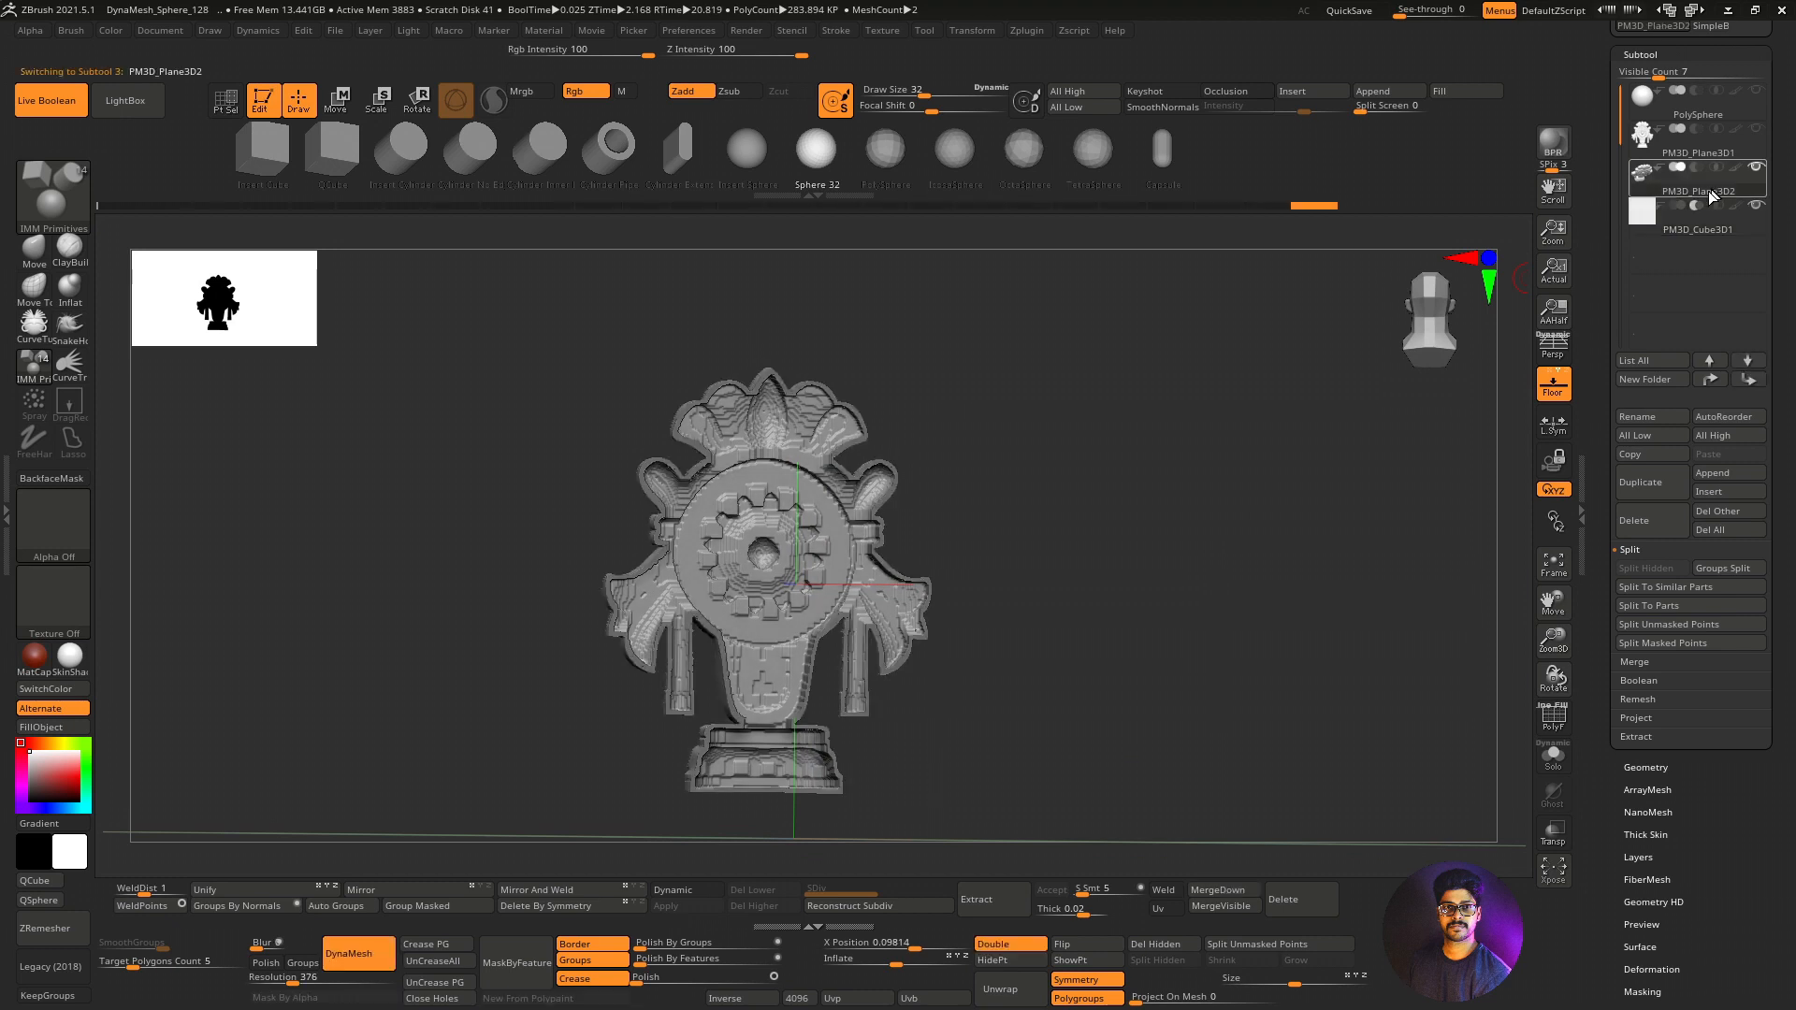
{"action": "left_click", "coordinate": [1641, 482]}
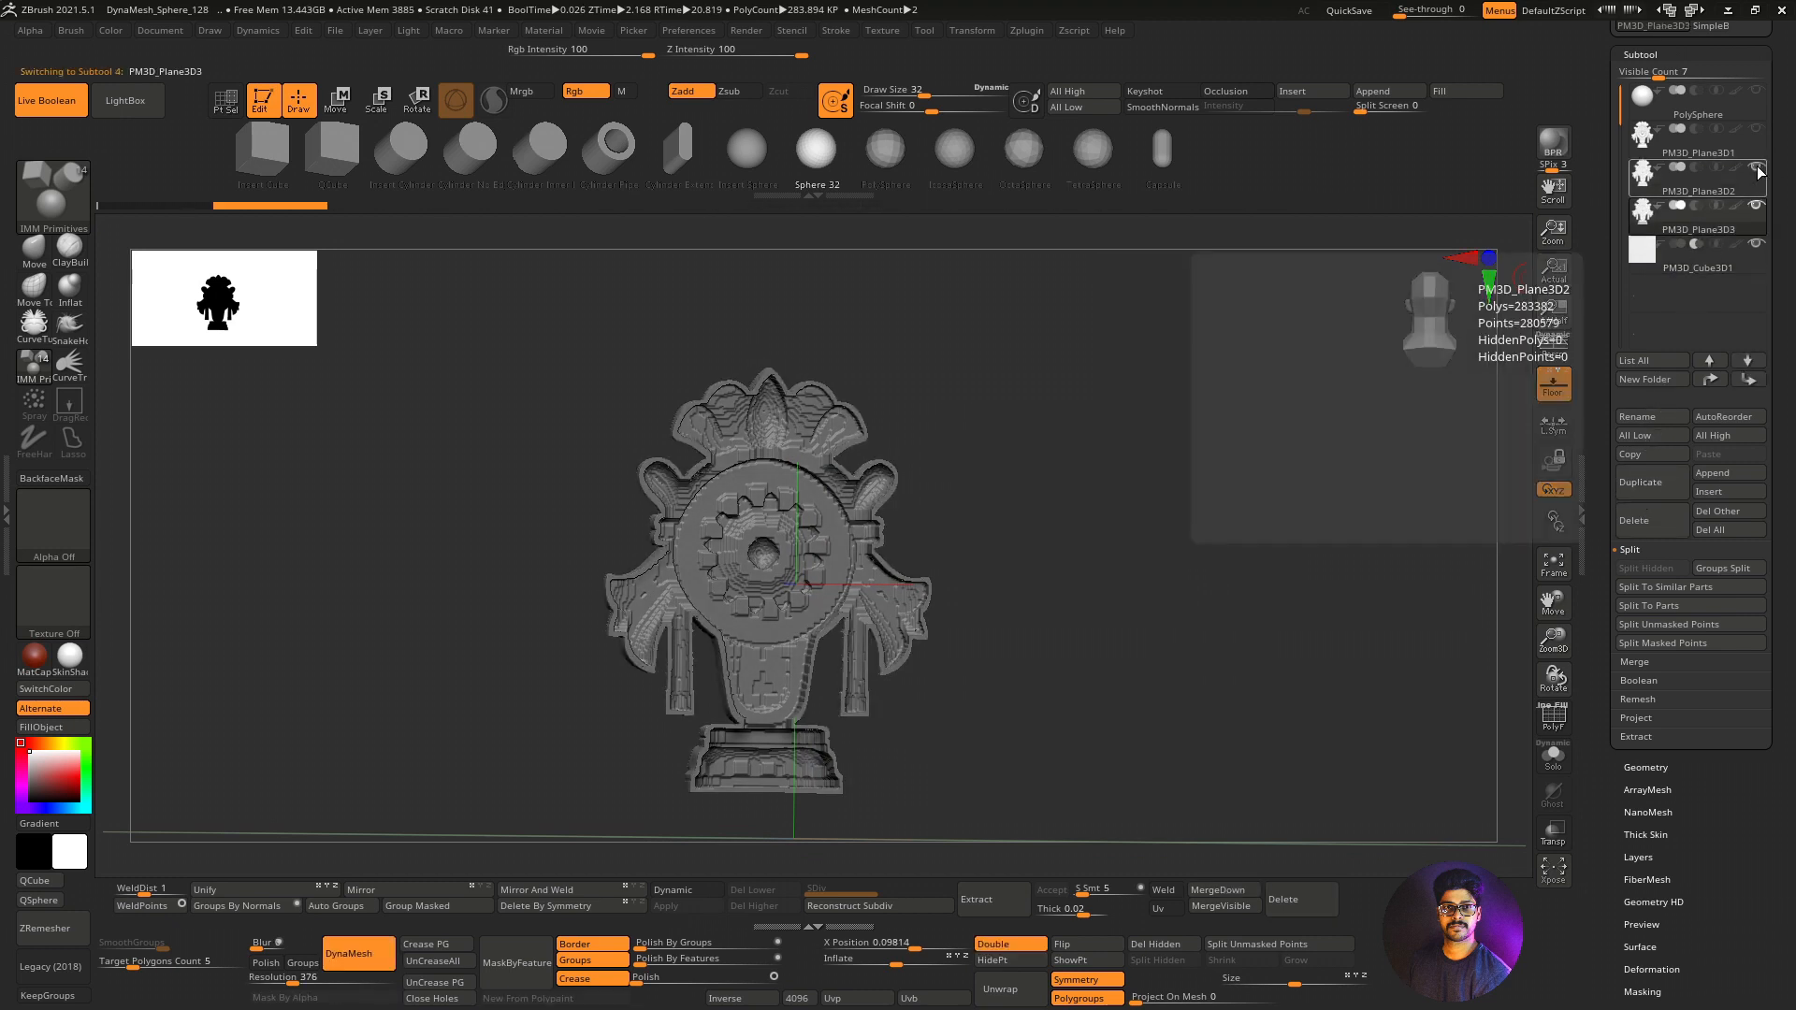
{"action": "left_click", "coordinate": [1757, 168]}
{"action": "right_click_drag", "start_coordinate": [1436, 610], "coordinate": [1363, 621]}
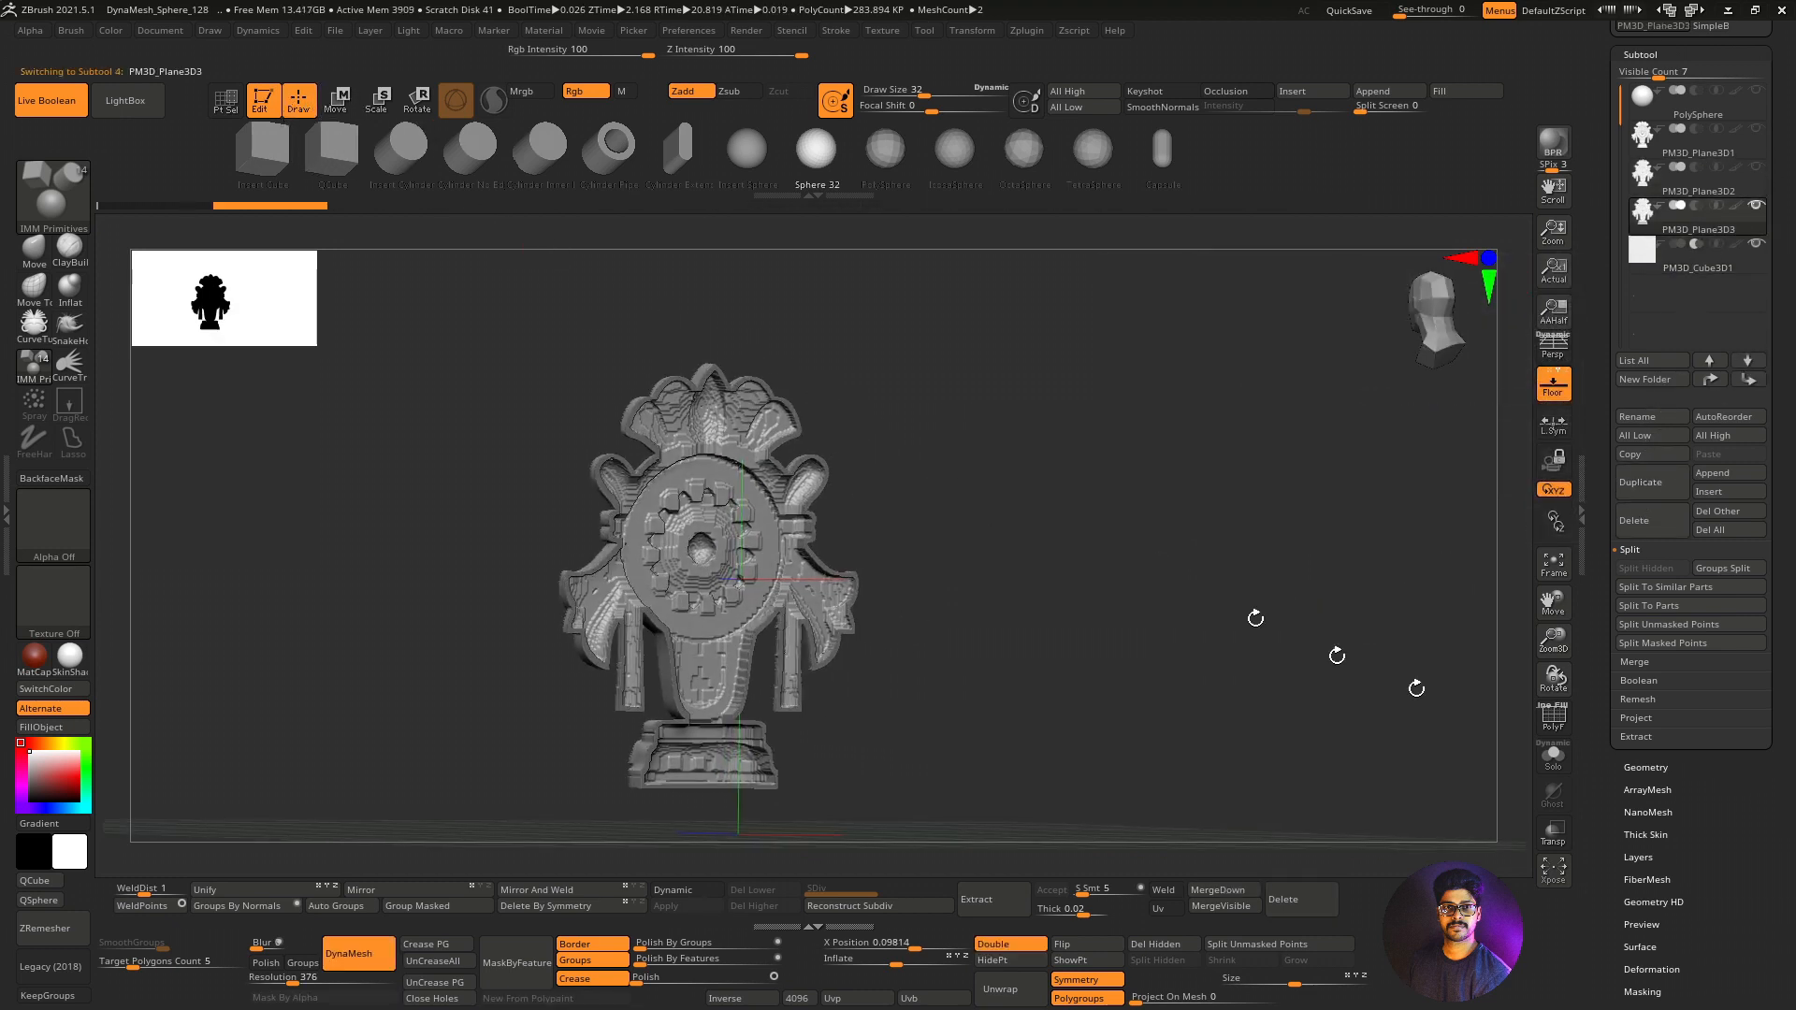
Solo the duplicate, isolate its inner shell and delete the hidden outer shell.
{"action": "left_click", "coordinate": [1554, 759]}
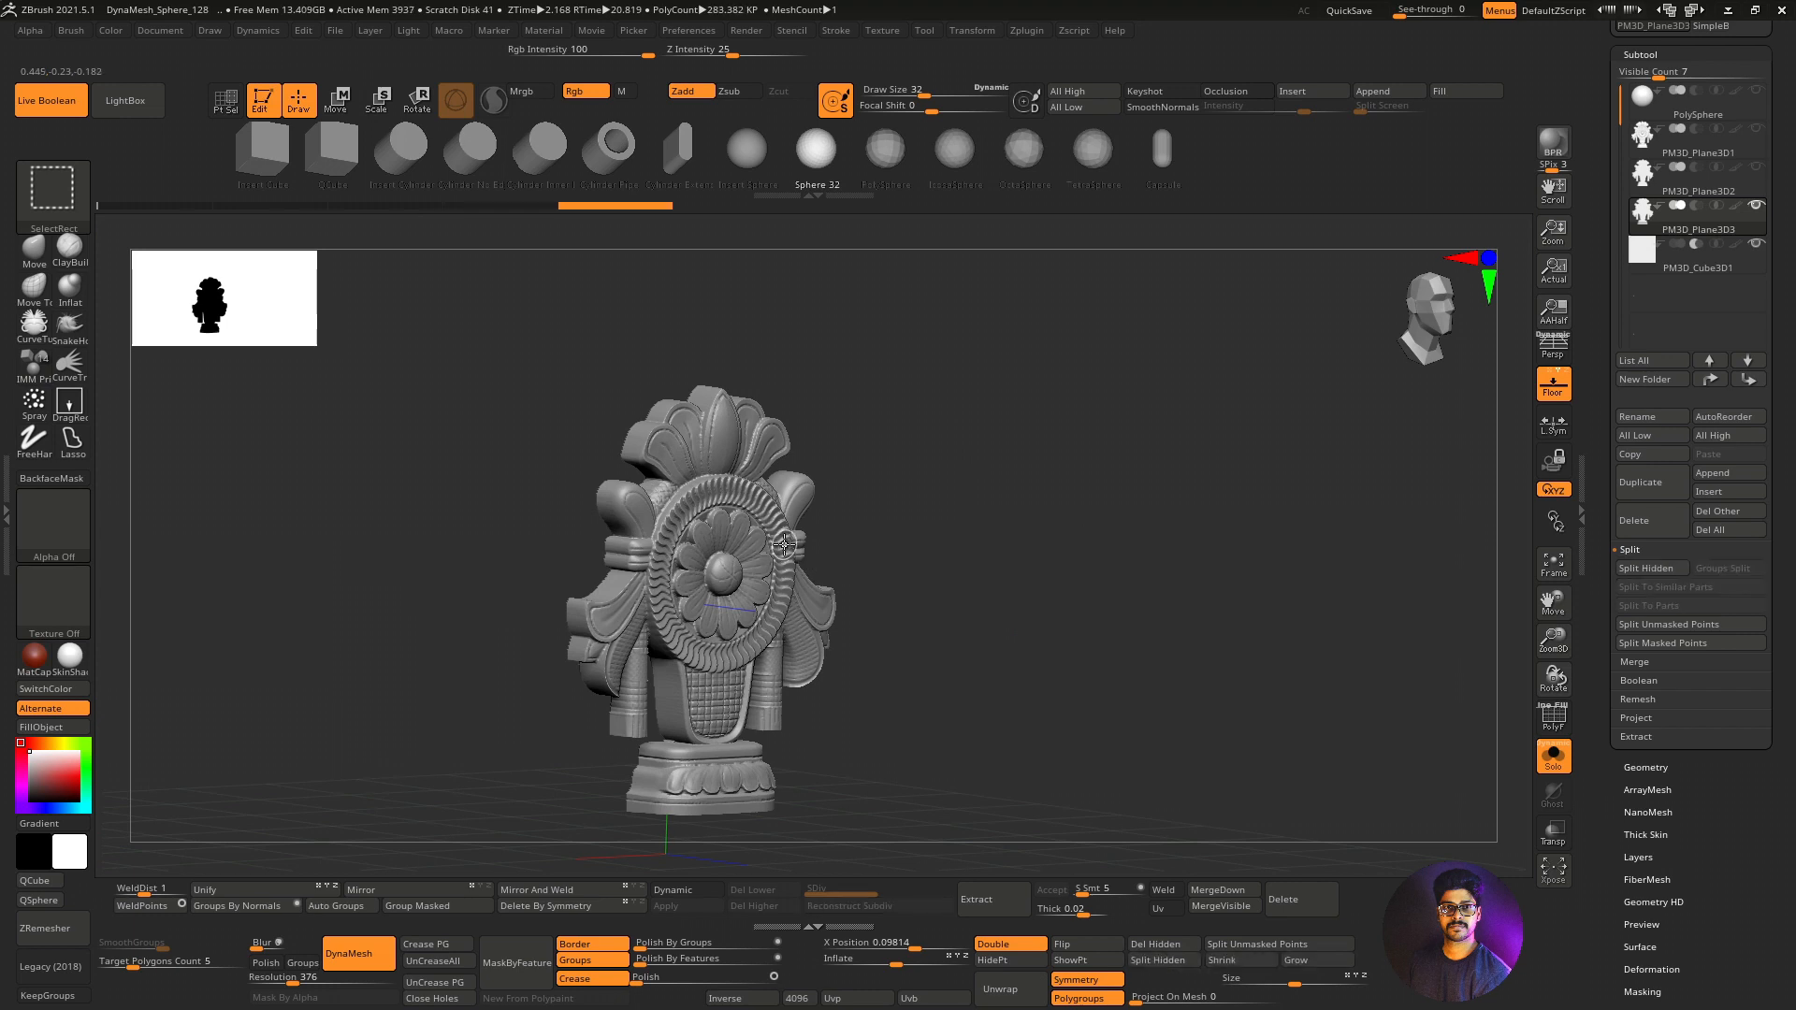
{"action": "left_click", "coordinate": [784, 544], "text": "ctrl+shift"}
{"action": "left_click_drag", "start_coordinate": [982, 621], "coordinate": [1042, 513], "text": "ctrl"}
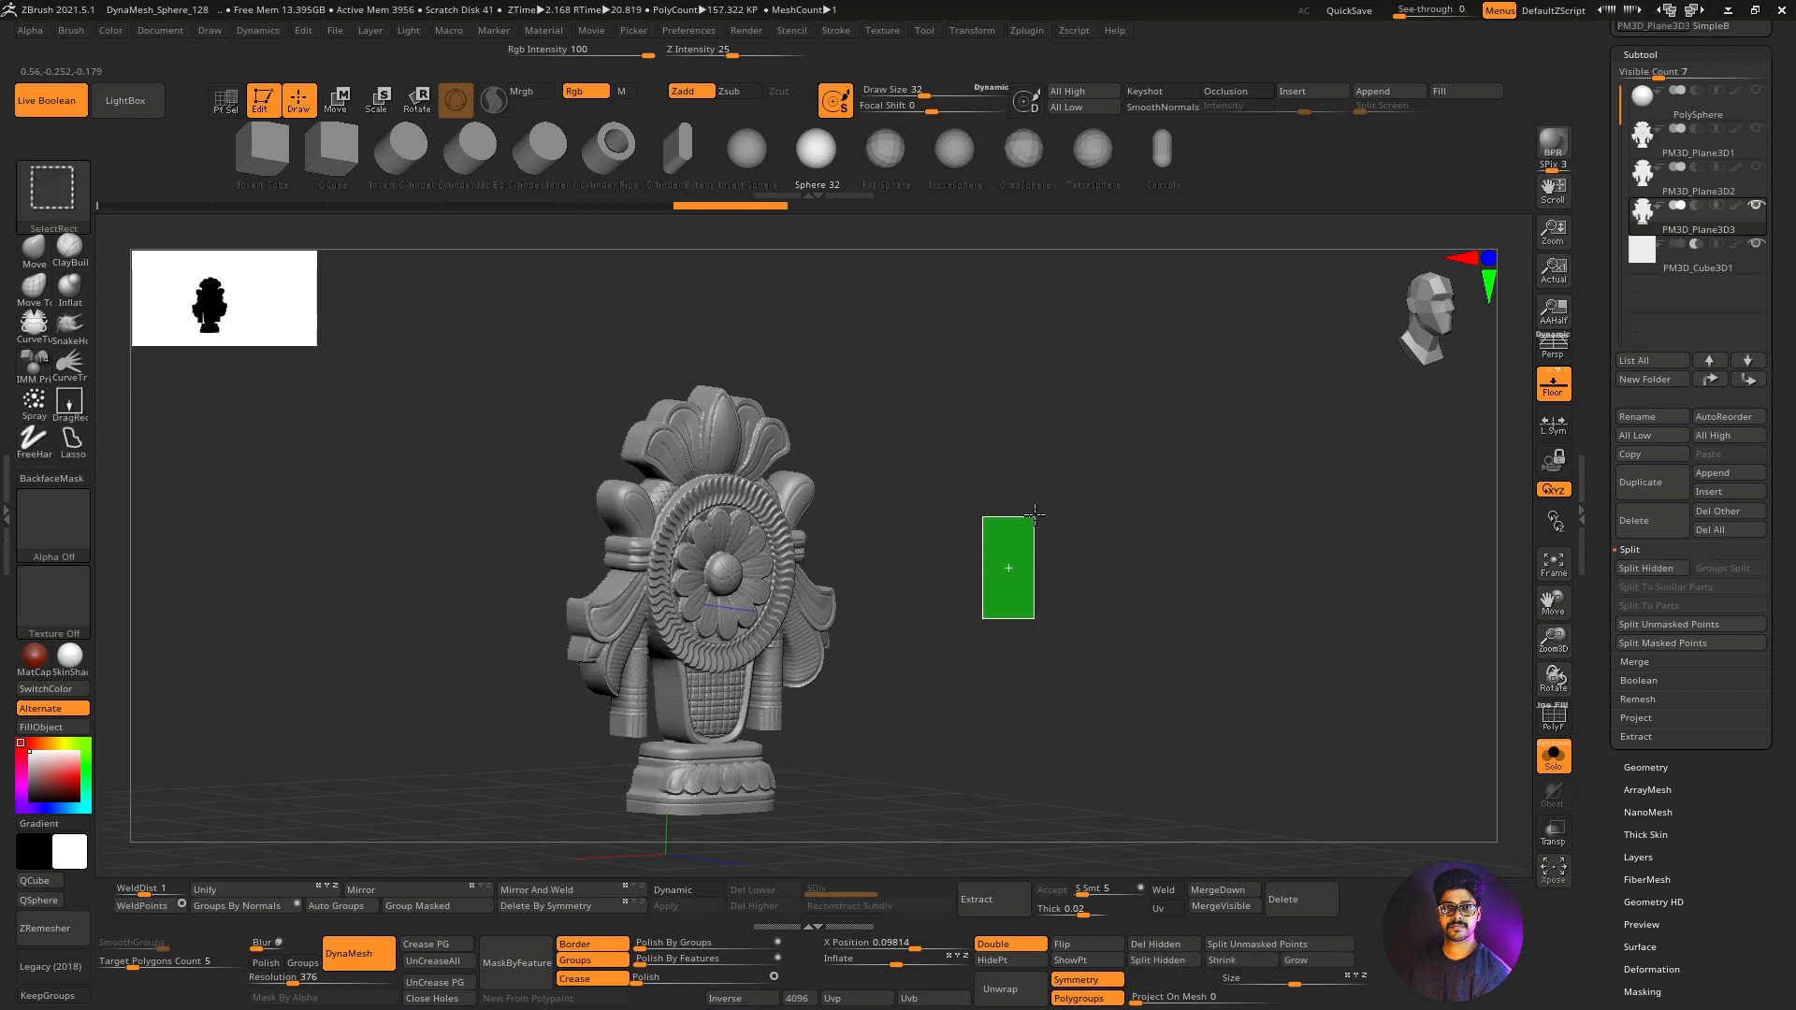
{"action": "left_click_drag", "start_coordinate": [1202, 613], "coordinate": [1118, 616]}
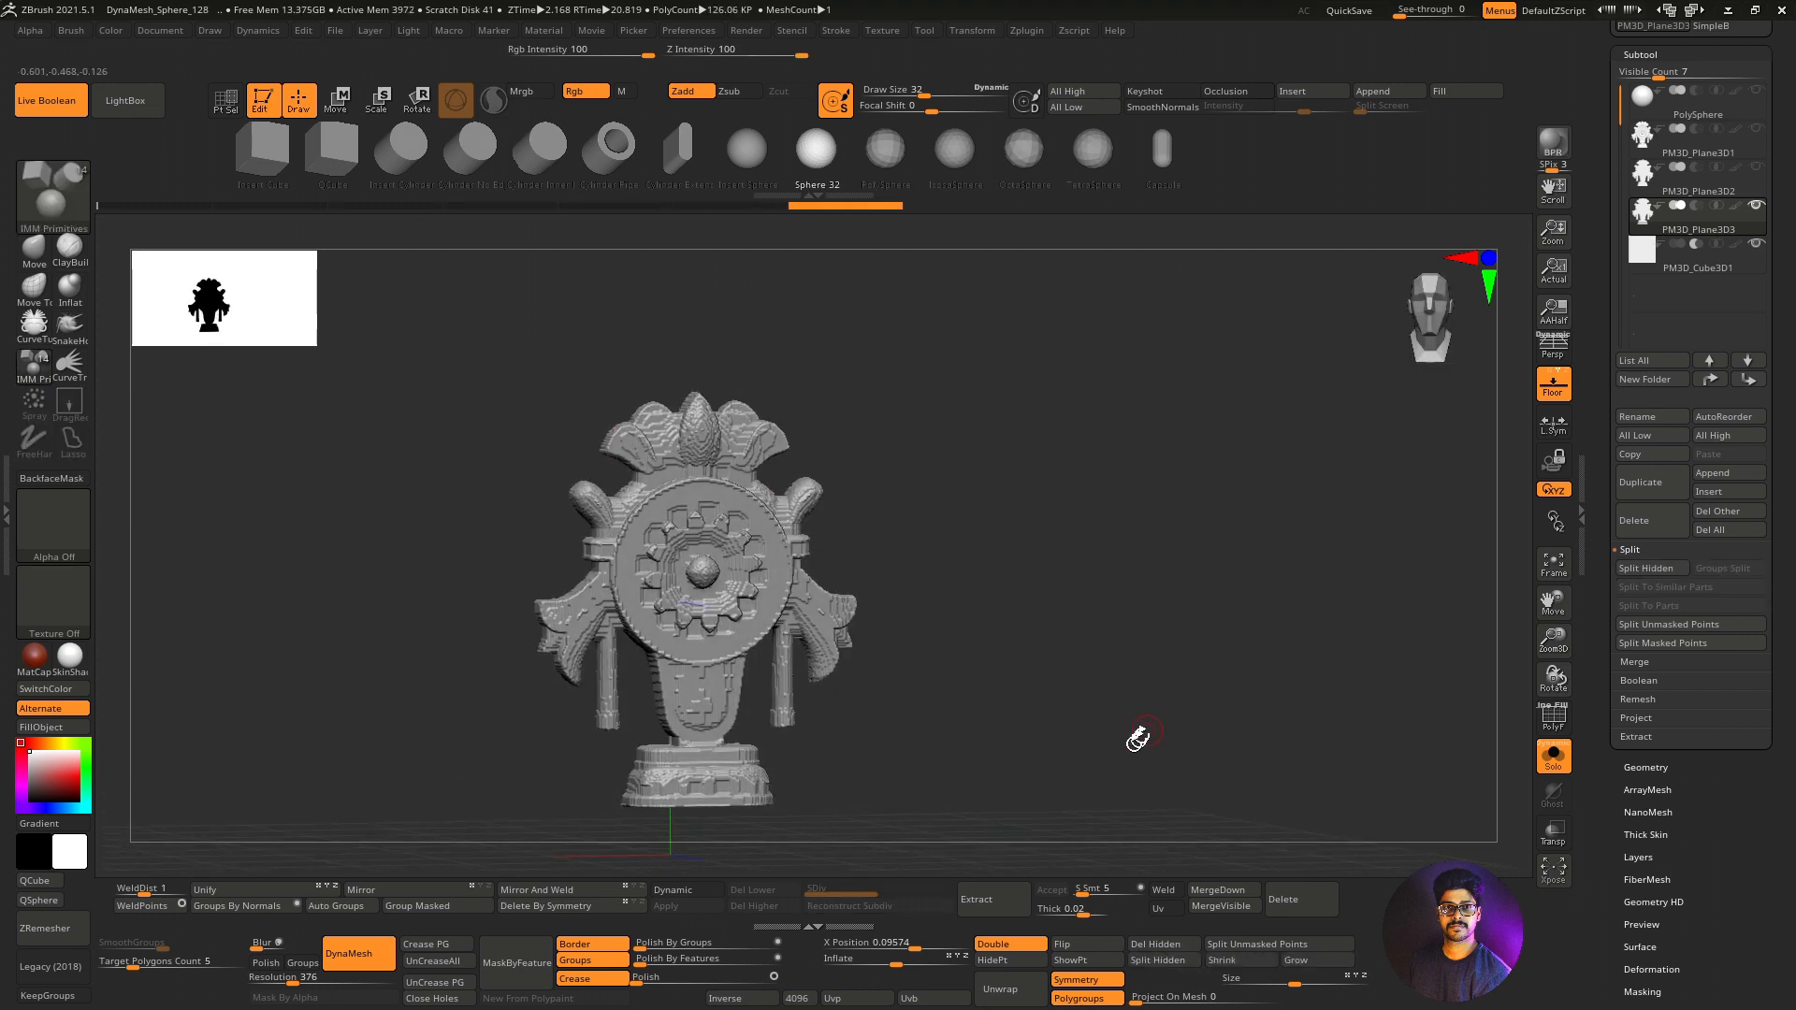
{"action": "left_click_drag", "start_coordinate": [1168, 790], "coordinate": [1035, 729]}
{"action": "left_click", "coordinate": [1162, 953]}
{"action": "left_click_drag", "start_coordinate": [1175, 814], "coordinate": [1218, 814], "text": "shift"}
Examine the inner shell's stepped surface from several angles, with and without the polyframe.
{"action": "left_click", "coordinate": [1556, 723]}
{"action": "left_click_drag", "start_coordinate": [1558, 648], "coordinate": [1558, 713]}
{"action": "left_click_drag", "start_coordinate": [1468, 773], "coordinate": [1488, 746]}
{"action": "left_click_drag", "start_coordinate": [1553, 645], "coordinate": [1553, 612]}
{"action": "left_click_drag", "start_coordinate": [1552, 605], "coordinate": [1604, 552]}
{"action": "left_click", "coordinate": [1554, 719]}
{"action": "left_click_drag", "start_coordinate": [1557, 638], "coordinate": [1606, 681]}
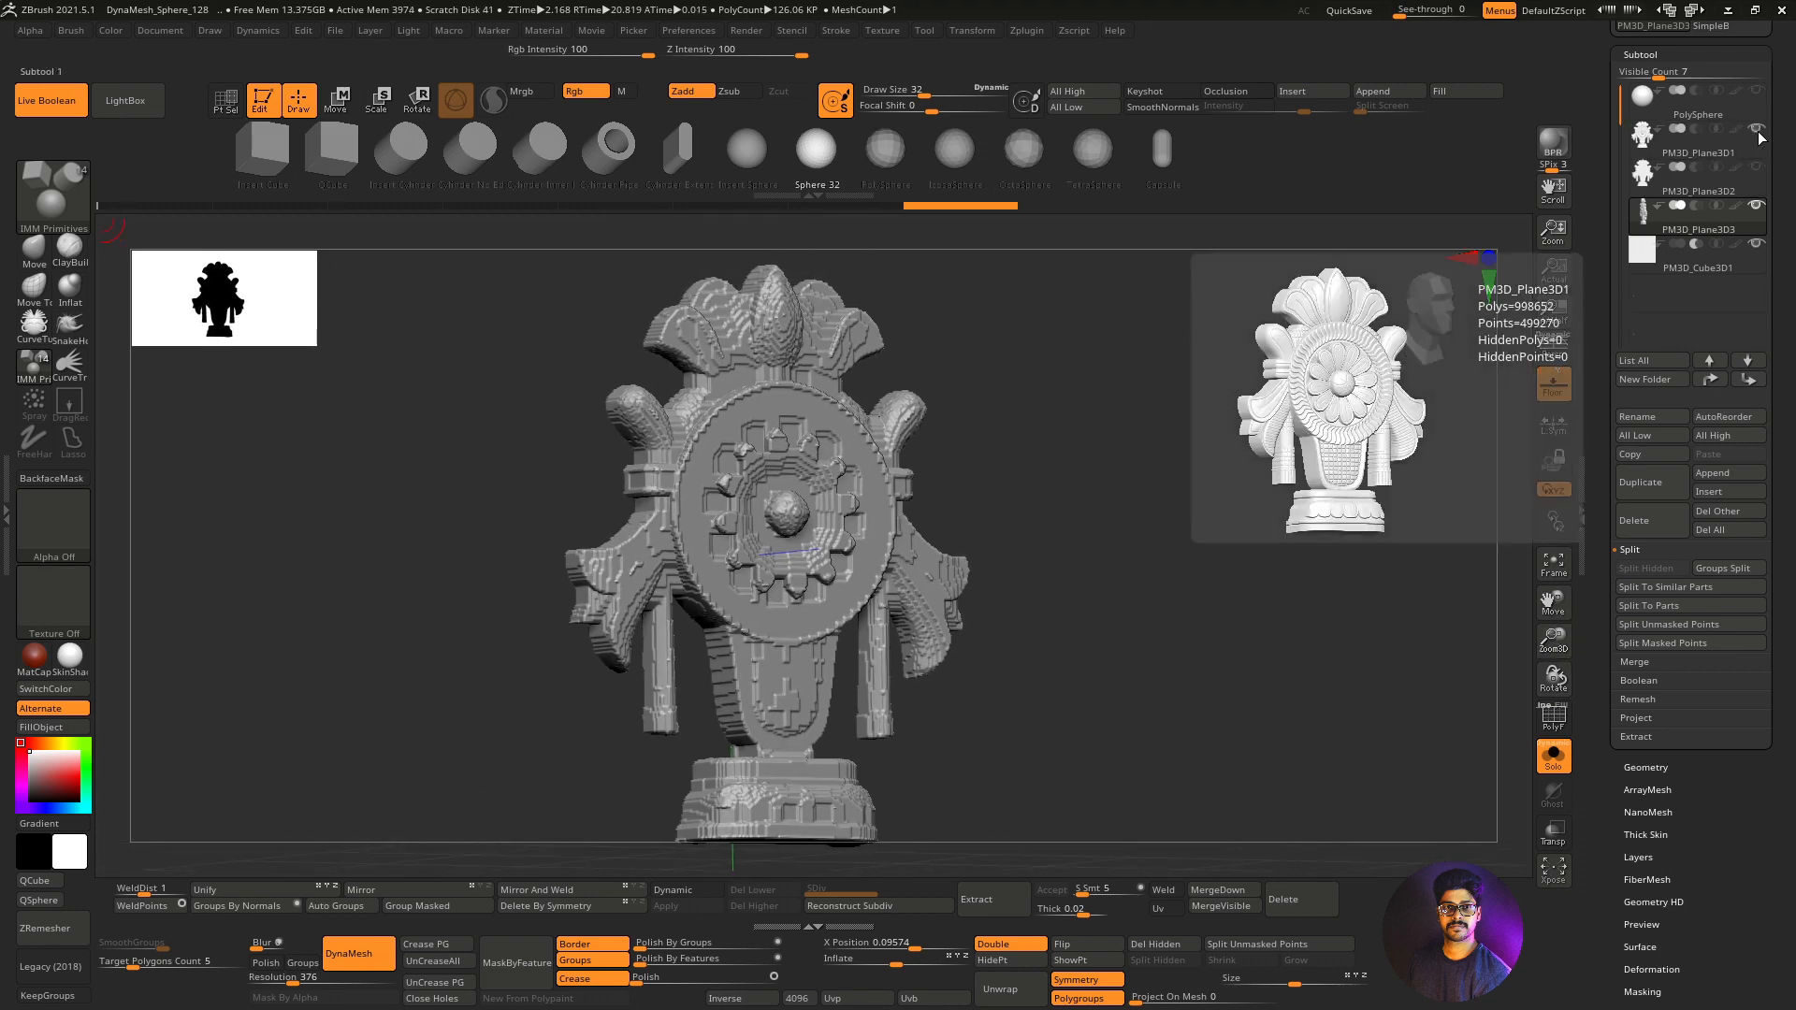
{"action": "left_click", "coordinate": [1555, 721]}
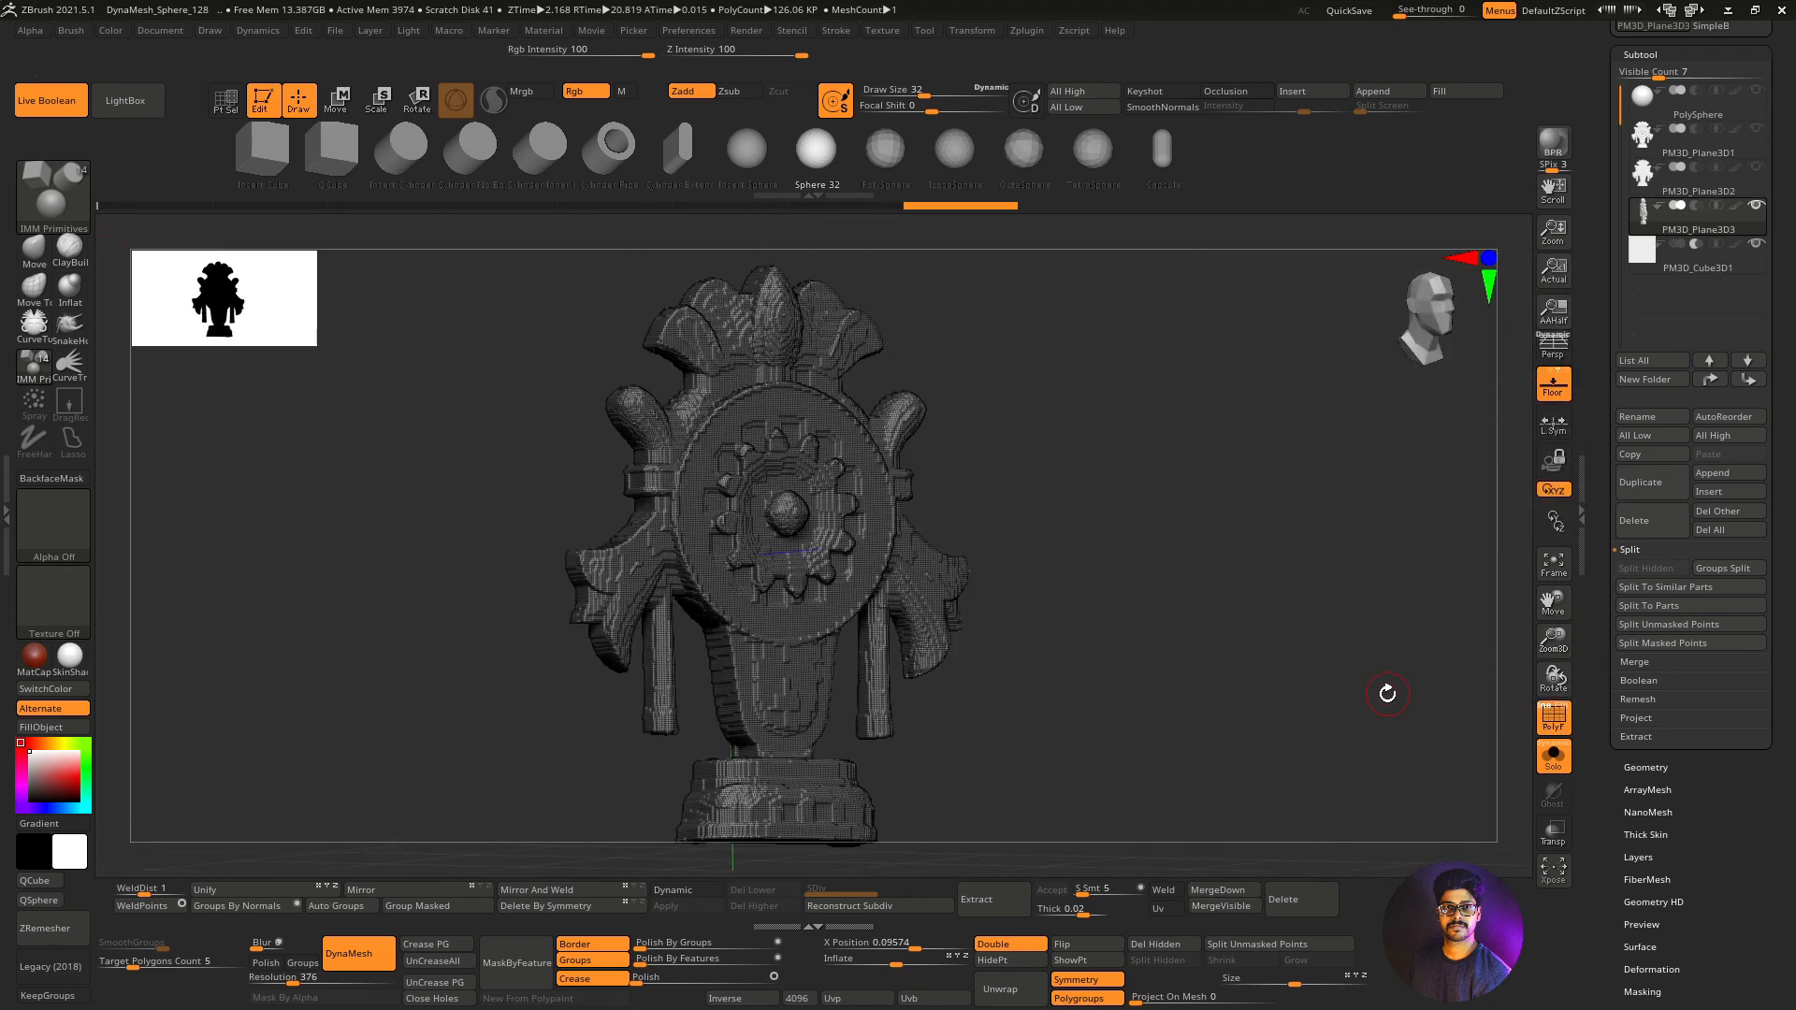
{"action": "left_click_drag", "start_coordinate": [1382, 694], "coordinate": [1507, 740]}
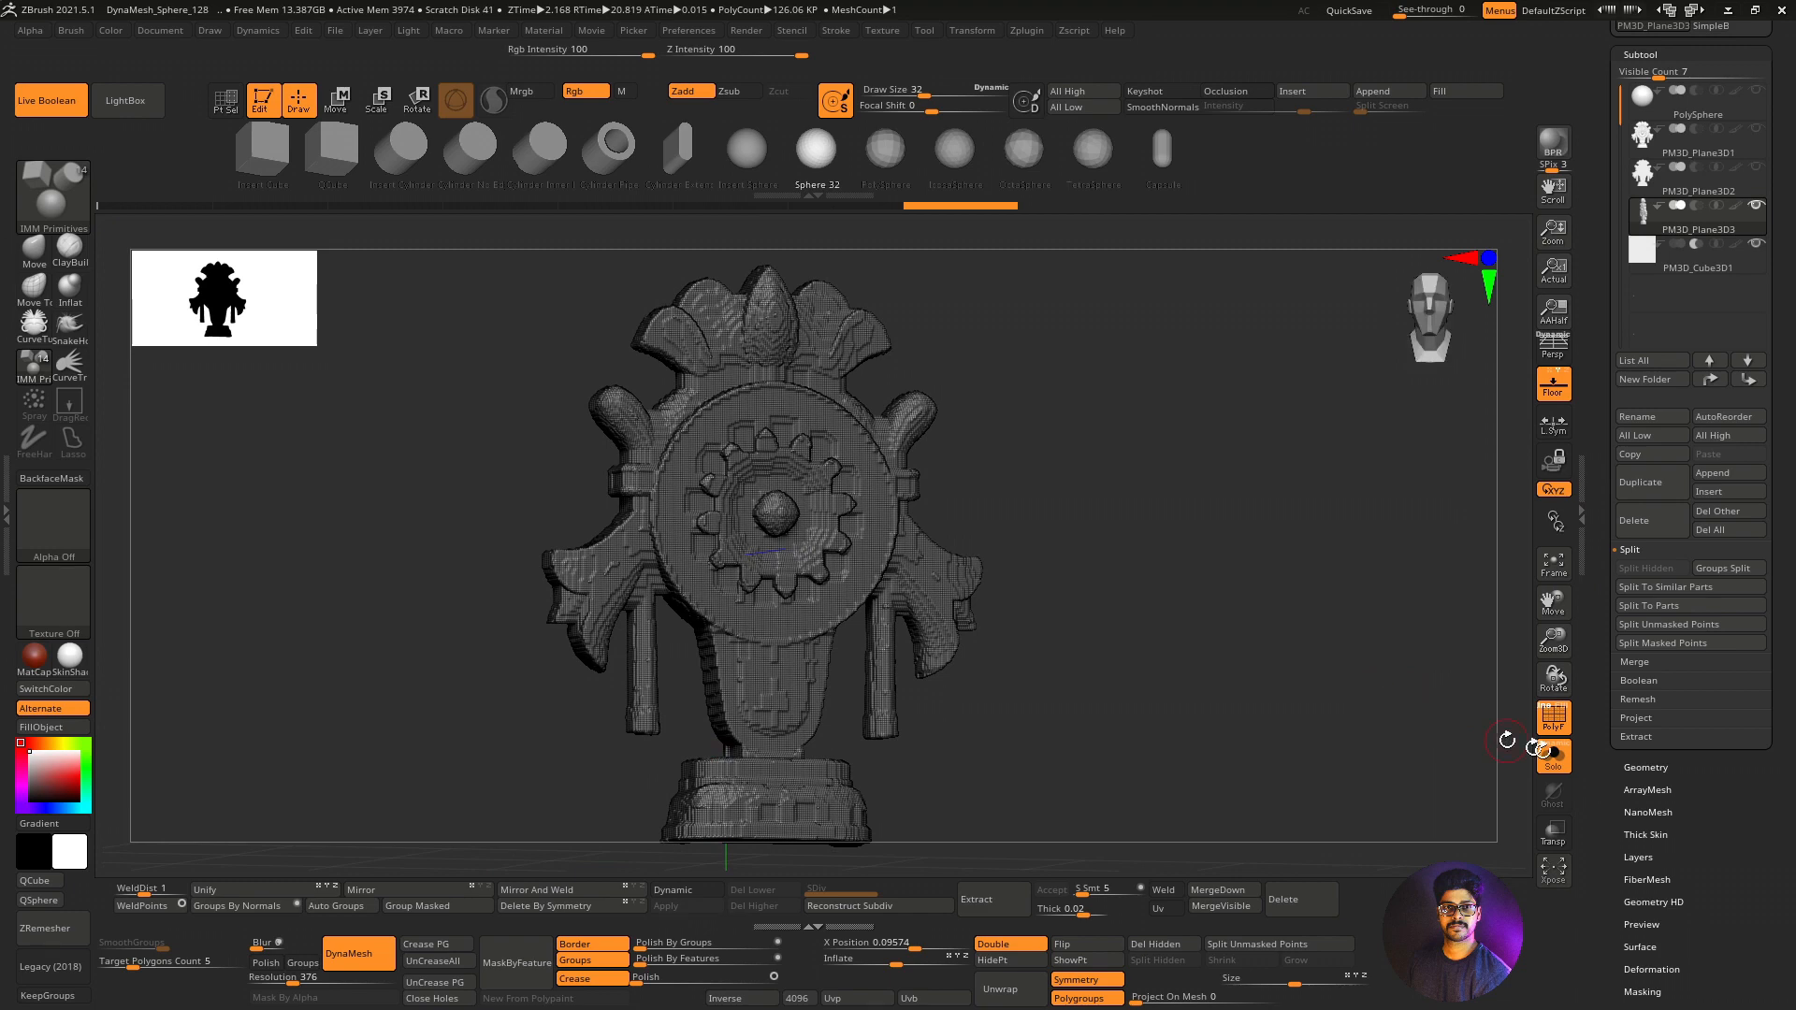
Polish the inner shell's stepped surface with the Polish deformation and decimate it with the 35 k Decimation Master preset.
{"action": "left_click", "coordinate": [1656, 970]}
{"action": "left_click_drag", "start_coordinate": [1635, 339], "coordinate": [1637, 339]}
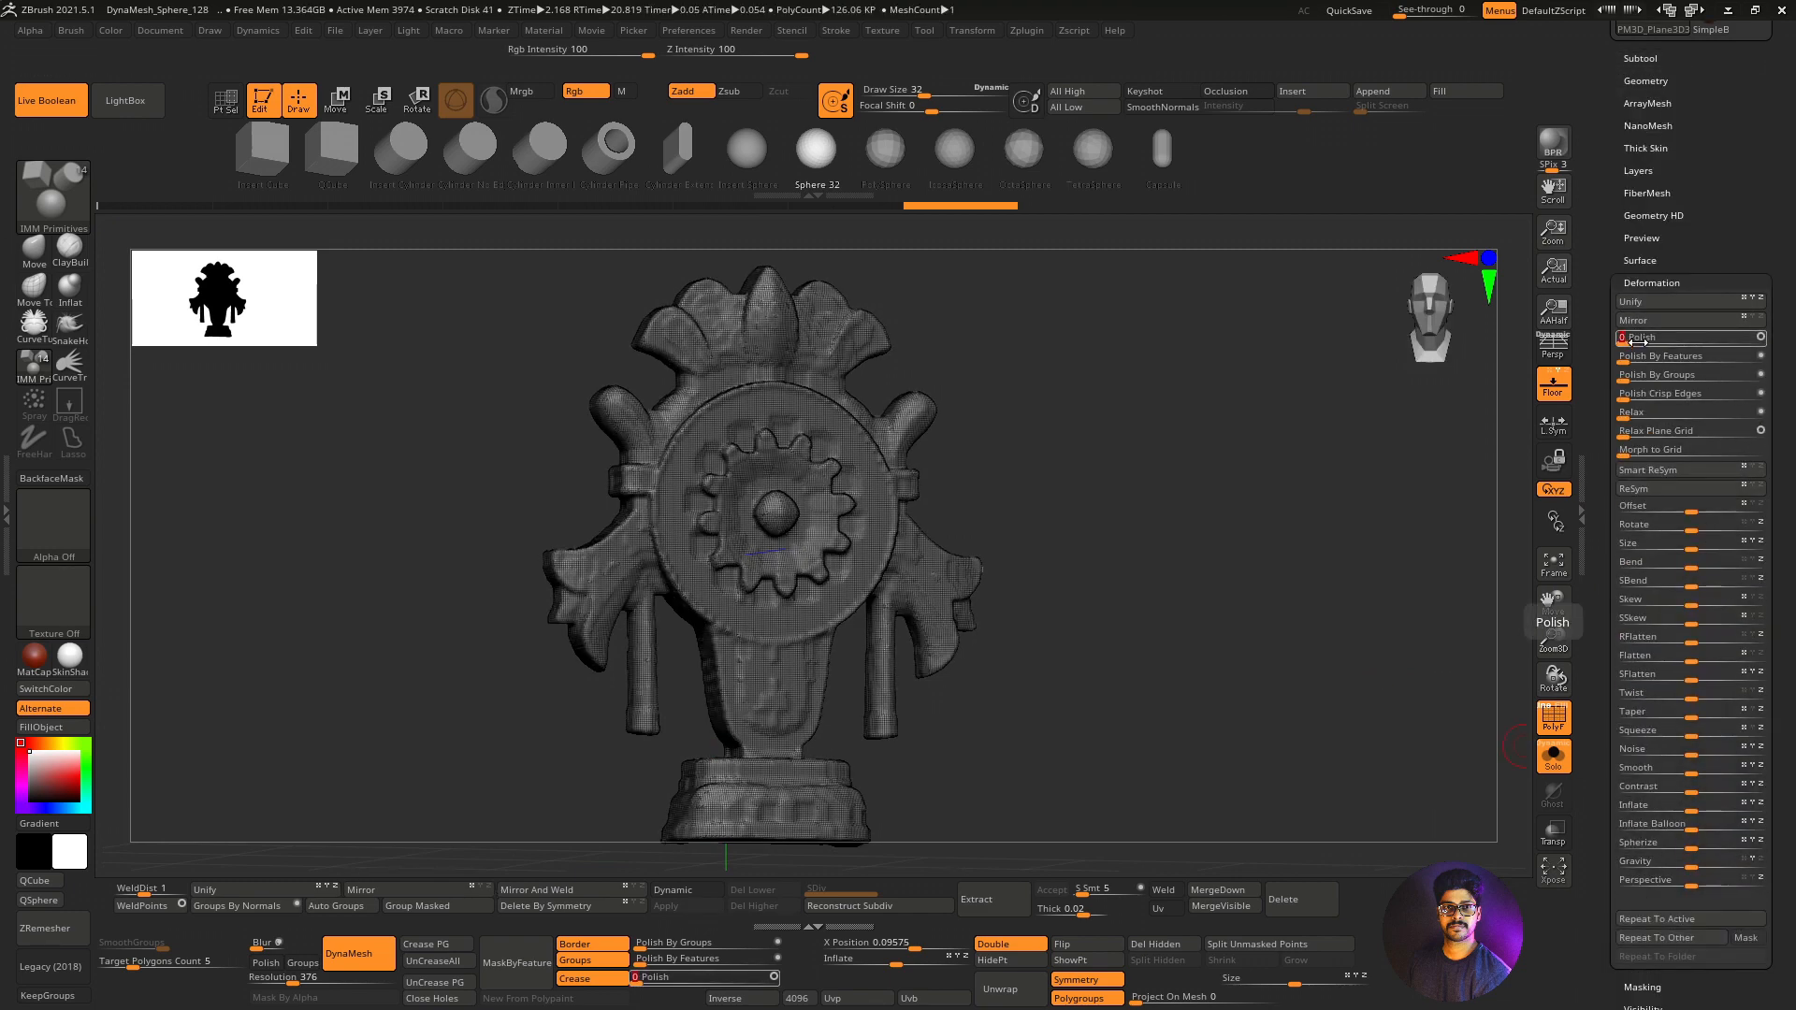
{"action": "left_click_drag", "start_coordinate": [1166, 368], "coordinate": [1233, 367]}
{"action": "left_click", "coordinate": [1028, 30]}
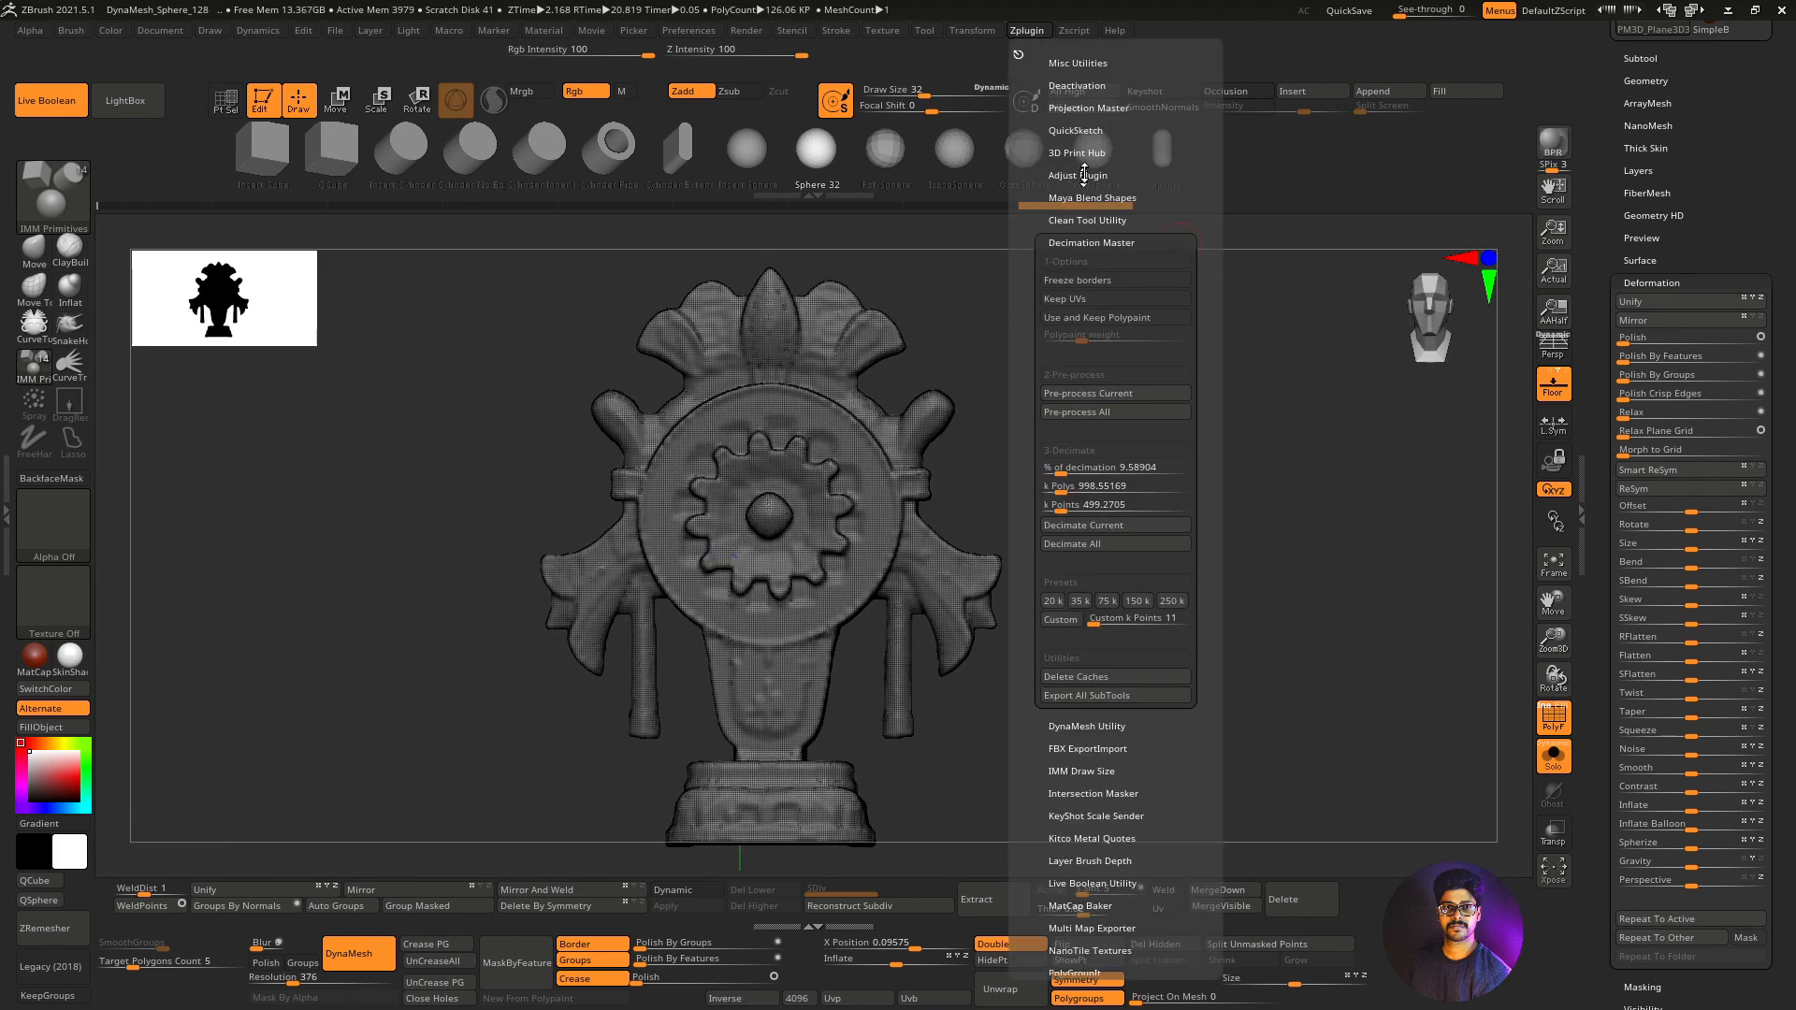
{"action": "left_click", "coordinate": [1082, 601]}
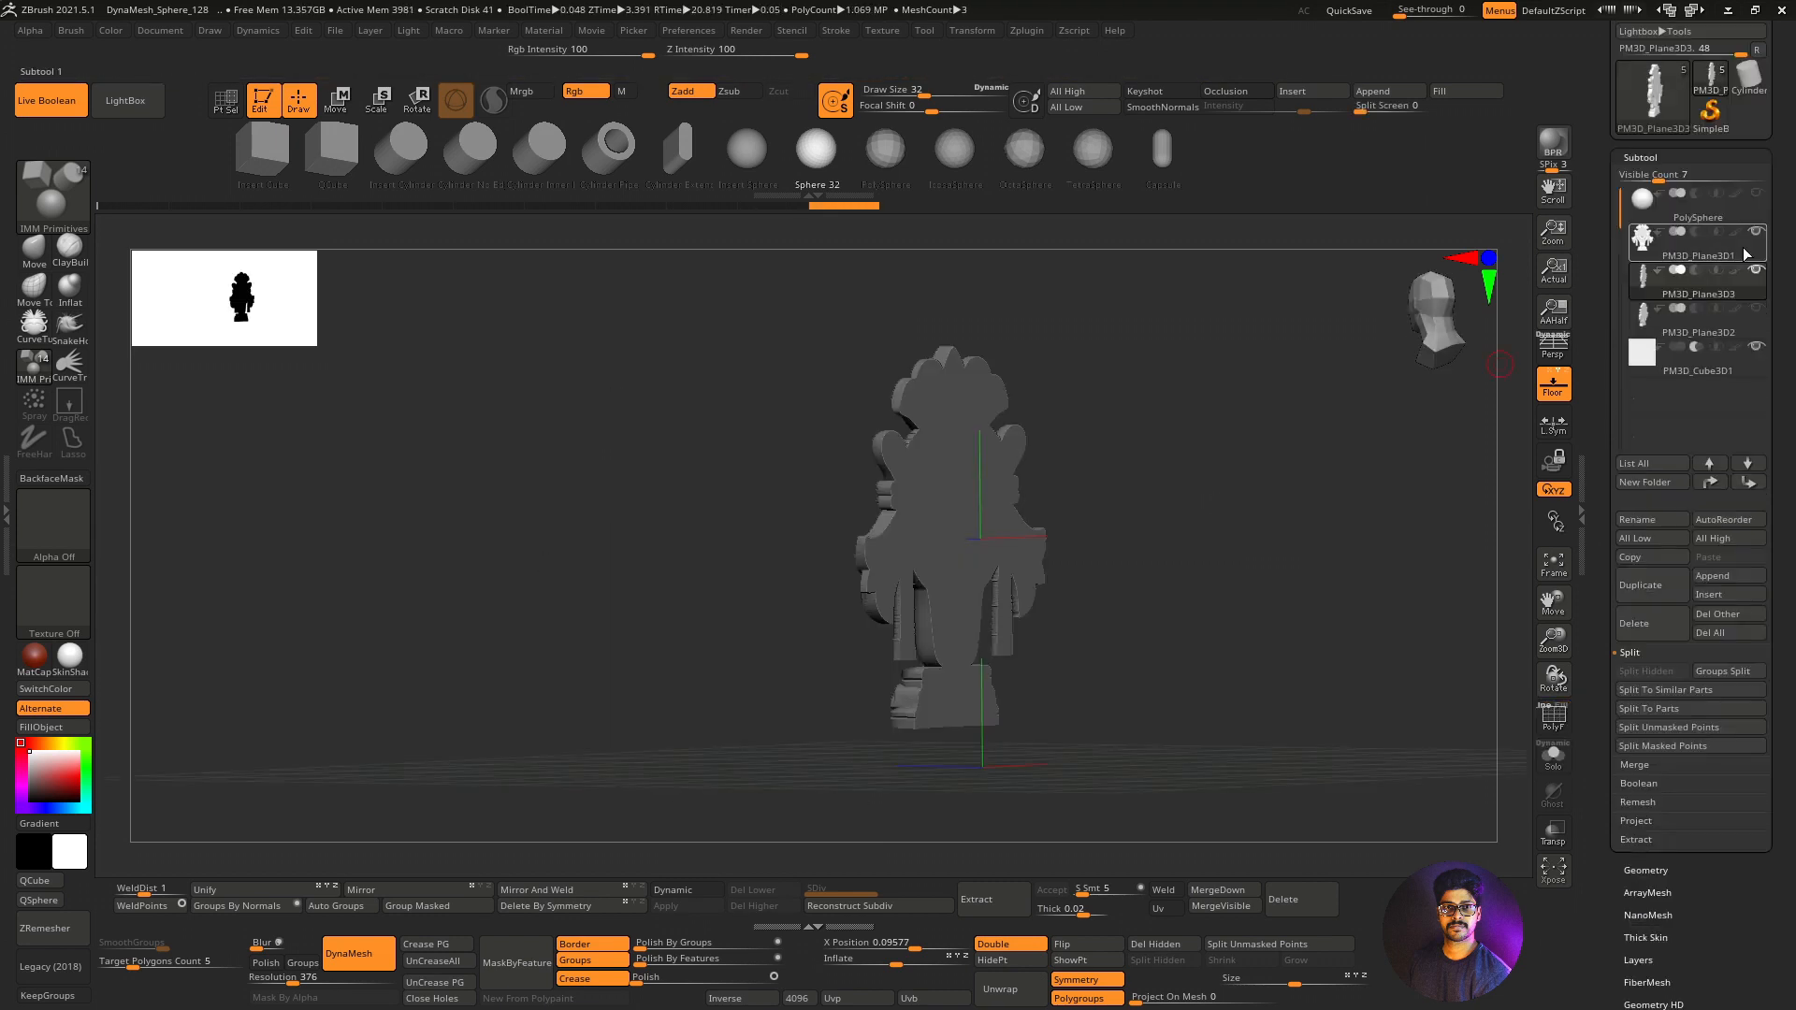
Merge the solid ornament PM3D_Plane3D1 down with the polished inner shell PM3D_Plane3D3.
{"action": "left_click", "coordinate": [1744, 254]}
{"action": "mouse_move", "coordinate": [1667, 295]}
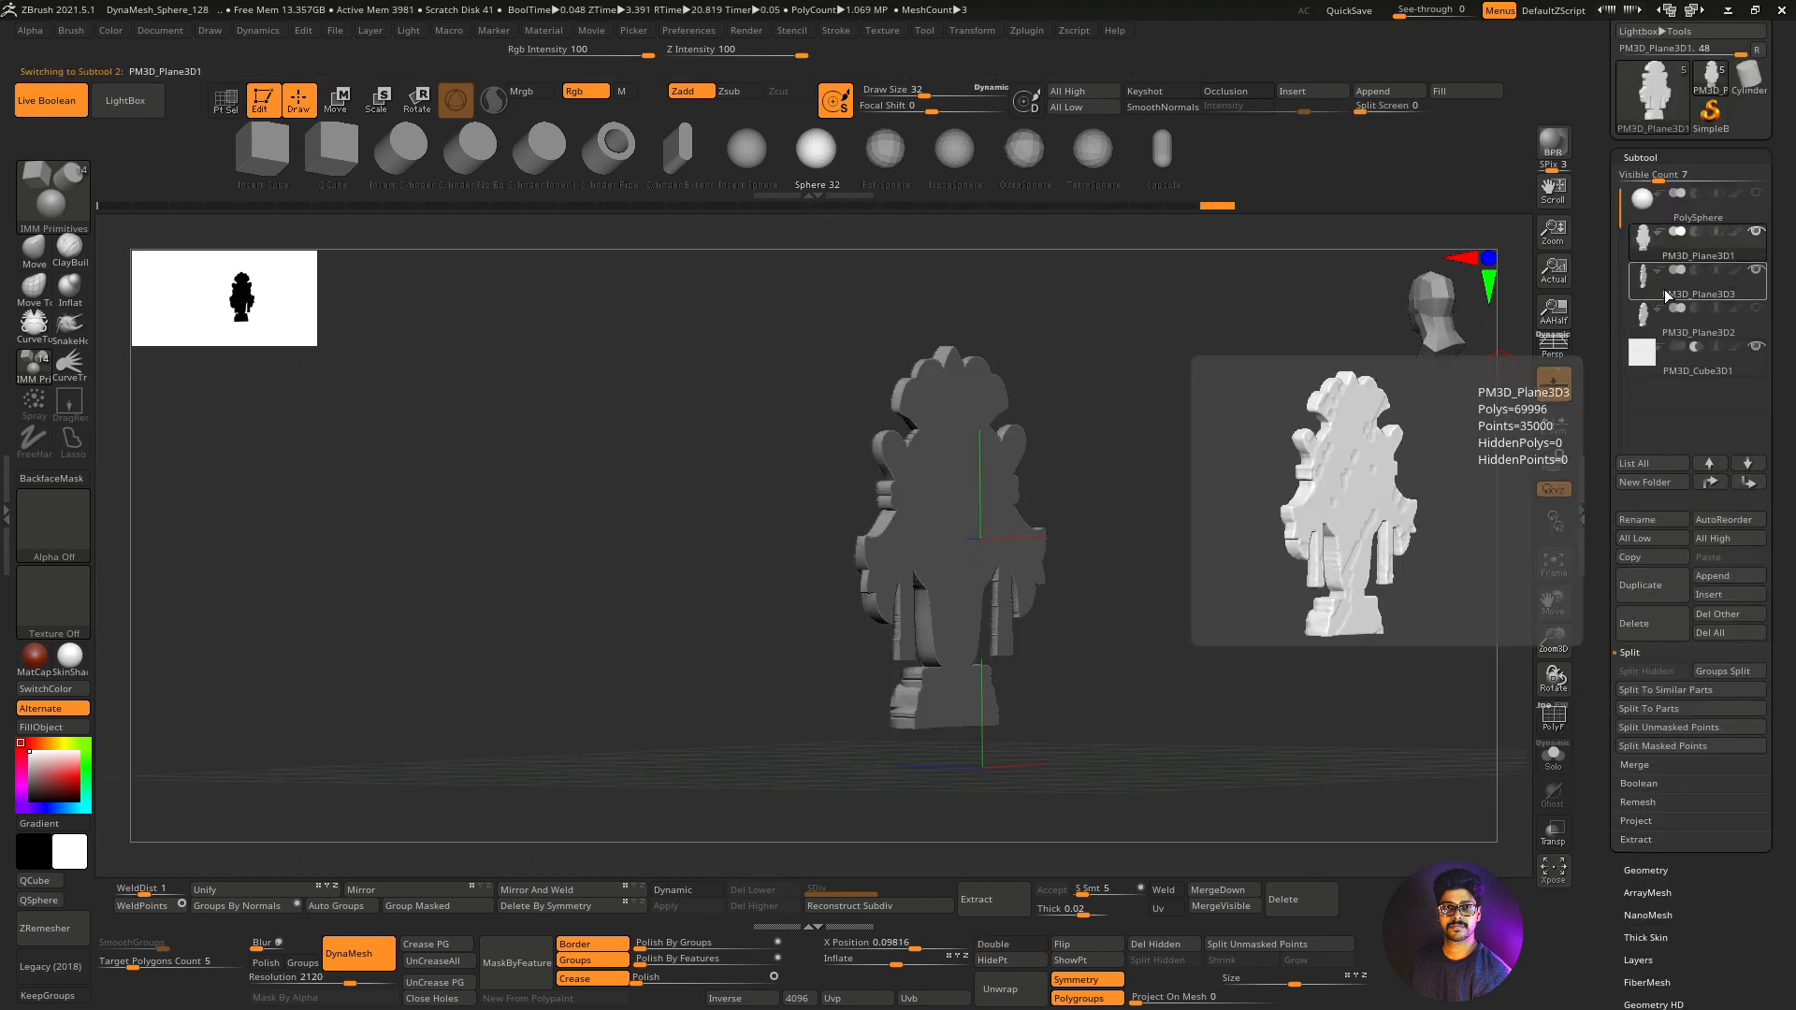
{"action": "left_click", "coordinate": [1634, 765]}
{"action": "left_click", "coordinate": [1647, 692]}
{"action": "left_click", "coordinate": [1475, 732]}
{"action": "left_click_drag", "start_coordinate": [1283, 579], "coordinate": [1293, 631]}
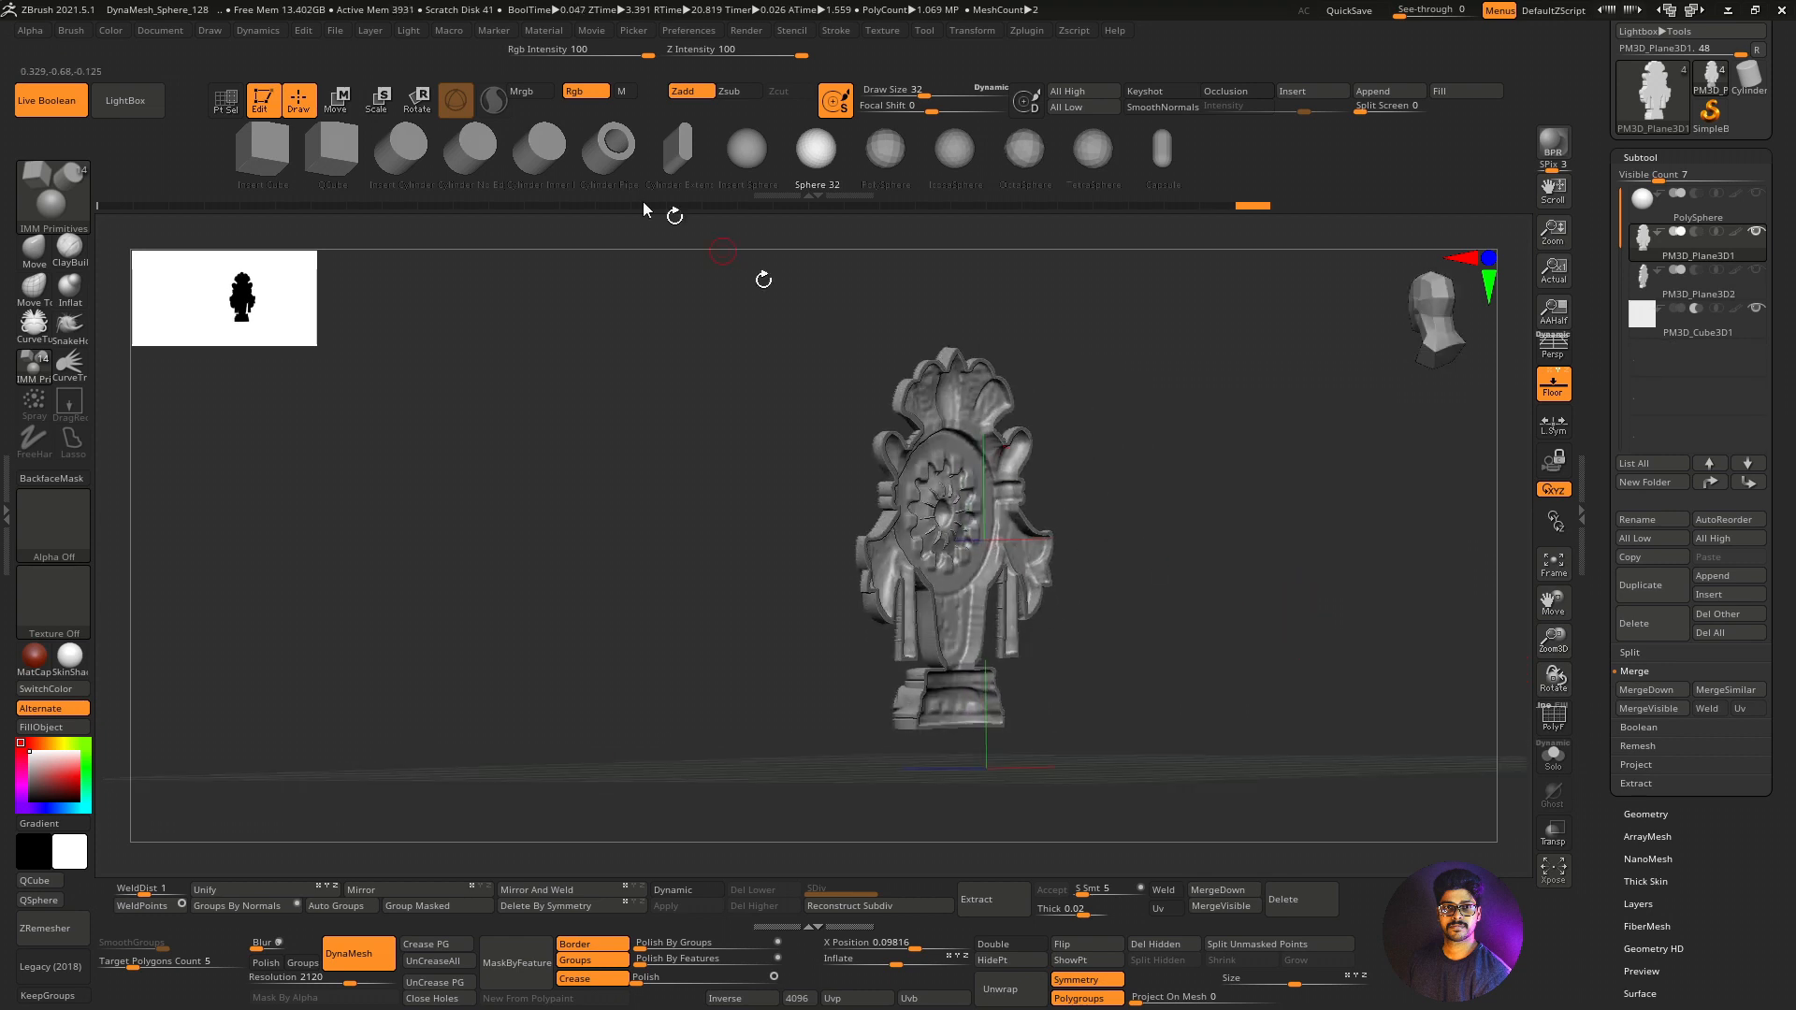
Examine the merged ornament's hollow back, and check the subtracting cube's placement with the transform gizmo and polyframe.
{"action": "left_click", "coordinate": [335, 101]}
{"action": "left_click_drag", "start_coordinate": [1275, 446], "coordinate": [1441, 660]}
{"action": "left_click_drag", "start_coordinate": [1539, 627], "coordinate": [1735, 391]}
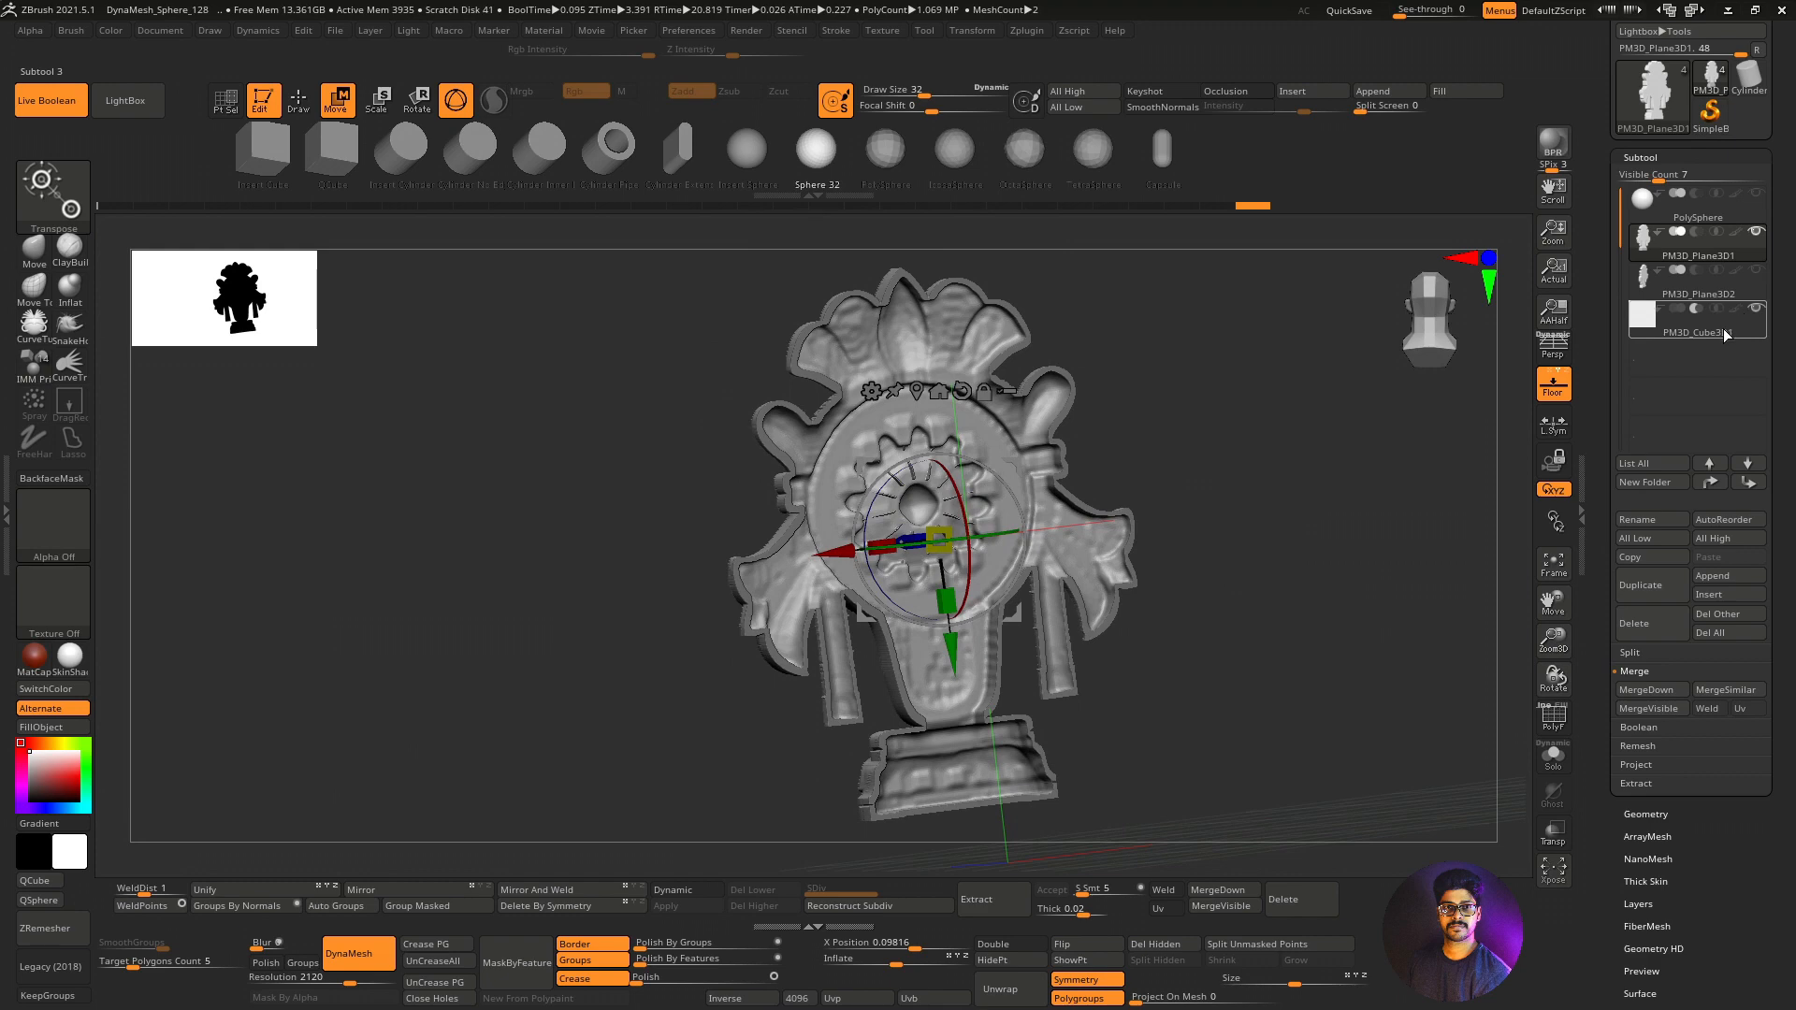
{"action": "left_click", "coordinate": [1726, 334]}
{"action": "left_click_drag", "start_coordinate": [1469, 473], "coordinate": [1000, 523]}
{"action": "left_click_drag", "start_coordinate": [1275, 518], "coordinate": [1267, 497], "text": "shift"}
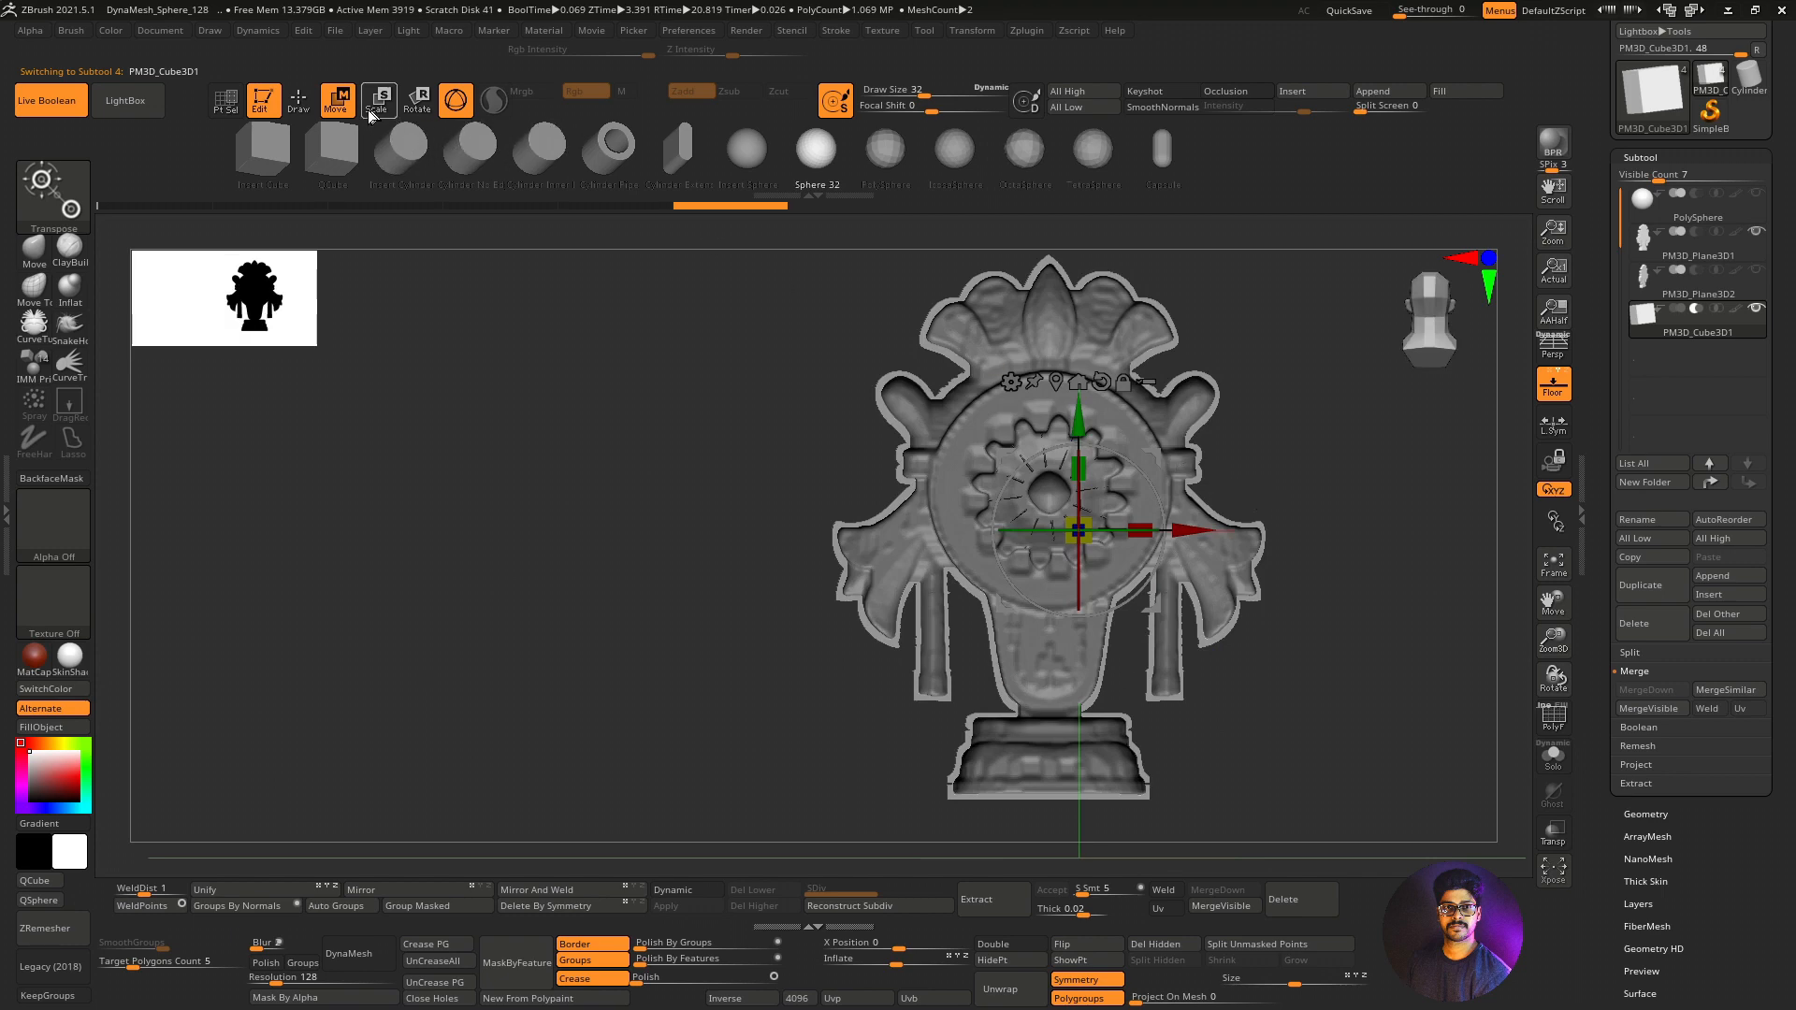
{"action": "left_click", "coordinate": [314, 107]}
{"action": "left_click", "coordinate": [1560, 725]}
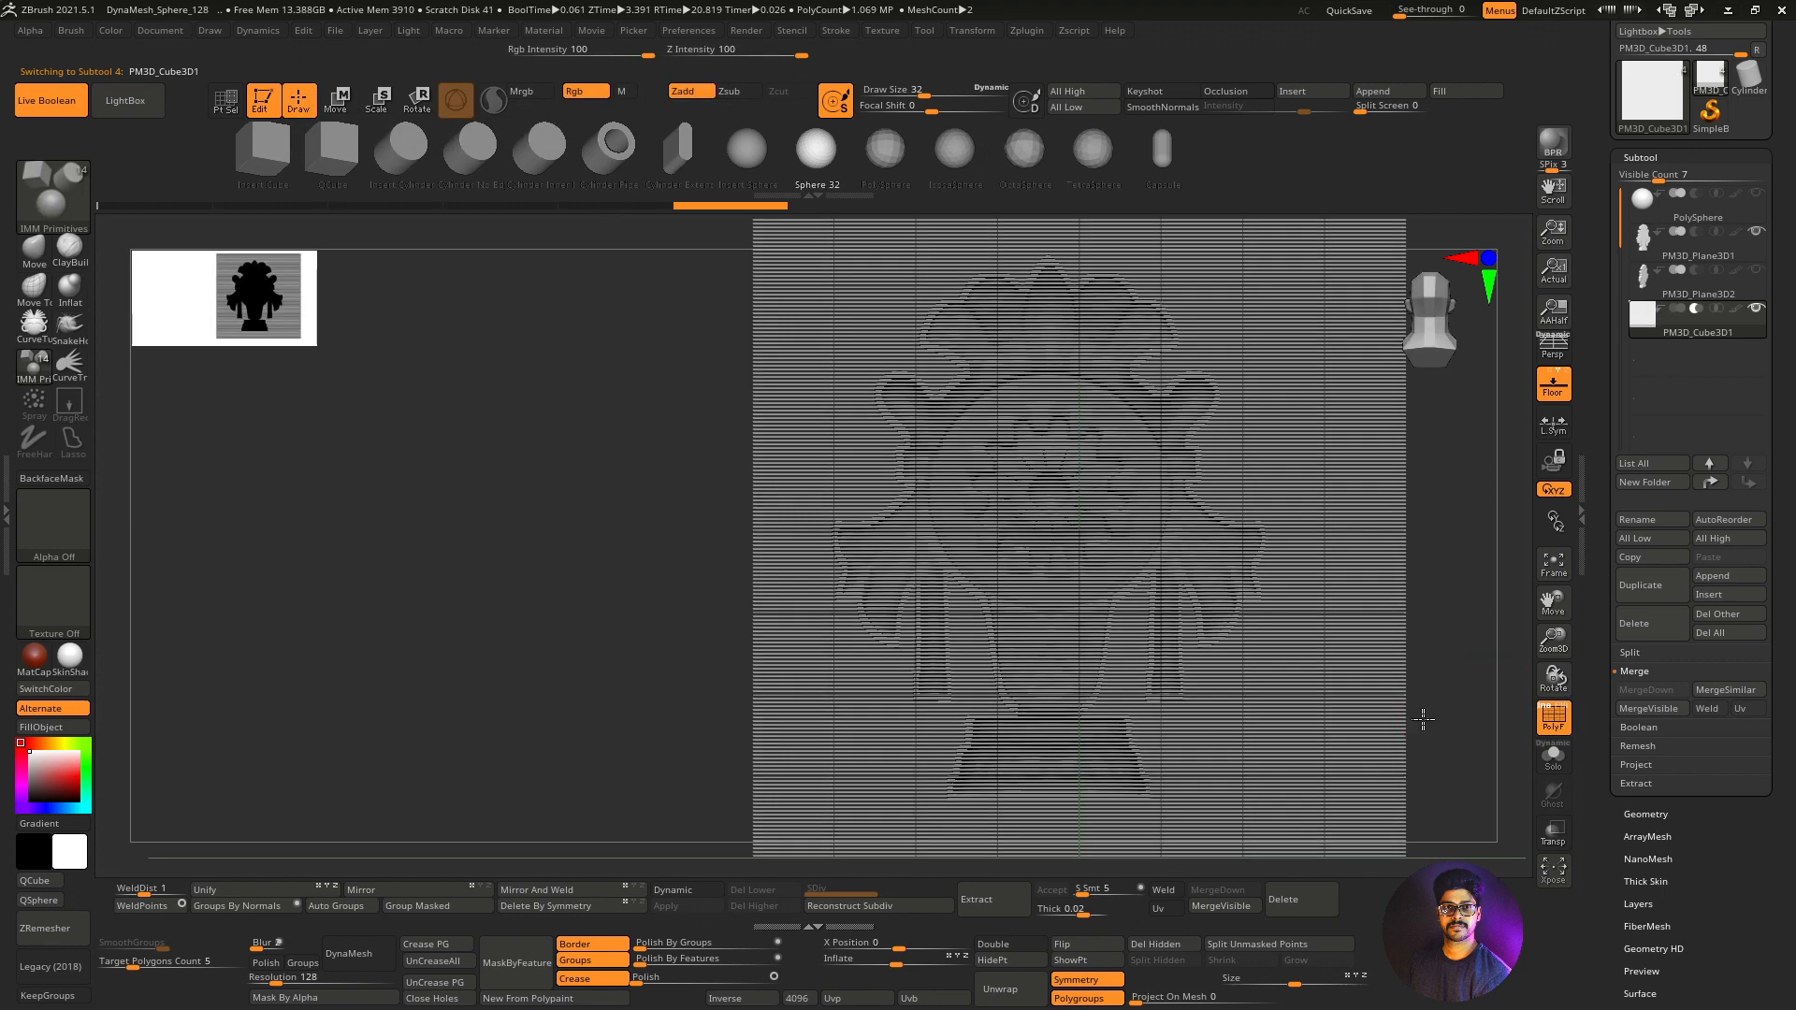
{"action": "left_click", "coordinate": [1560, 726]}
{"action": "left_click_drag", "start_coordinate": [1554, 675], "coordinate": [1402, 672]}
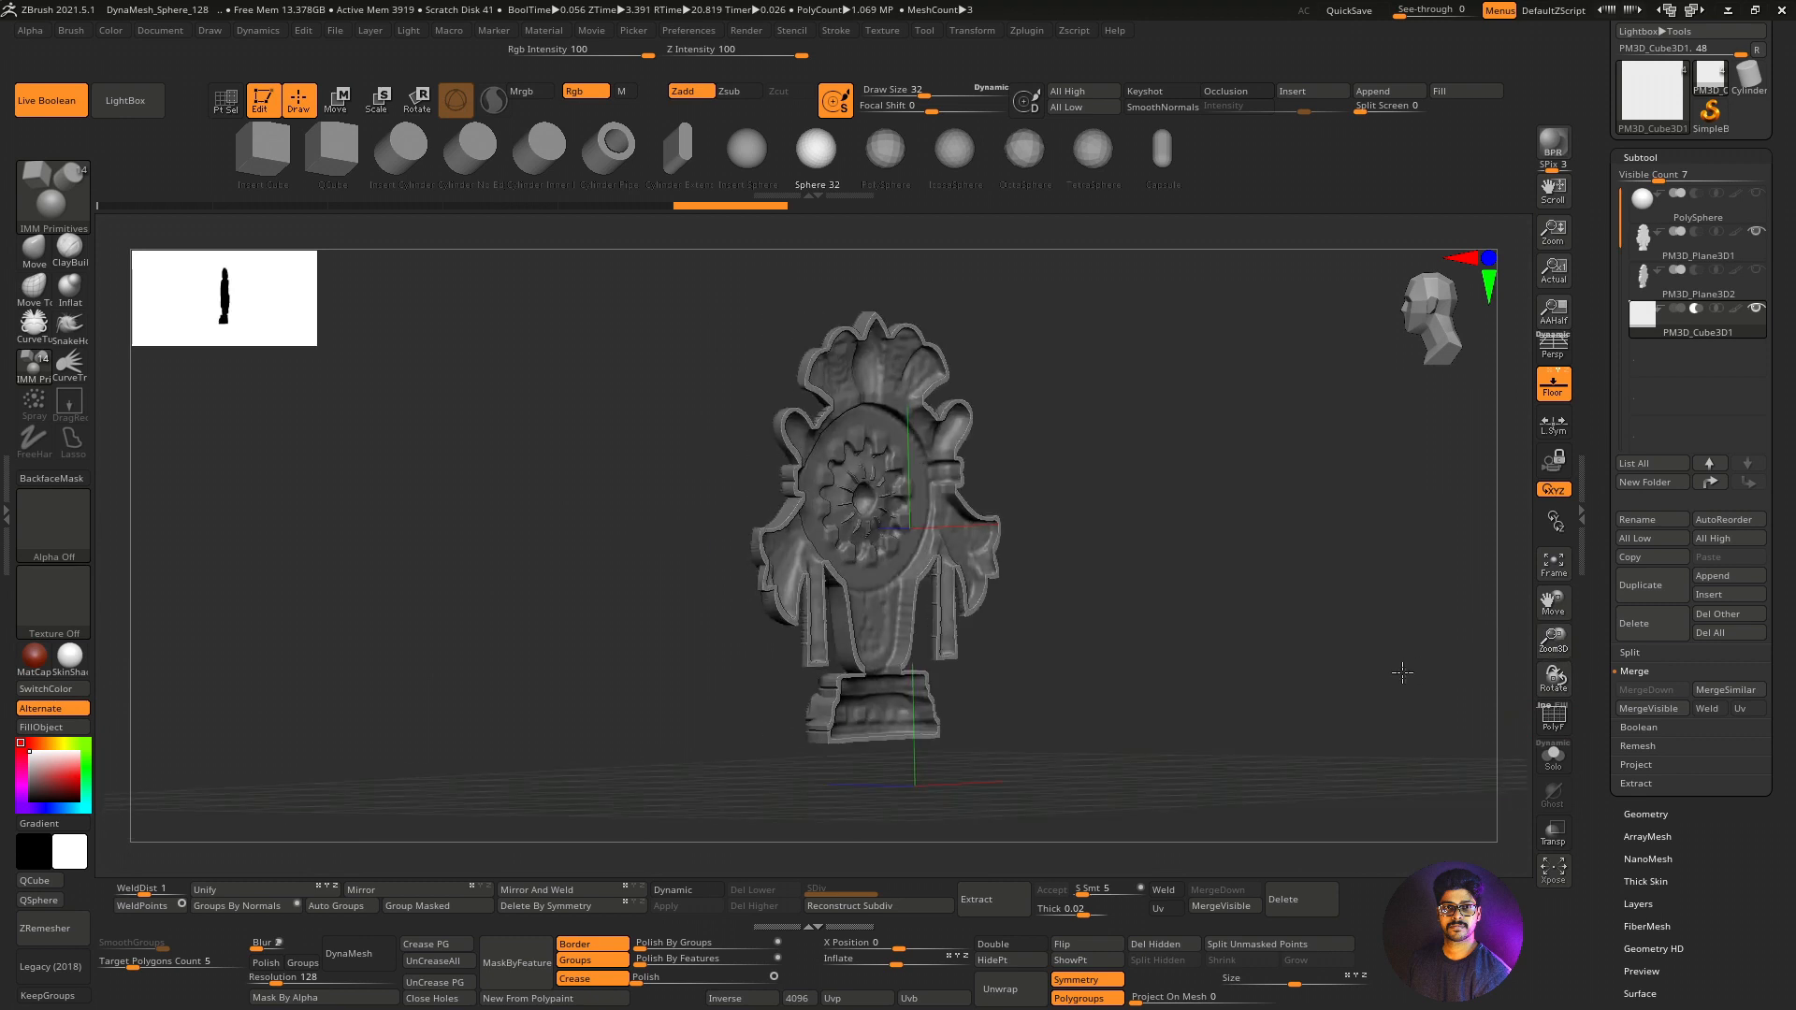
Create a subtool folder named sdsdsd for the merged ornament and move the subtracting cube into it.
{"action": "left_click", "coordinate": [1643, 729]}
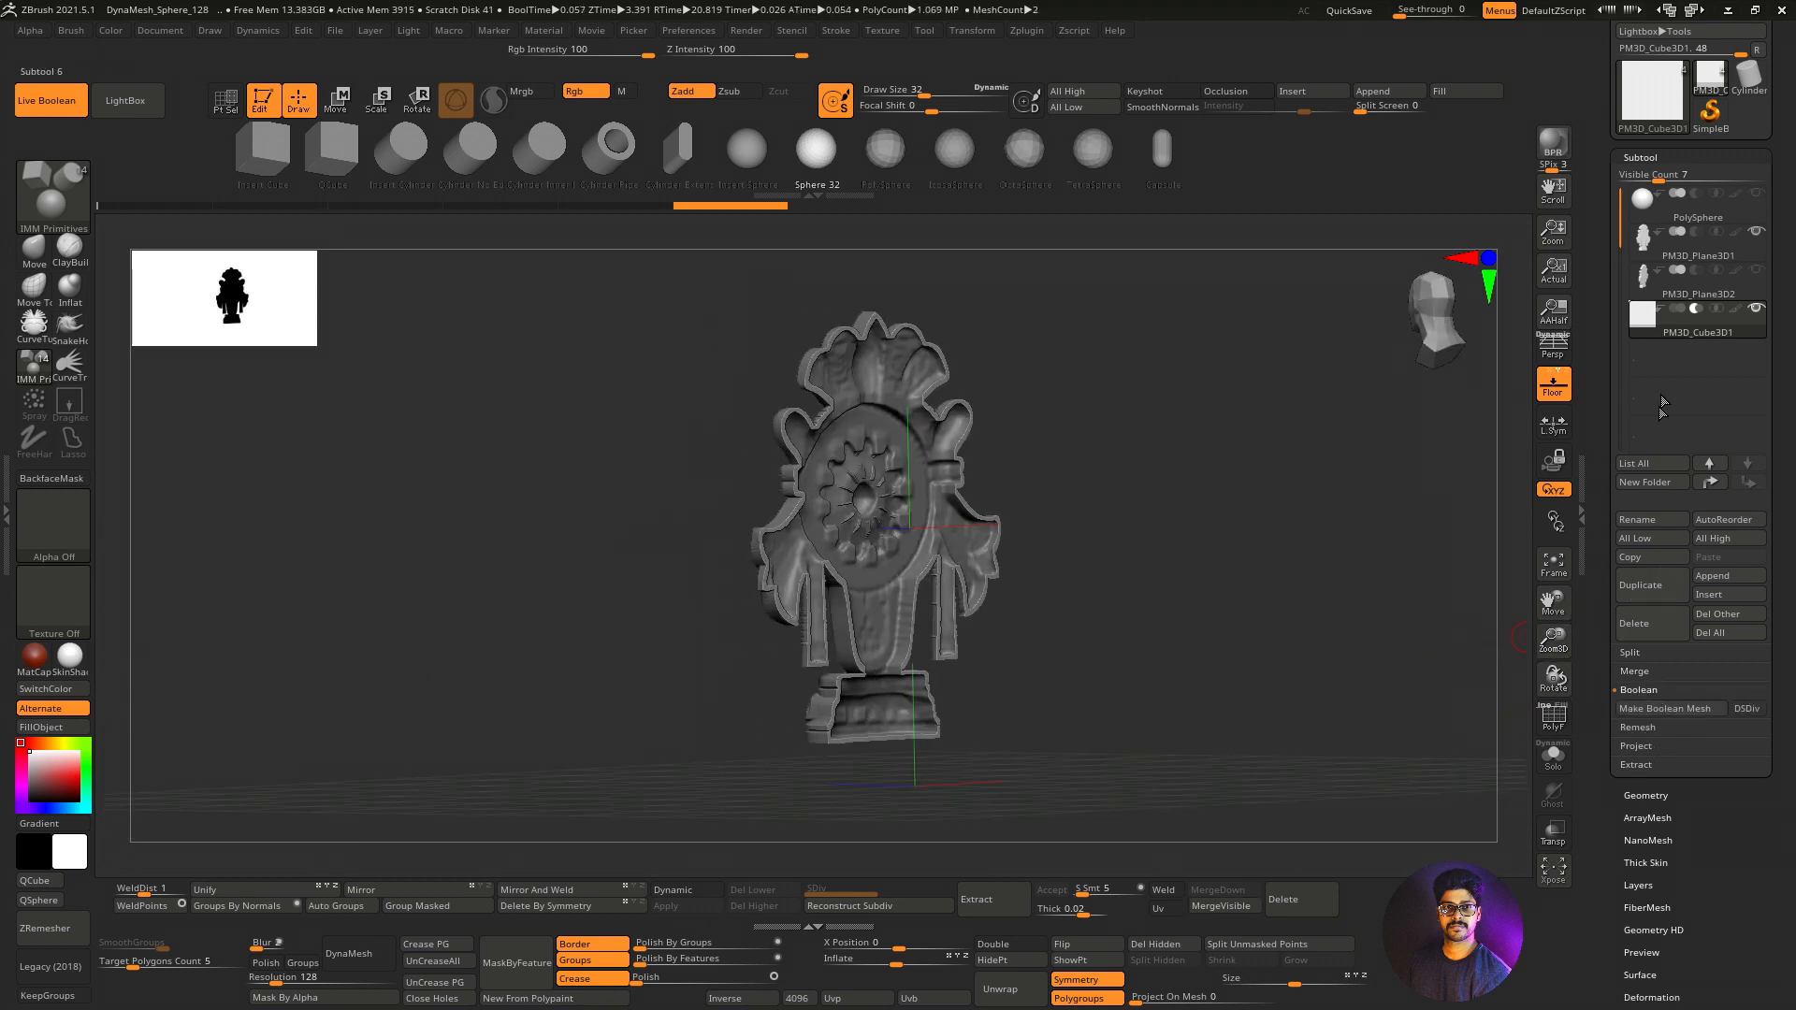
{"action": "left_click", "coordinate": [1682, 242]}
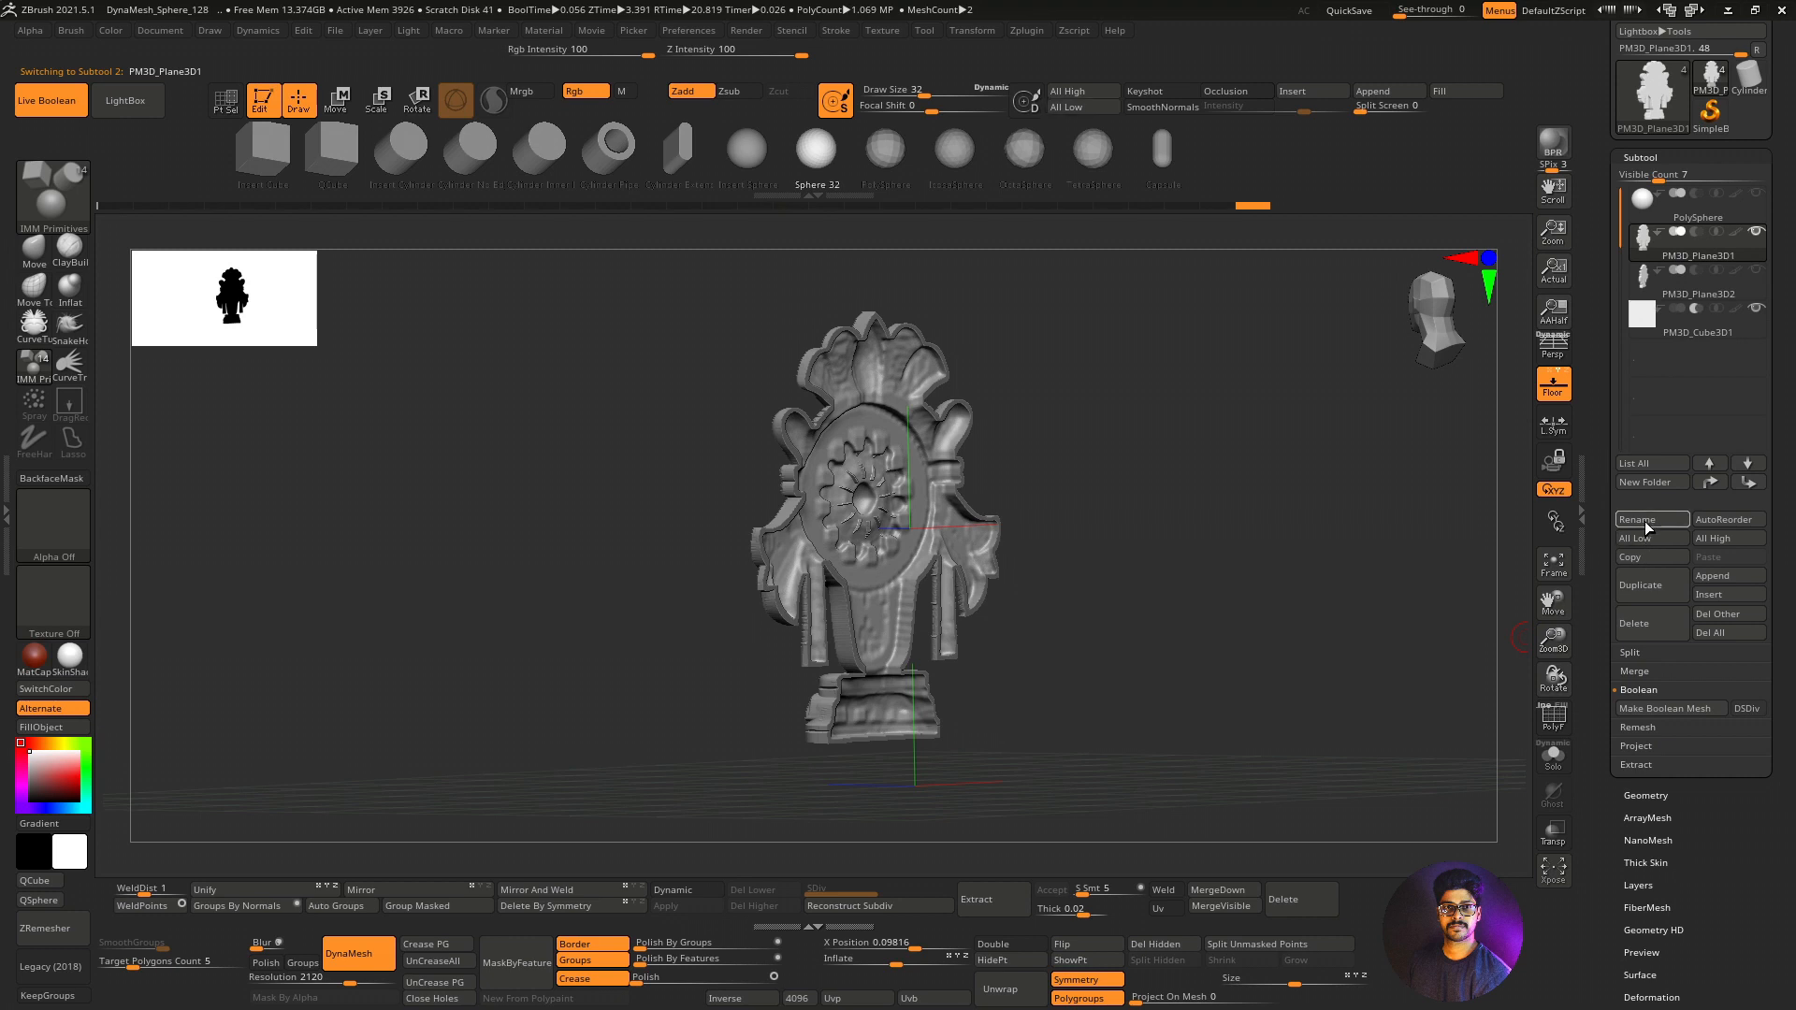
{"action": "left_click", "coordinate": [1641, 483]}
{"action": "type", "text": "sdsdsd"}
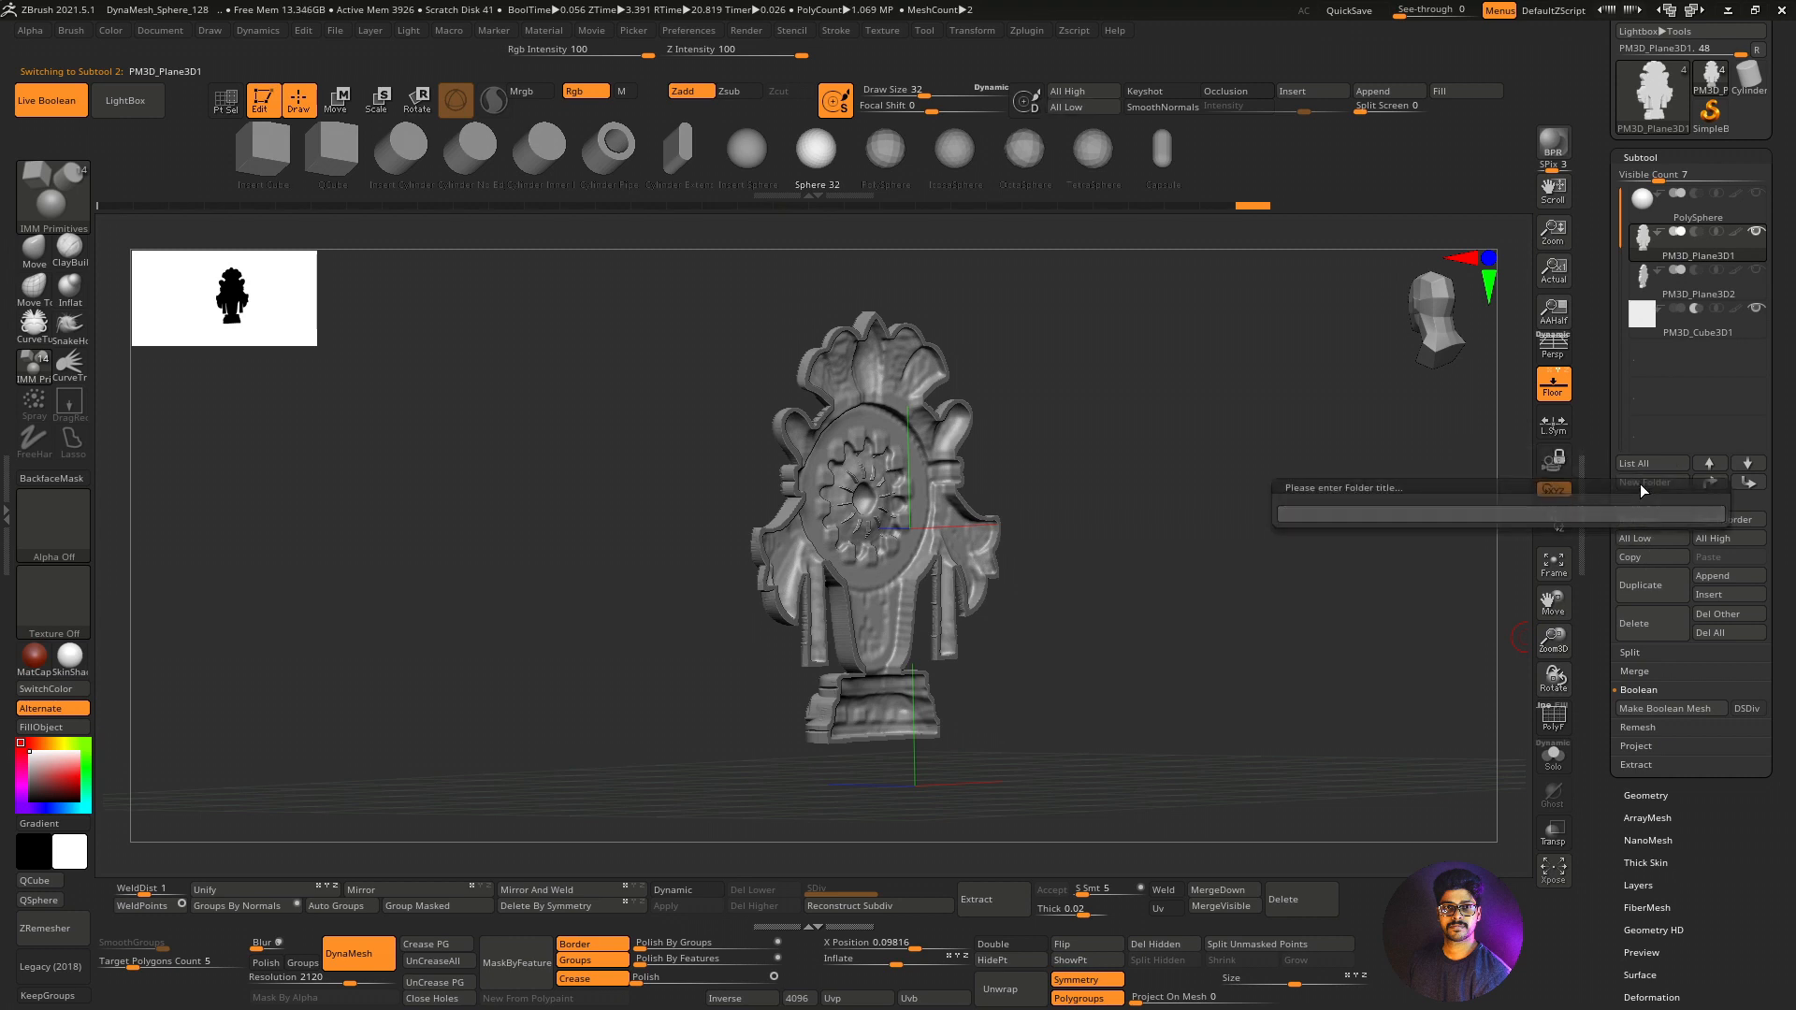
{"action": "key", "text": "Return"}
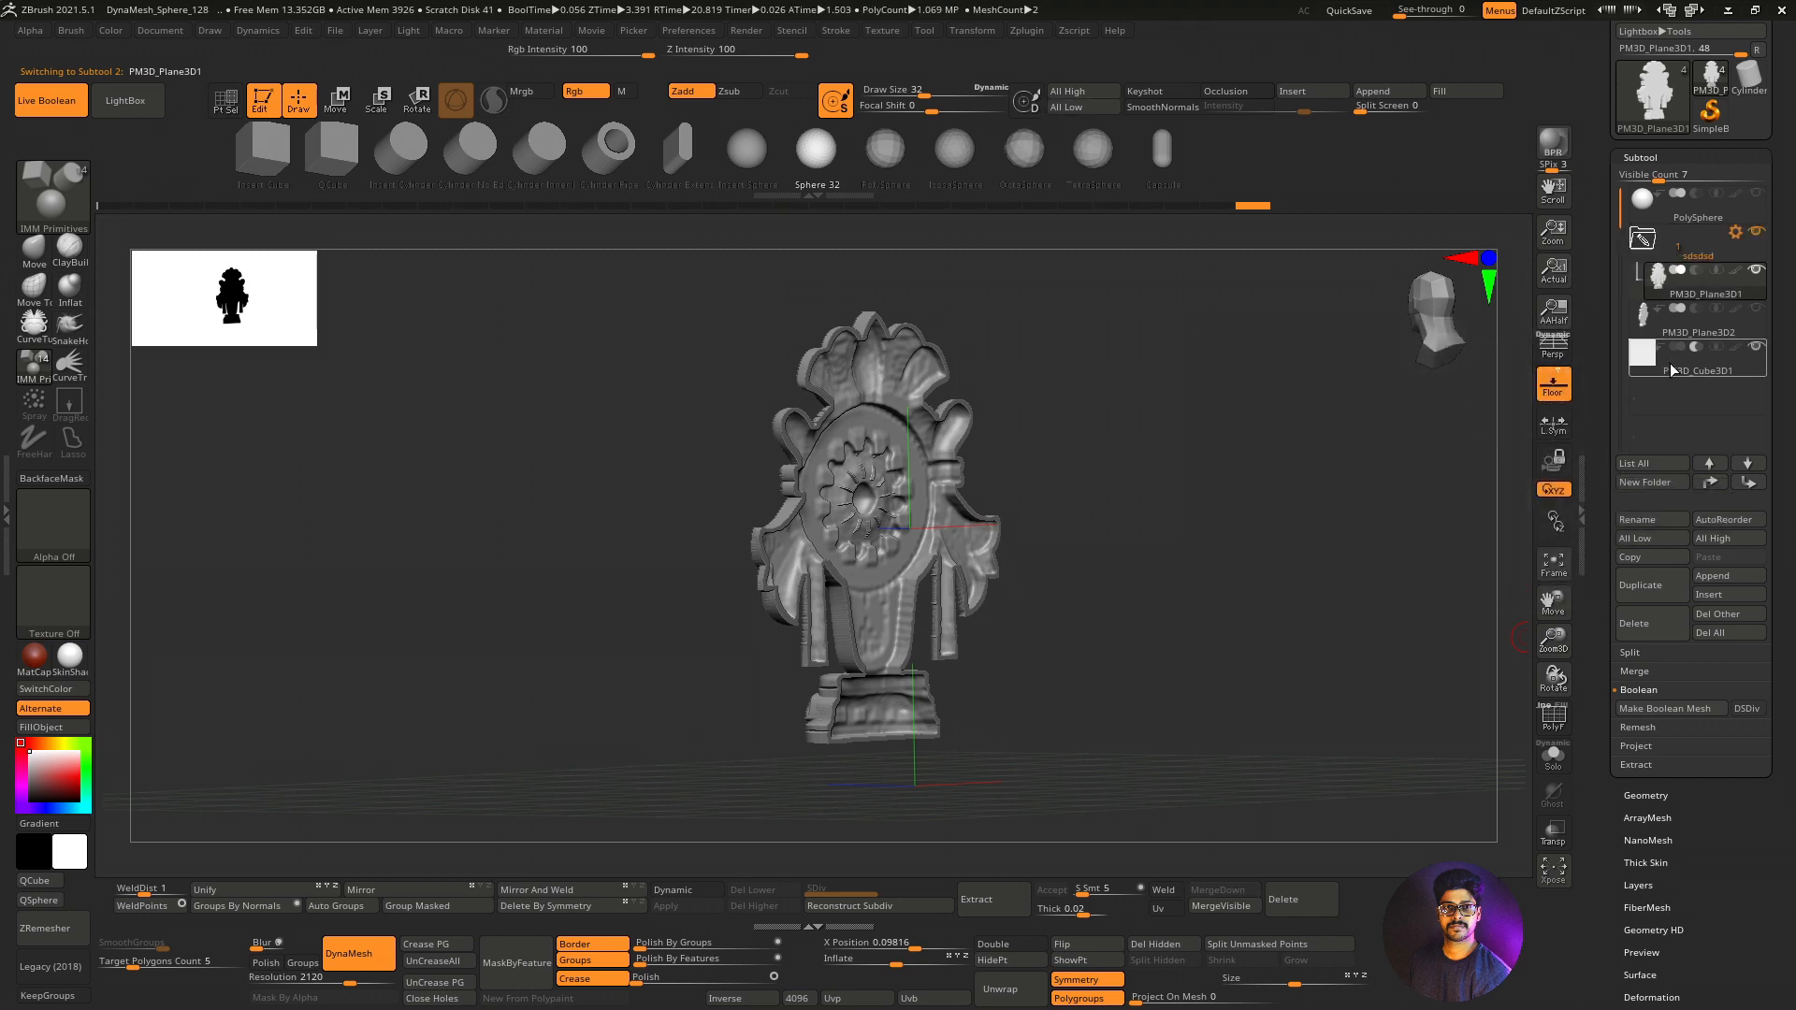
{"action": "left_click_drag", "start_coordinate": [1680, 308], "coordinate": [1680, 310]}
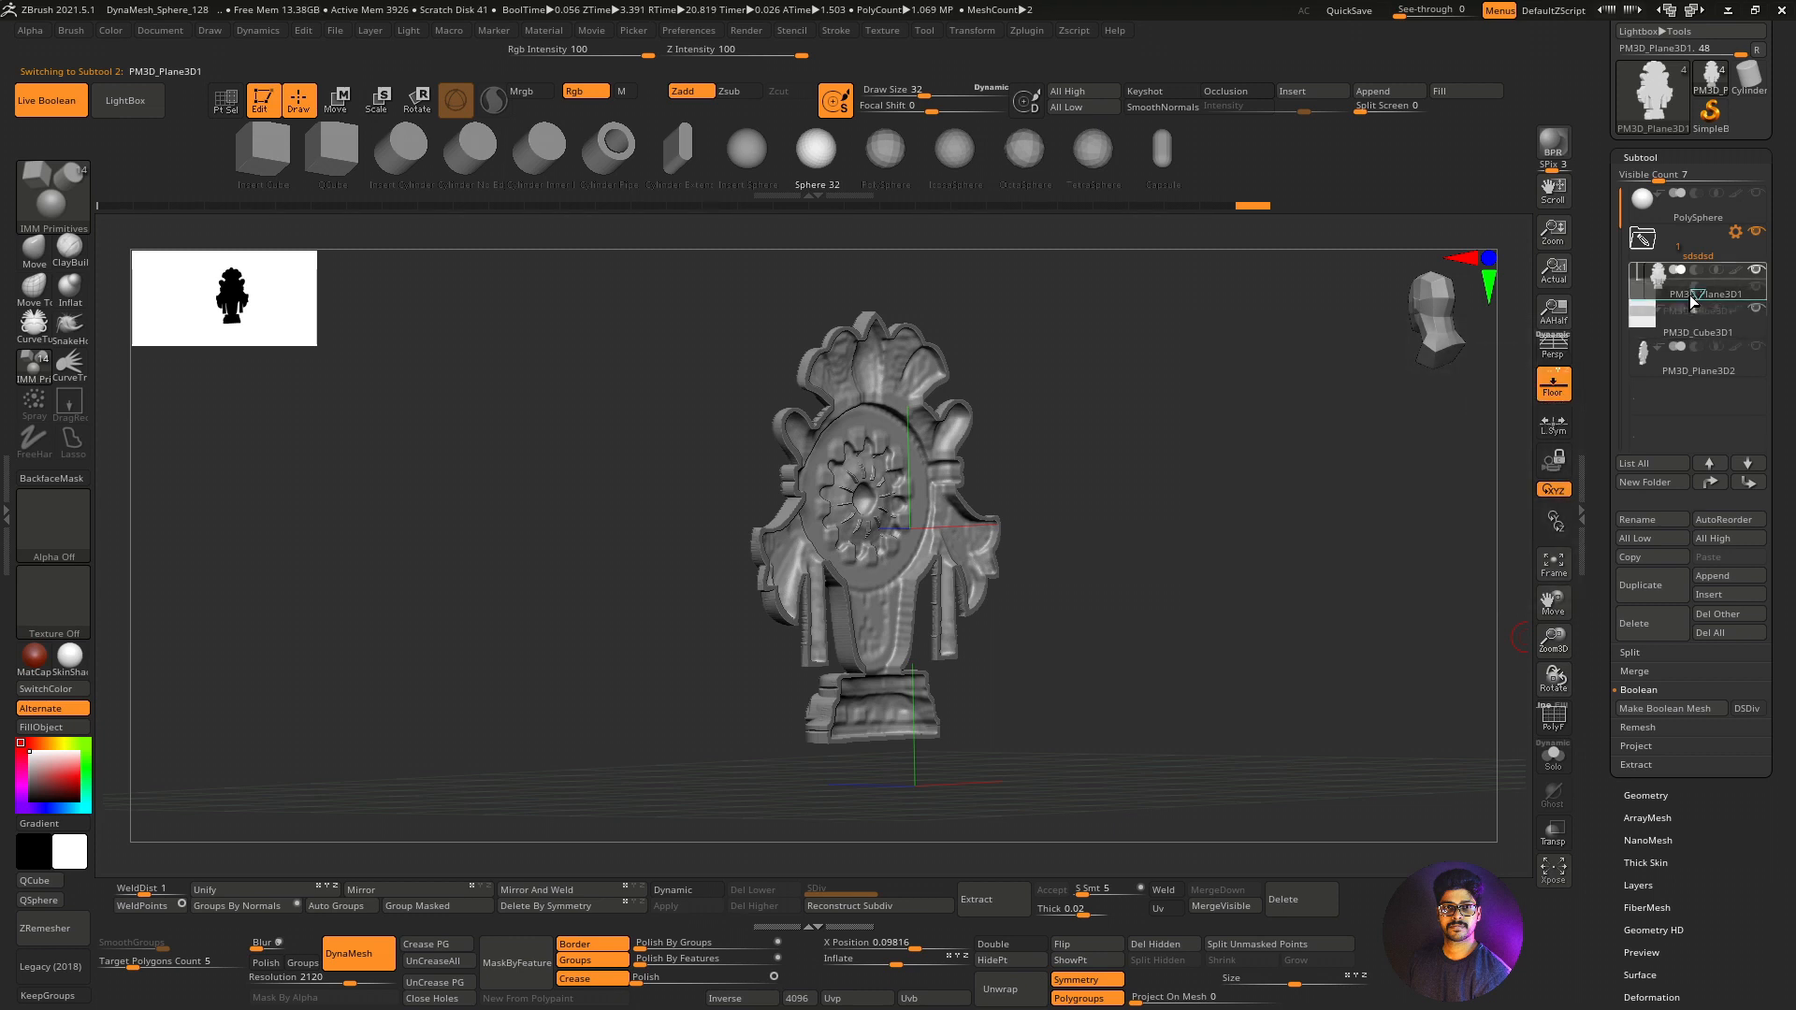
Run Boolean Folder on the sdsdsd folder and select the resulting mesh.
{"action": "left_click", "coordinate": [1738, 233]}
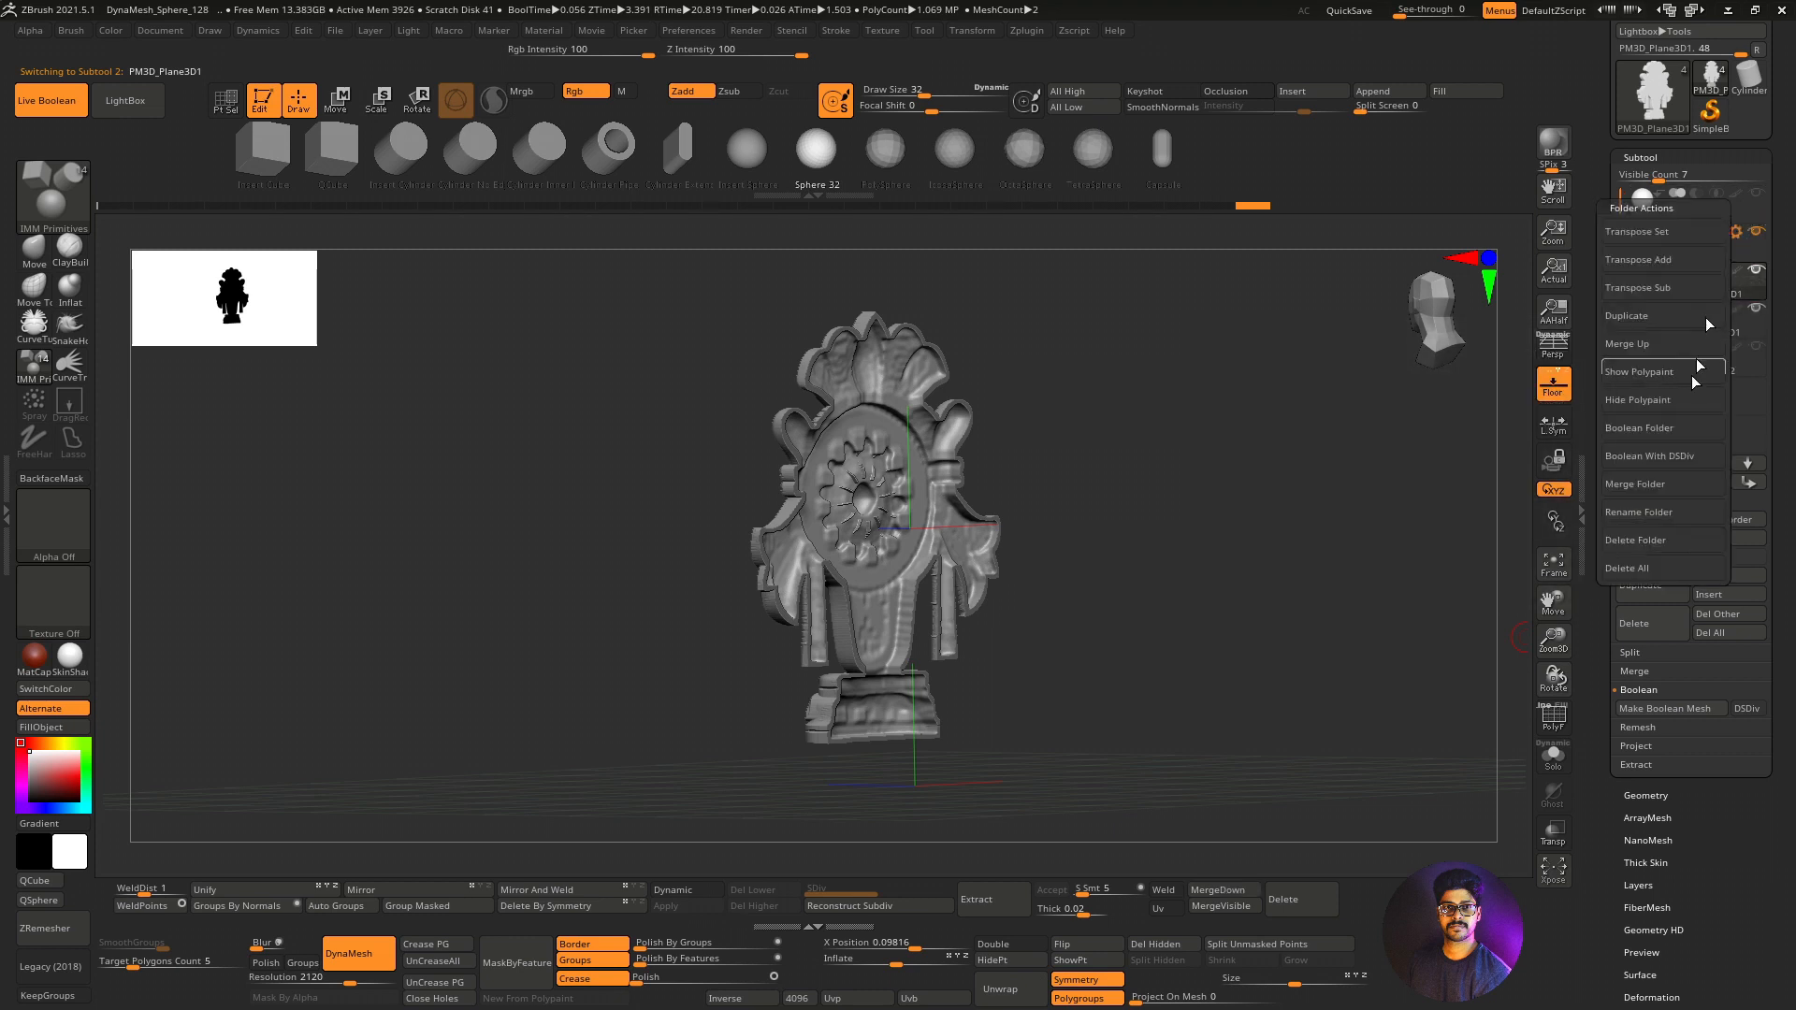
{"action": "left_click", "coordinate": [1652, 429]}
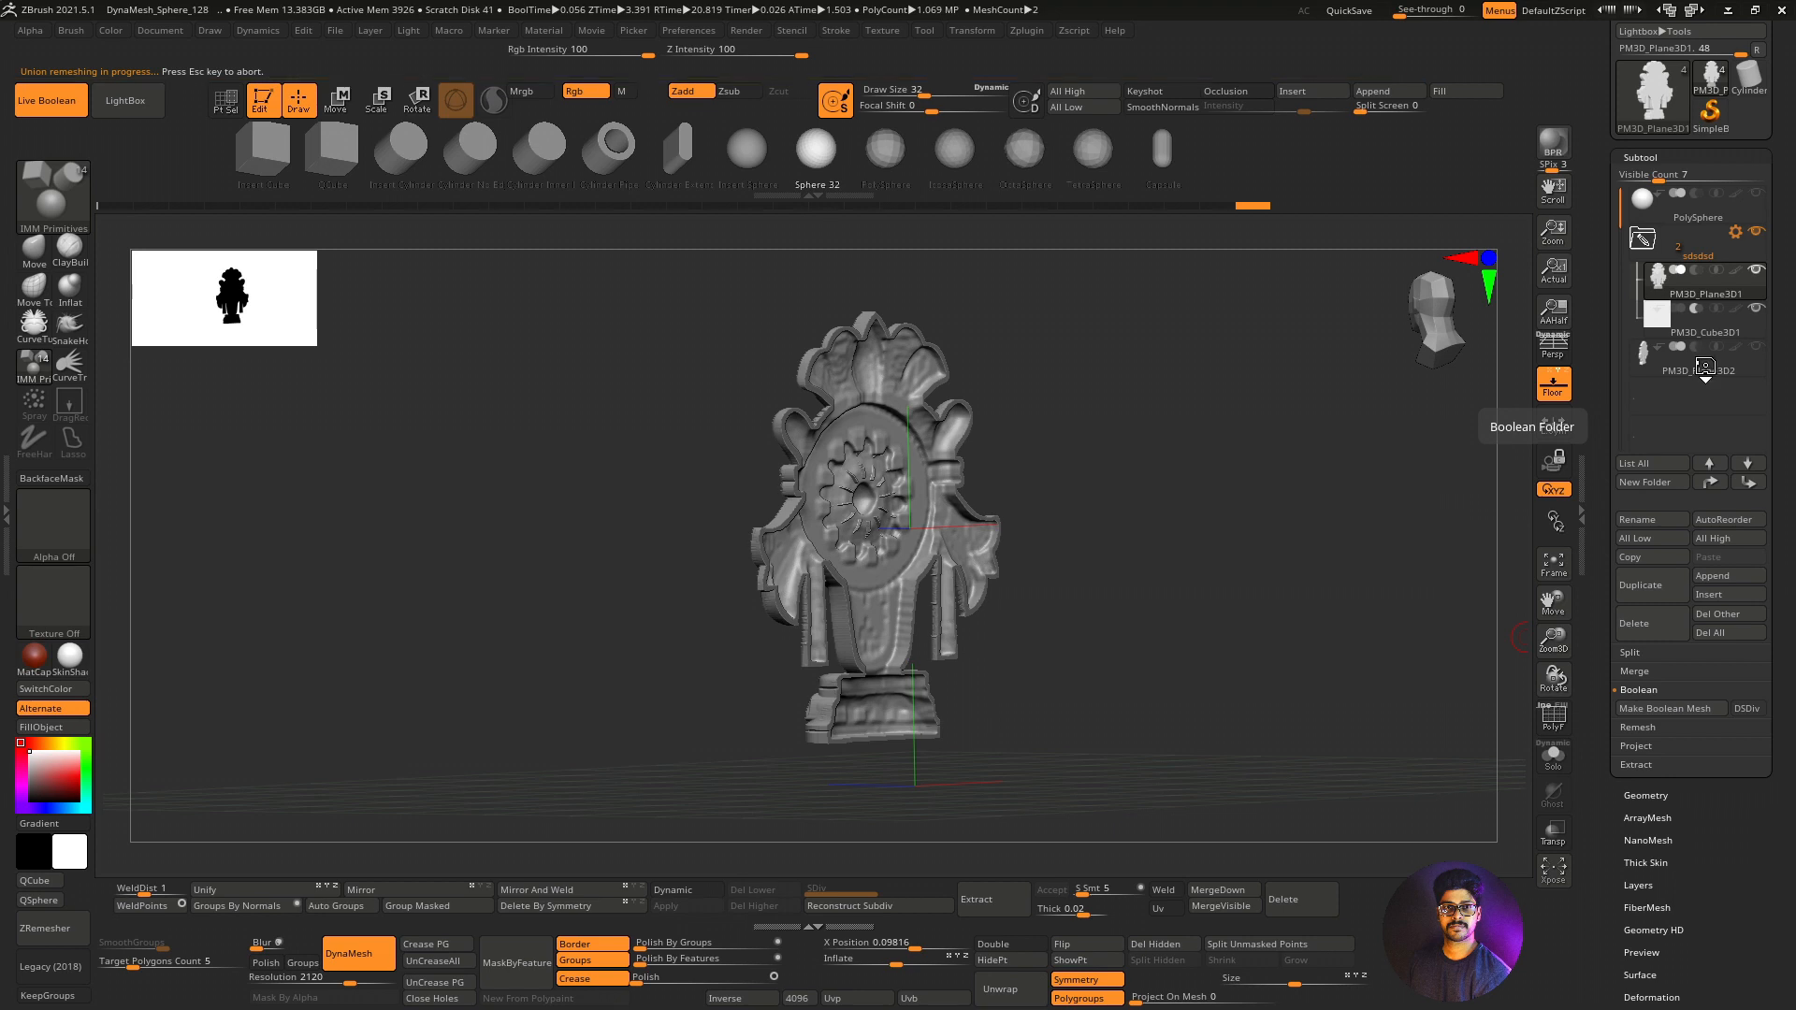
{"action": "left_click", "coordinate": [1683, 378]}
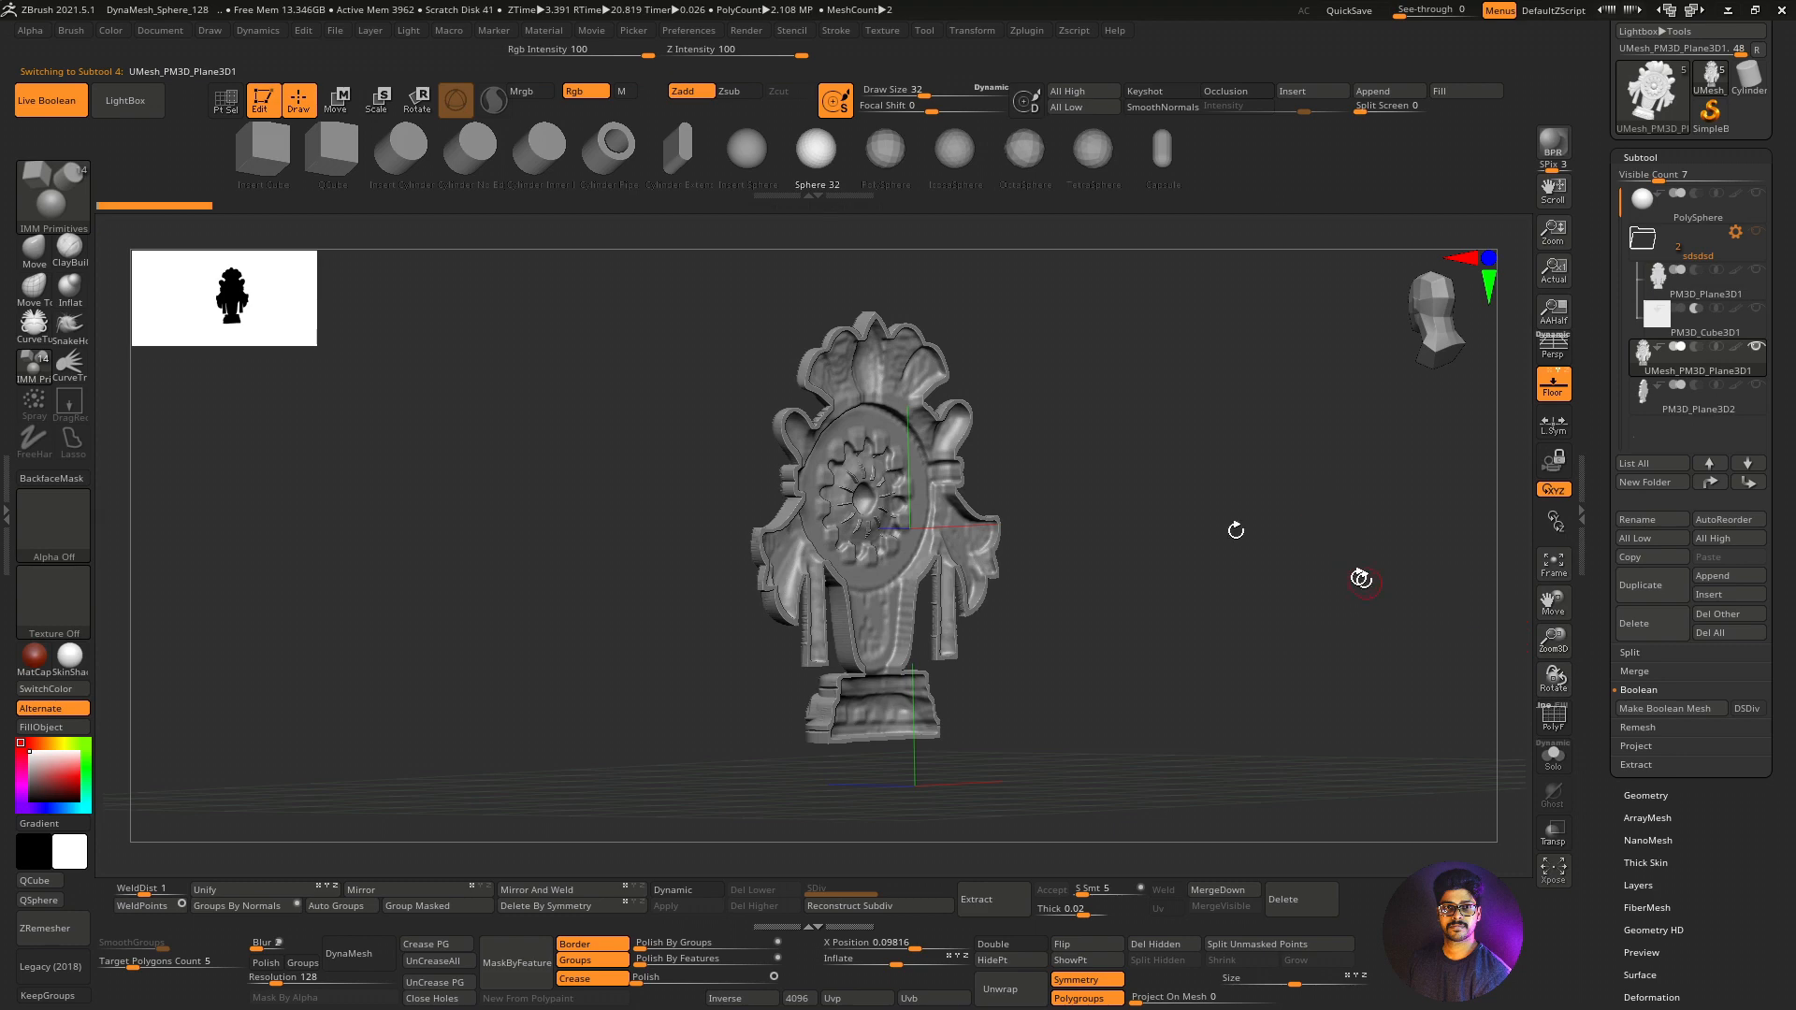
Check the boolean mesh's topology and smooth the radial grooves around the center of its hollow disc.
{"action": "mouse_move", "coordinate": [1170, 502]}
{"action": "left_mouse_down"}
{"action": "mouse_move", "coordinate": [1275, 501]}
{"action": "mouse_move", "coordinate": [1174, 502]}
{"action": "mouse_move", "coordinate": [1244, 510]}
{"action": "left_mouse_up"}
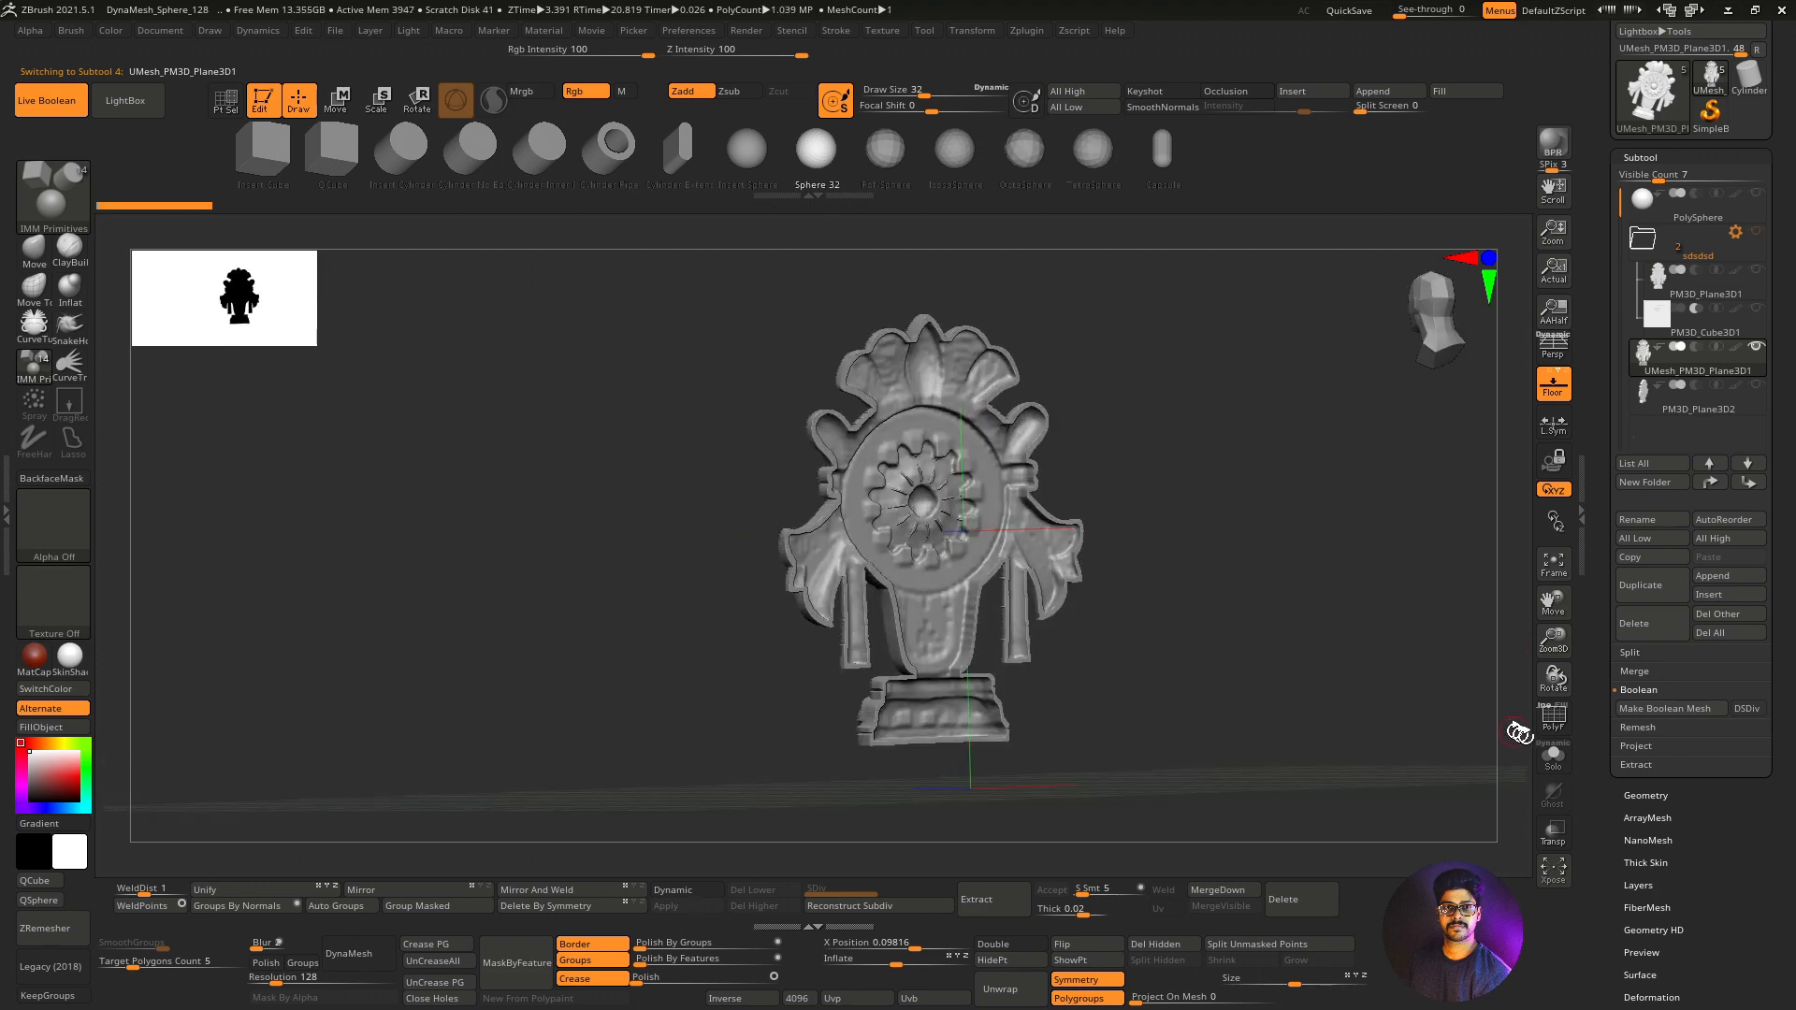
{"action": "left_click", "coordinate": [1553, 718]}
{"action": "scroll", "coordinate": [1560, 737], "scroll_direction": "up", "scroll_amount": 5}
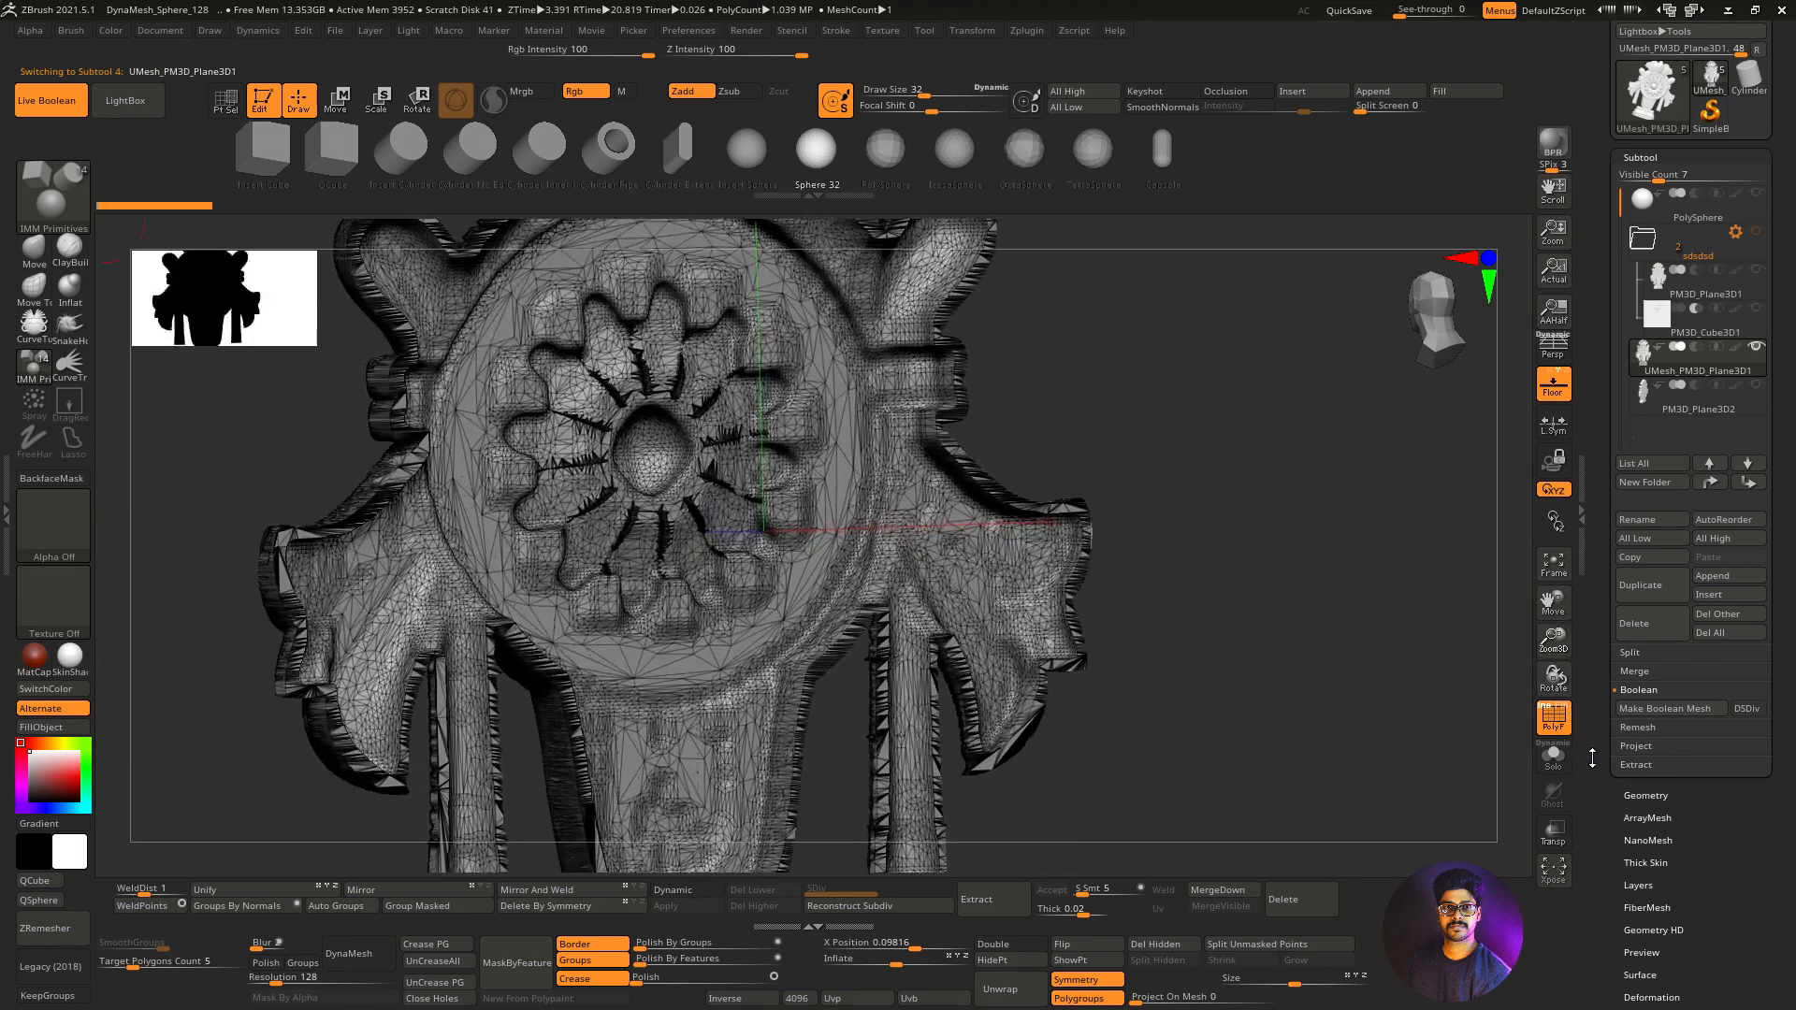
{"action": "left_click", "coordinate": [1561, 735]}
{"action": "scroll", "coordinate": [1403, 670], "scroll_direction": "up", "scroll_amount": 3}
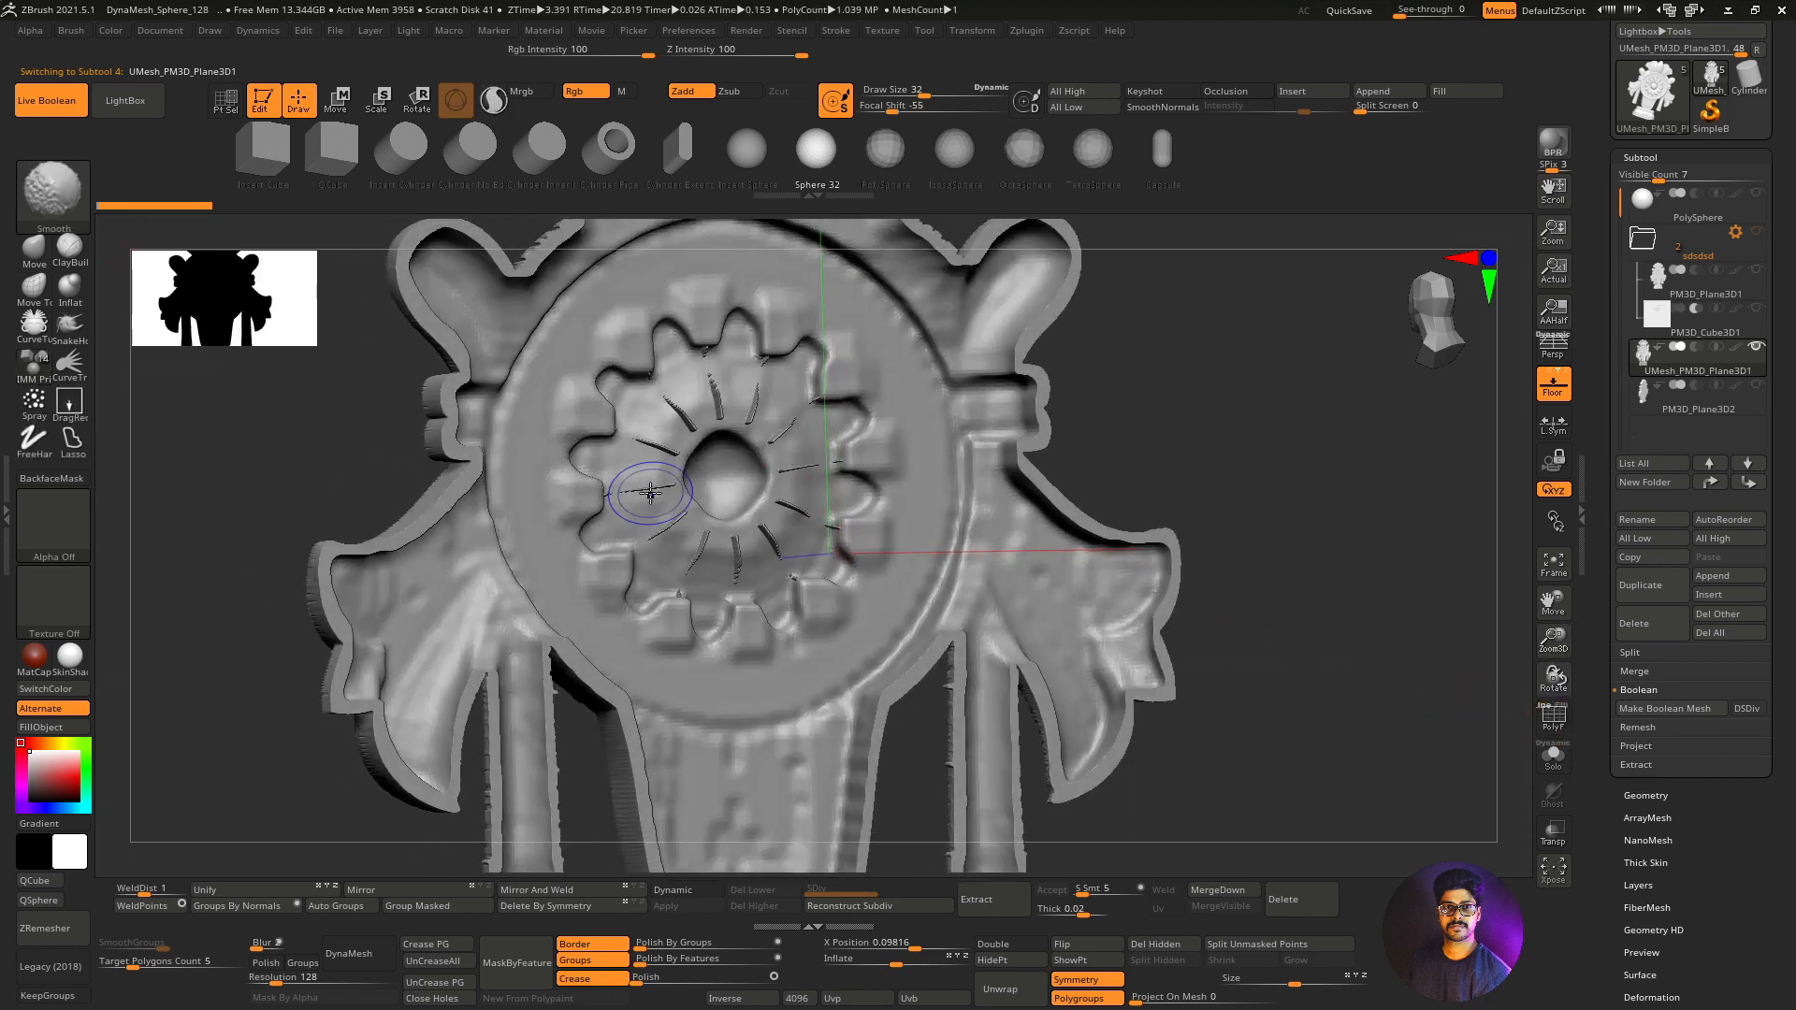
{"action": "left_click_drag", "start_coordinate": [648, 490], "coordinate": [662, 496], "text": "shift"}
{"action": "mouse_move", "coordinate": [1308, 481]}
{"action": "left_mouse_down"}
{"action": "mouse_move", "coordinate": [1322, 566]}
{"action": "mouse_move", "coordinate": [1343, 490]}
{"action": "mouse_move", "coordinate": [1315, 425]}
{"action": "mouse_move", "coordinate": [1232, 333]}
{"action": "mouse_move", "coordinate": [1139, 361]}
{"action": "mouse_move", "coordinate": [1210, 490]}
{"action": "mouse_move", "coordinate": [1291, 533]}
{"action": "left_mouse_up"}
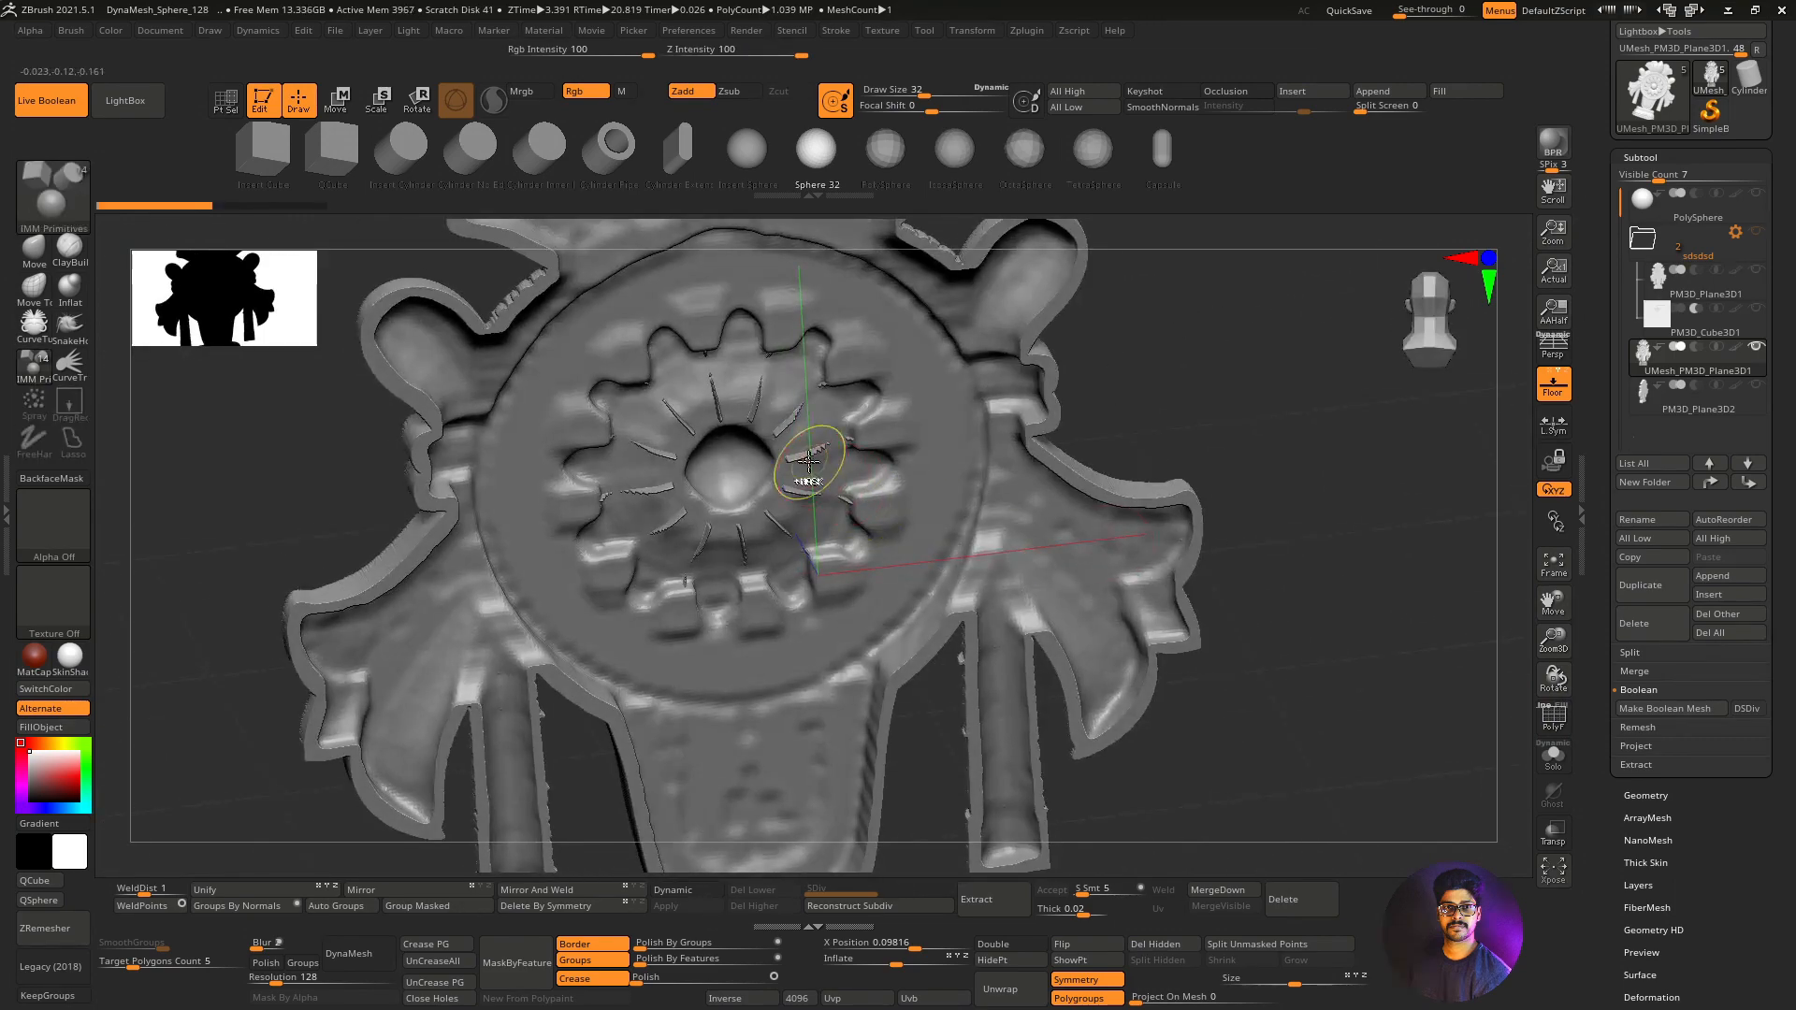
{"action": "mouse_move", "coordinate": [1315, 468]}
{"action": "left_mouse_down"}
{"action": "mouse_move", "coordinate": [1351, 461]}
{"action": "mouse_move", "coordinate": [1335, 441]}
{"action": "mouse_move", "coordinate": [1361, 447]}
{"action": "left_mouse_up"}
Isolate and restore parts of the boolean mesh, and group its visible geometry into one polygroup.
{"action": "mouse_move", "coordinate": [1442, 514]}
{"action": "left_mouse_down", "text": "ctrl+shift"}
{"action": "mouse_move", "coordinate": [1501, 444]}
{"action": "mouse_move", "coordinate": [1581, 490]}
{"action": "mouse_move", "coordinate": [1461, 538]}
{"action": "left_mouse_up", "text": "ctrl+shift"}
{"action": "left_click_drag", "start_coordinate": [1463, 567], "coordinate": [1526, 445], "text": "ctrl+shift"}
{"action": "mouse_move", "coordinate": [1528, 676]}
{"action": "left_mouse_down", "text": "alt"}
{"action": "mouse_move", "coordinate": [1526, 612]}
{"action": "mouse_move", "coordinate": [1258, 646]}
{"action": "left_mouse_up", "text": "alt"}
{"action": "left_click", "coordinate": [899, 545], "text": "ctrl+shift"}
{"action": "left_click_drag", "start_coordinate": [1048, 559], "coordinate": [1394, 587]}
{"action": "left_click", "coordinate": [1220, 635], "text": "ctrl+shift"}
{"action": "key", "text": "ctrl+w"}
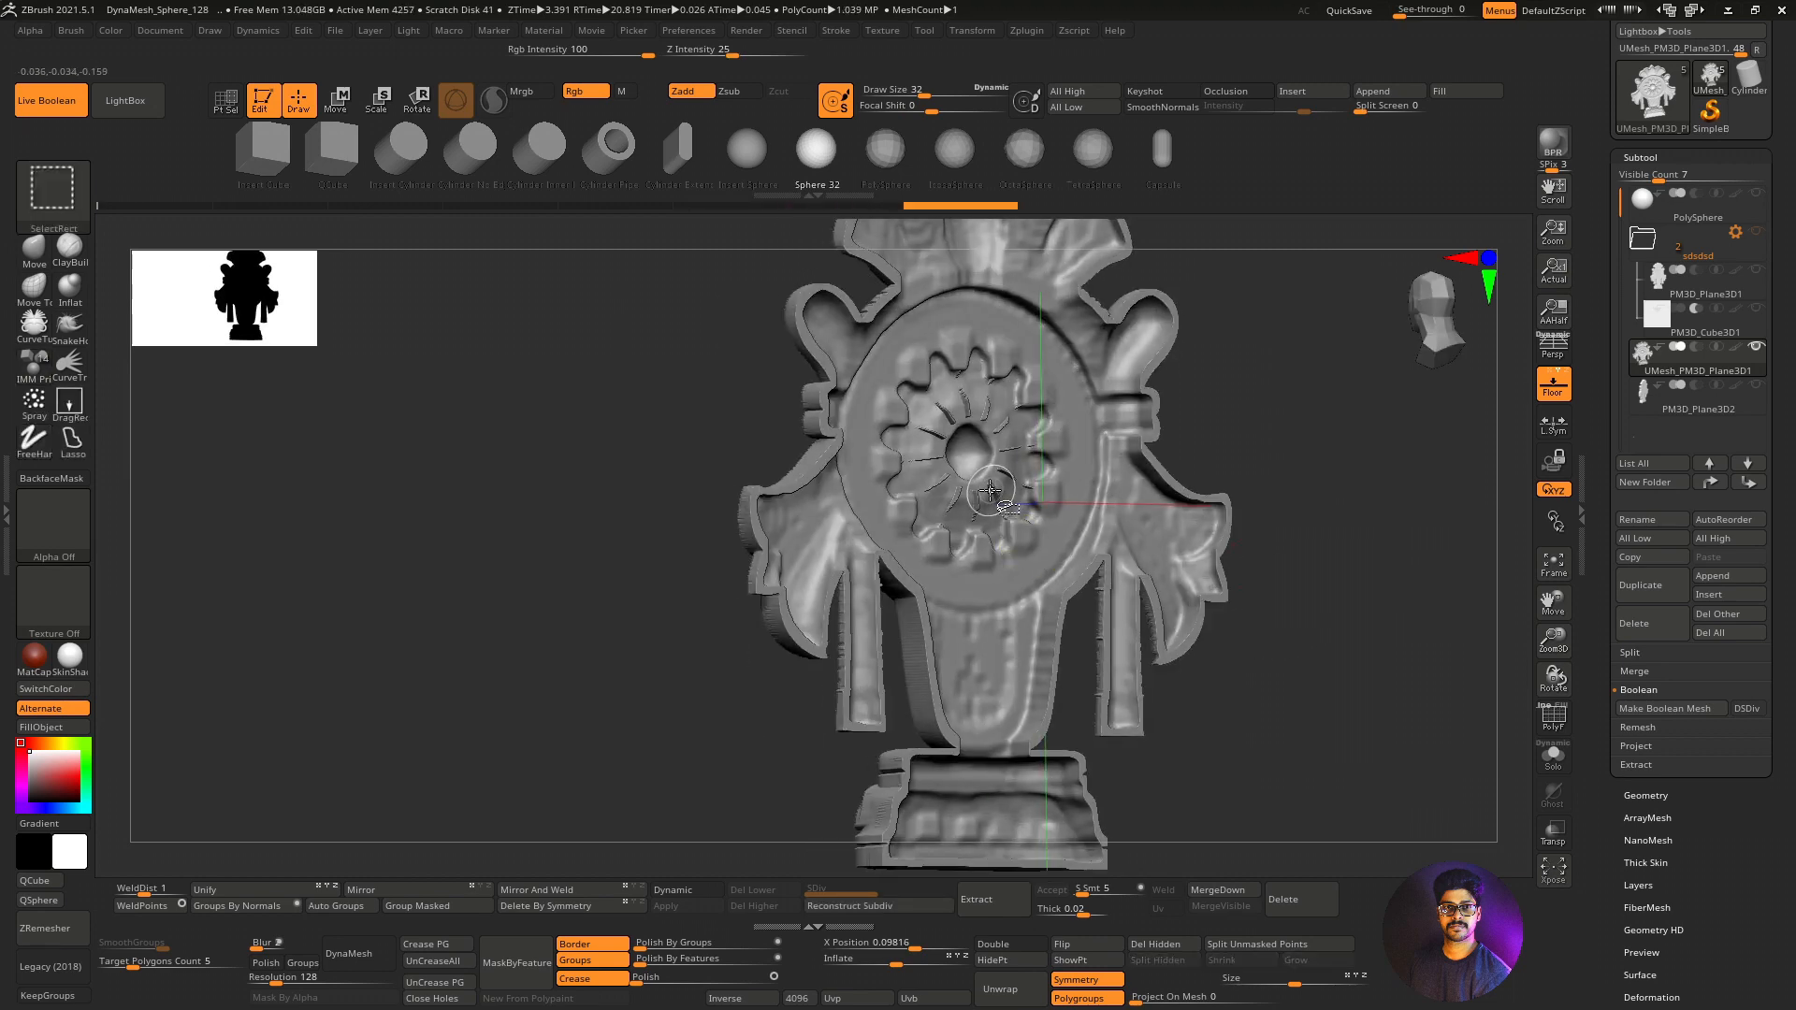
Inspect the inner shell on its own, toggling the polyframe, and restore the full mesh's visibility.
{"action": "left_click", "coordinate": [994, 489], "text": "ctrl+shift"}
{"action": "mouse_move", "coordinate": [1376, 451]}
{"action": "left_mouse_down"}
{"action": "mouse_move", "coordinate": [1471, 449]}
{"action": "mouse_move", "coordinate": [1363, 453]}
{"action": "left_mouse_up"}
{"action": "left_click", "coordinate": [1263, 496], "text": "ctrl+shift"}
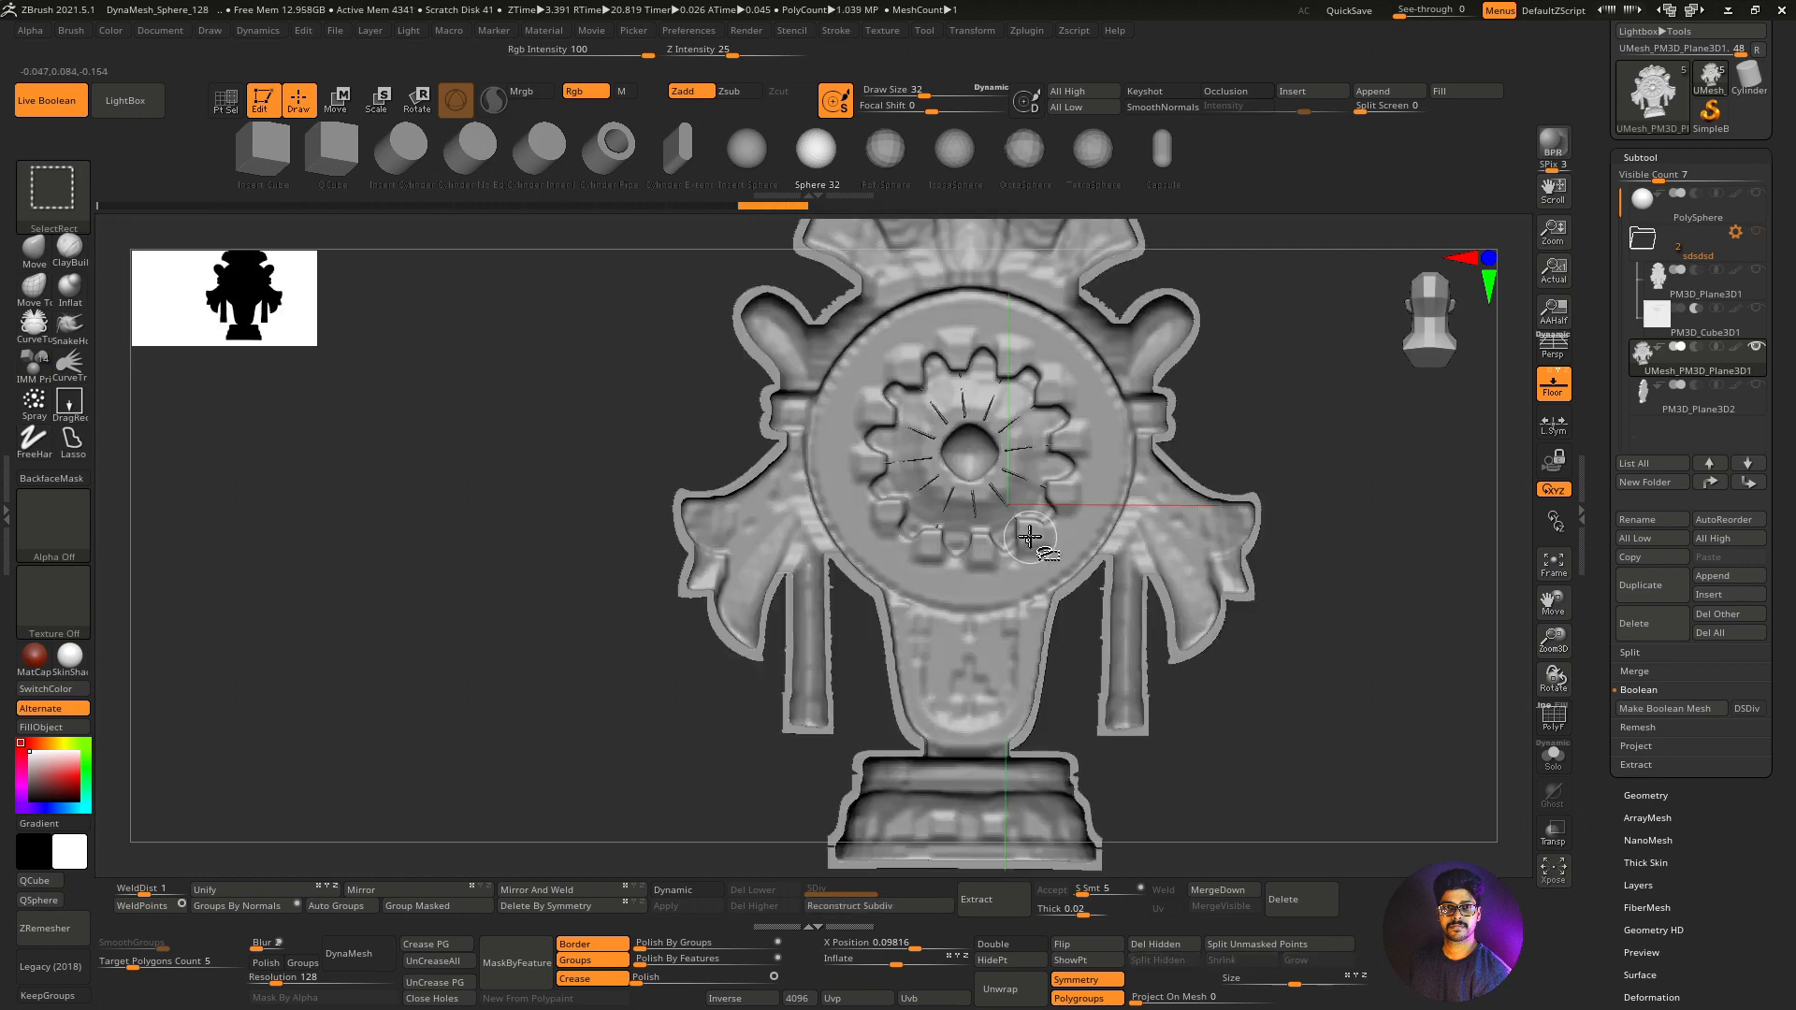
{"action": "mouse_move", "coordinate": [1400, 433]}
{"action": "left_mouse_down"}
{"action": "mouse_move", "coordinate": [1419, 489]}
{"action": "mouse_move", "coordinate": [1400, 430]}
{"action": "mouse_move", "coordinate": [1413, 466]}
{"action": "left_mouse_up"}
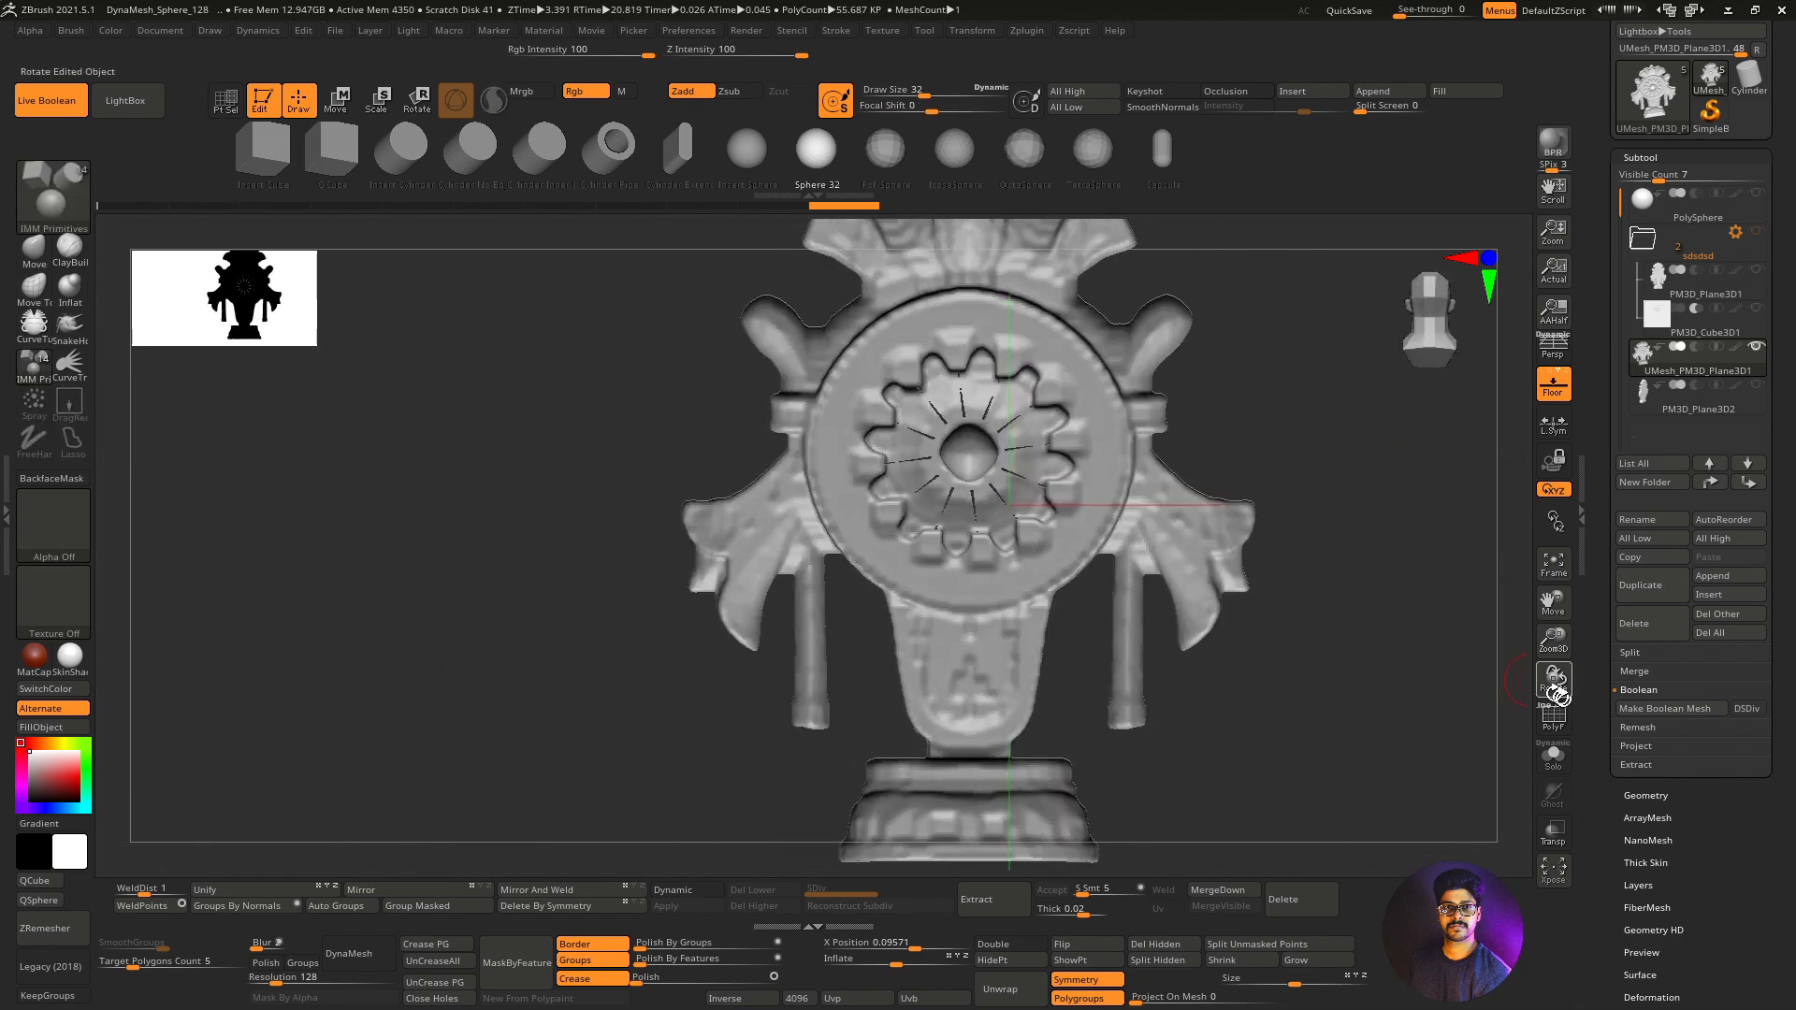
{"action": "left_click", "coordinate": [1559, 733]}
{"action": "left_click", "coordinate": [1561, 732]}
{"action": "left_click_drag", "start_coordinate": [1431, 707], "coordinate": [1465, 717]}
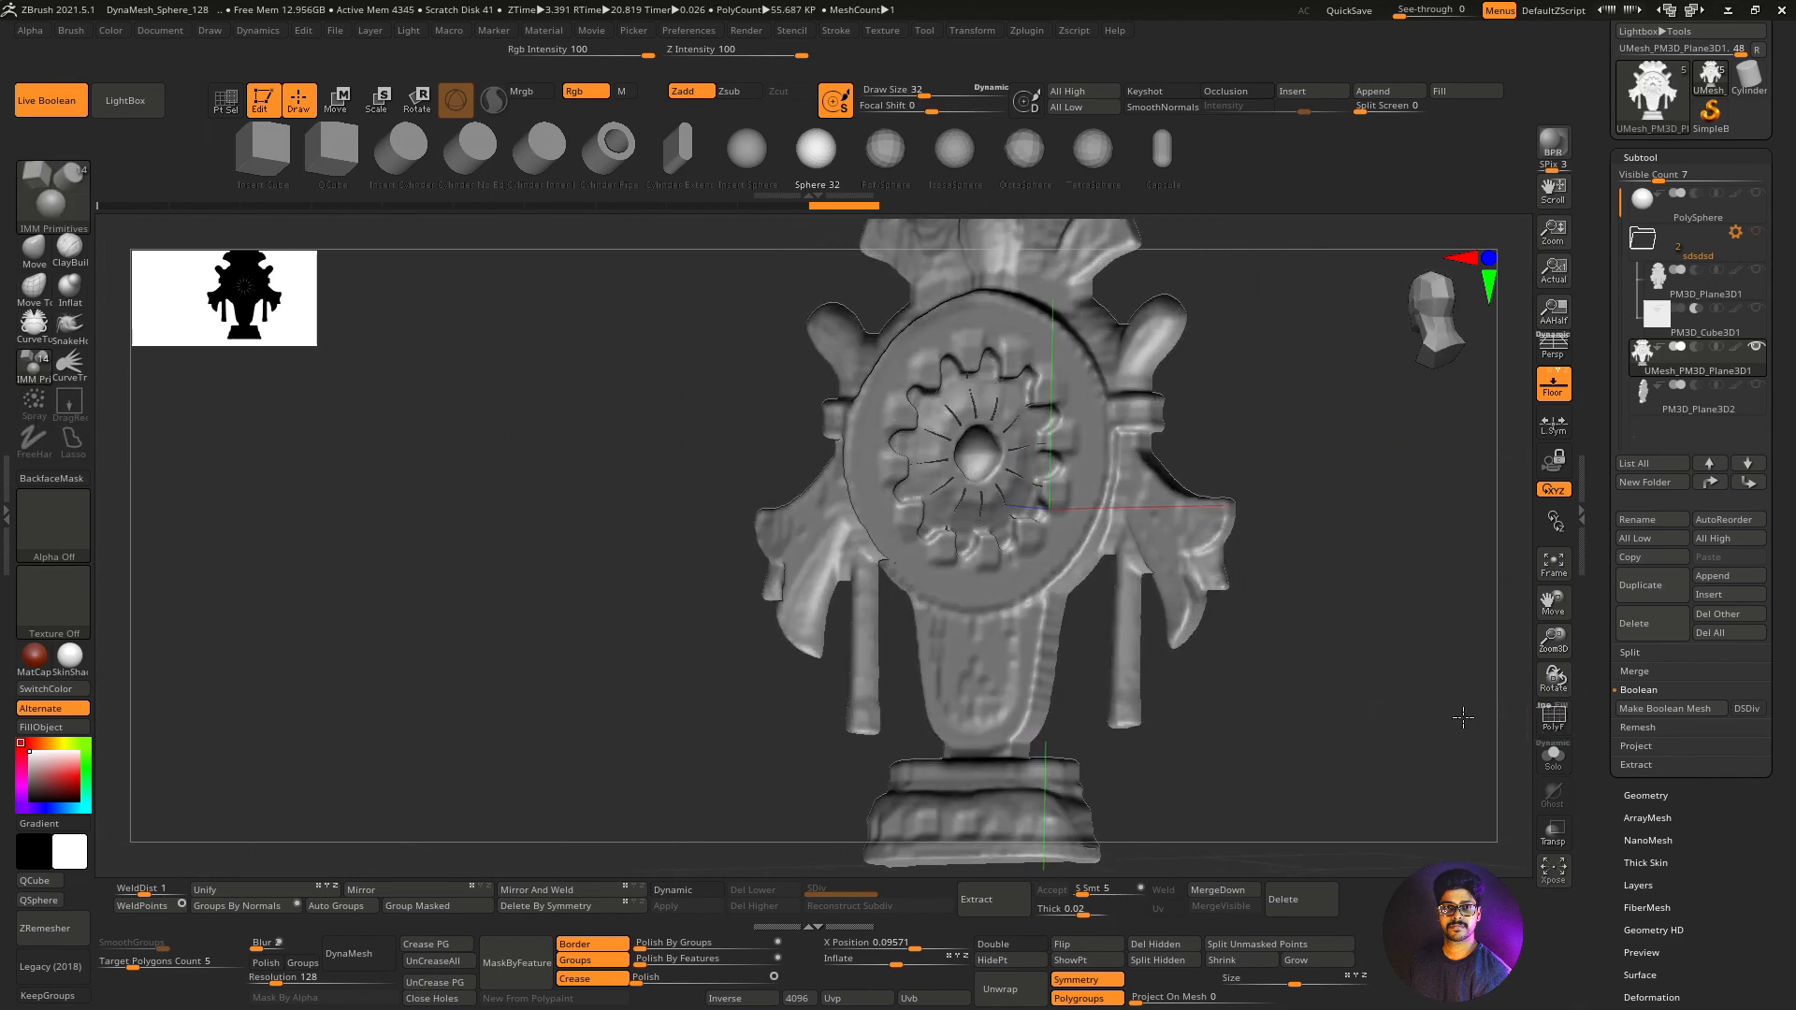
{"action": "key", "text": "ctrl"}
{"action": "left_click", "coordinate": [1437, 661], "text": "ctrl+shift"}
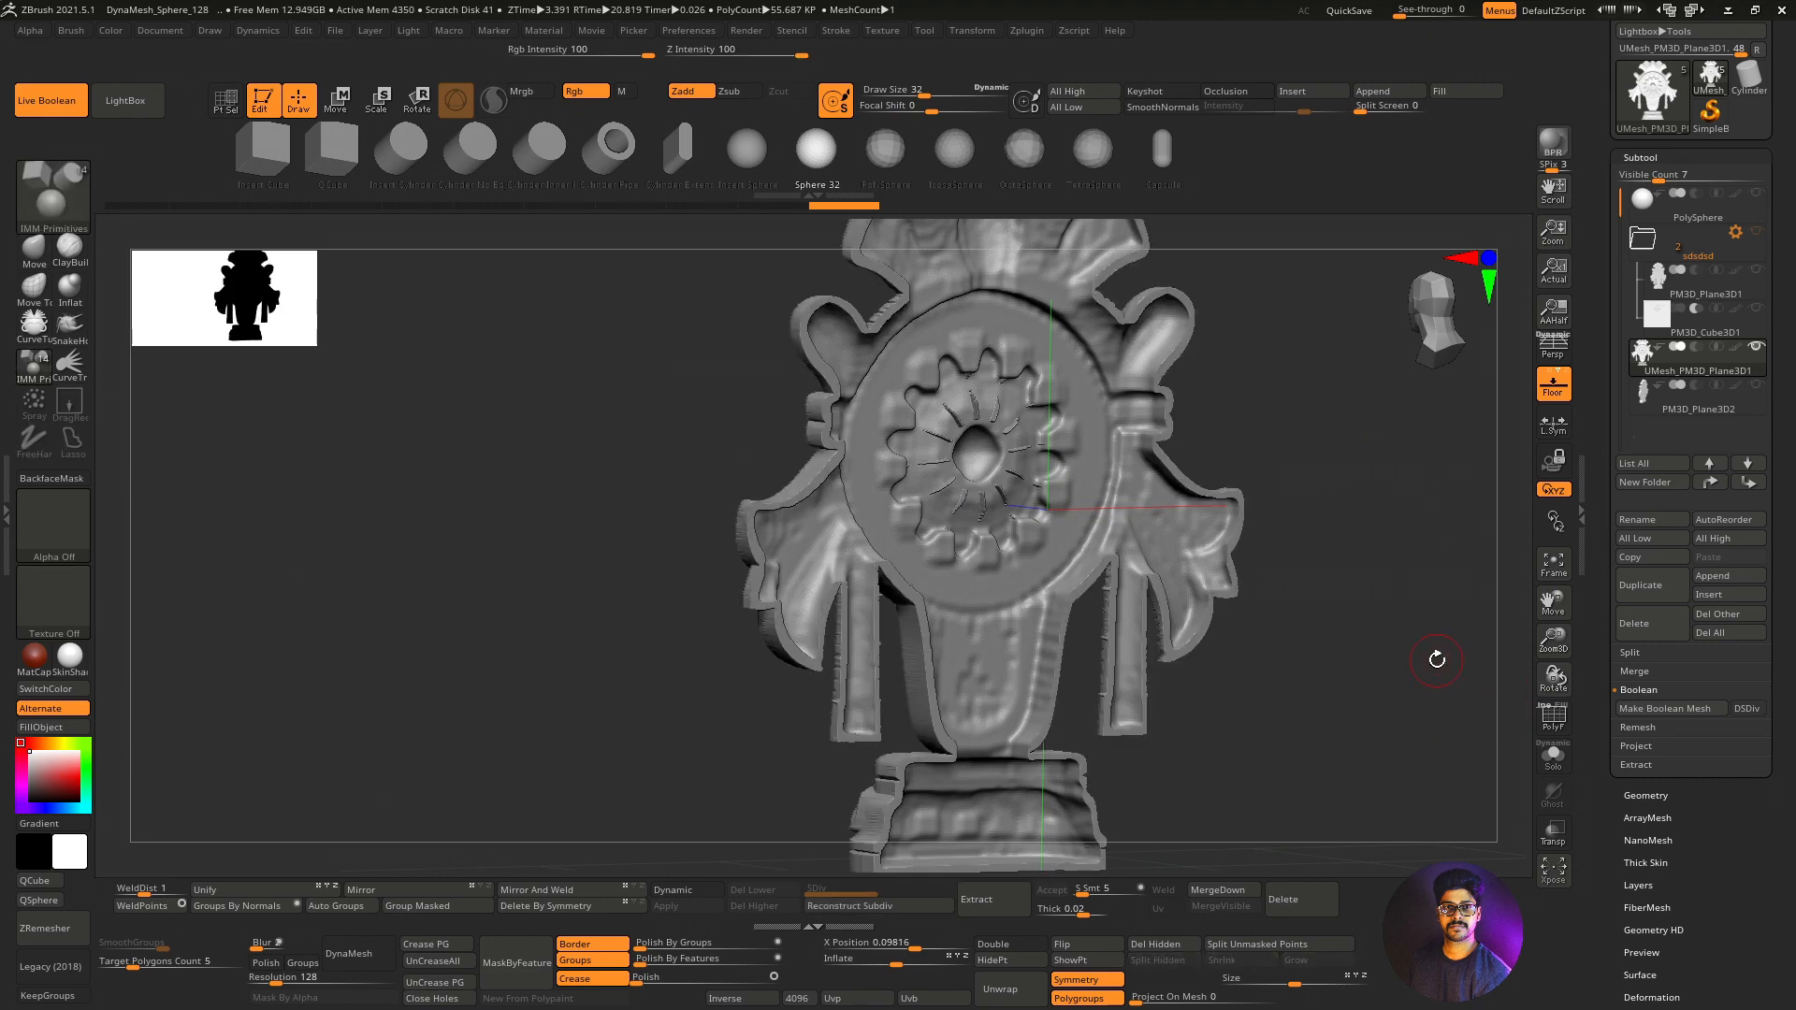
Review the detailed front and hollow back of the boolean ornament.
{"action": "left_click_drag", "start_coordinate": [1436, 659], "coordinate": [1418, 628]}
{"action": "mouse_move", "coordinate": [1555, 646]}
{"action": "left_mouse_down"}
{"action": "mouse_move", "coordinate": [1552, 618]}
{"action": "mouse_move", "coordinate": [1196, 630]}
{"action": "left_mouse_up"}
{"action": "left_click", "coordinate": [1568, 733]}
{"action": "left_click", "coordinate": [1568, 734]}
{"action": "mouse_move", "coordinate": [1734, 334]}
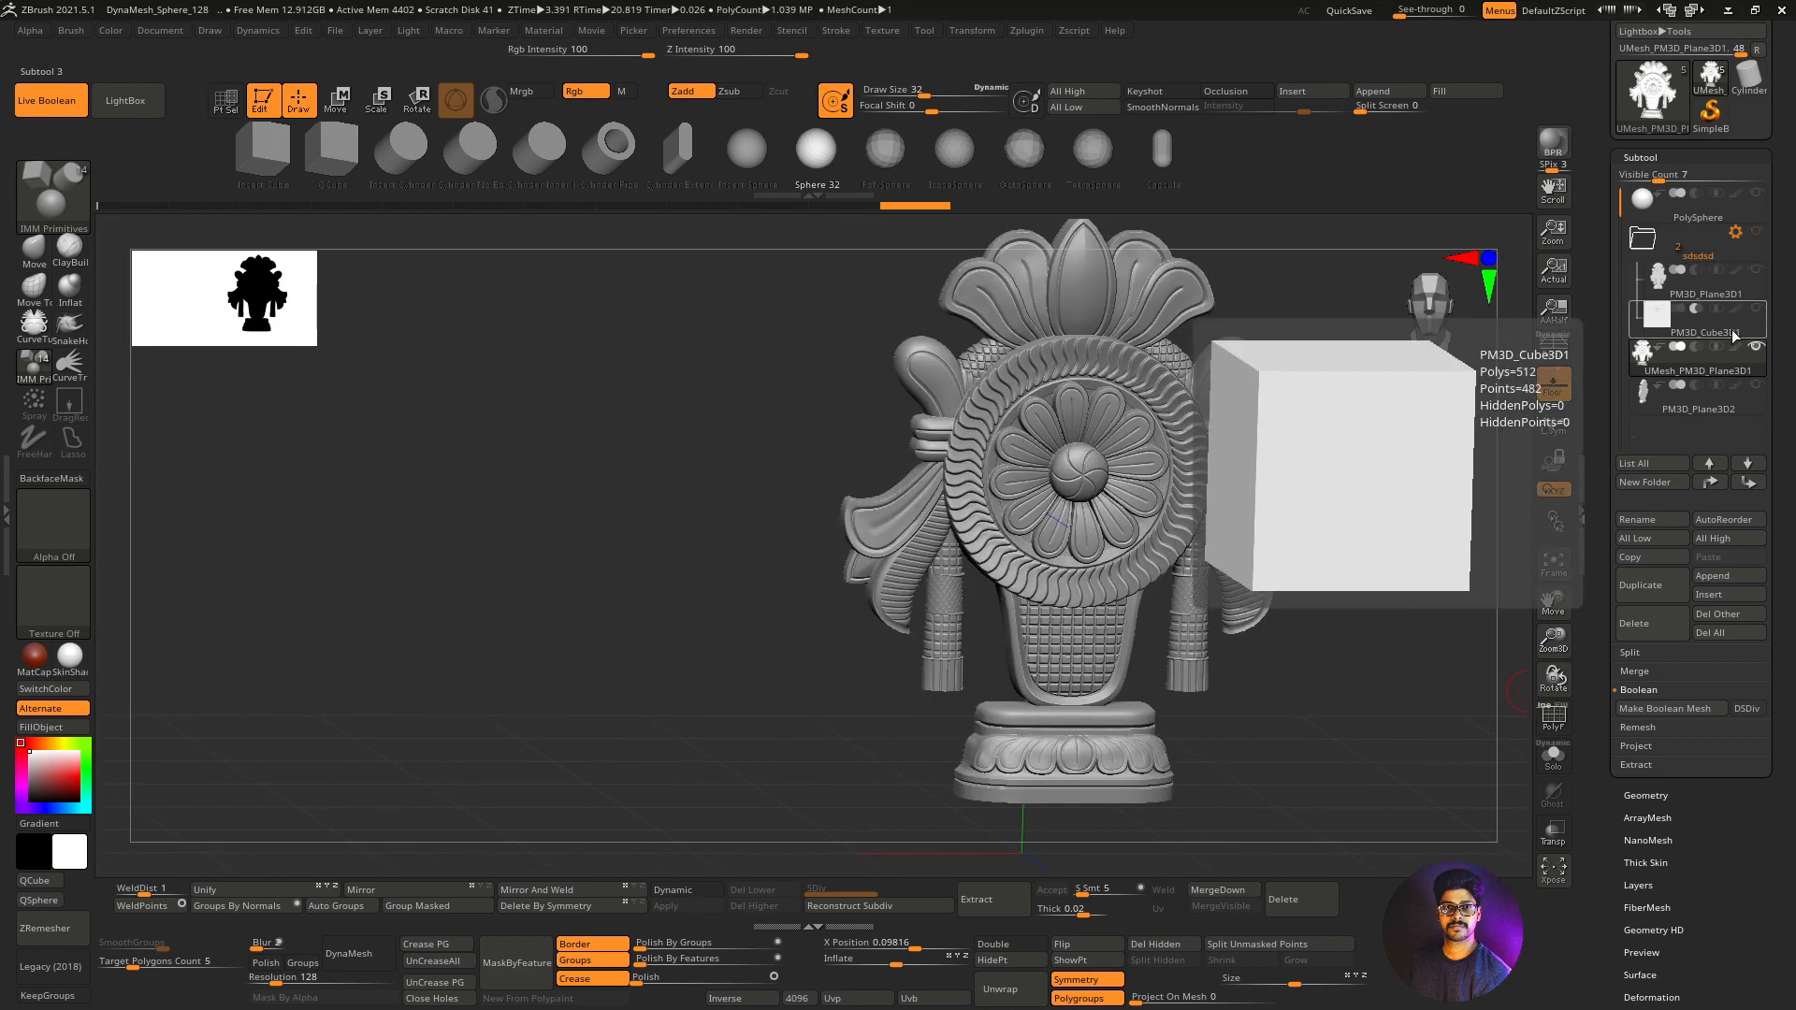
{"action": "mouse_move", "coordinate": [1715, 374]}
{"action": "left_click_drag", "start_coordinate": [1387, 573], "coordinate": [1233, 590]}
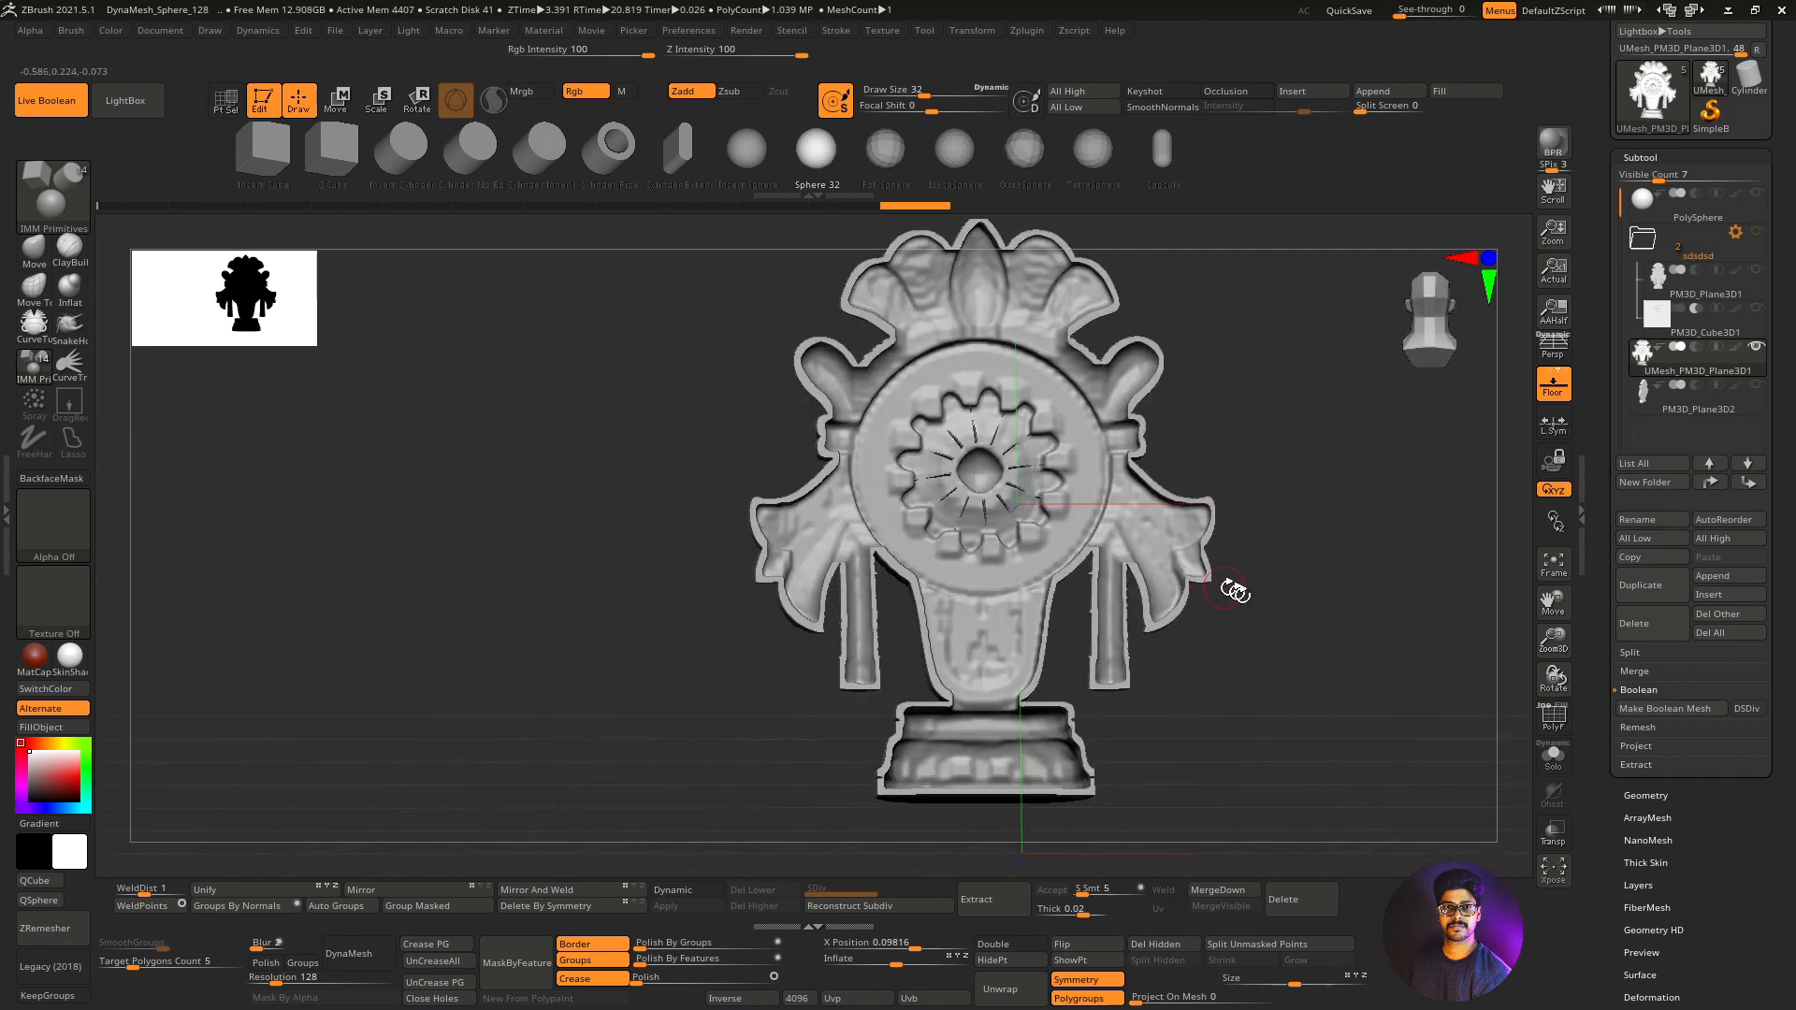